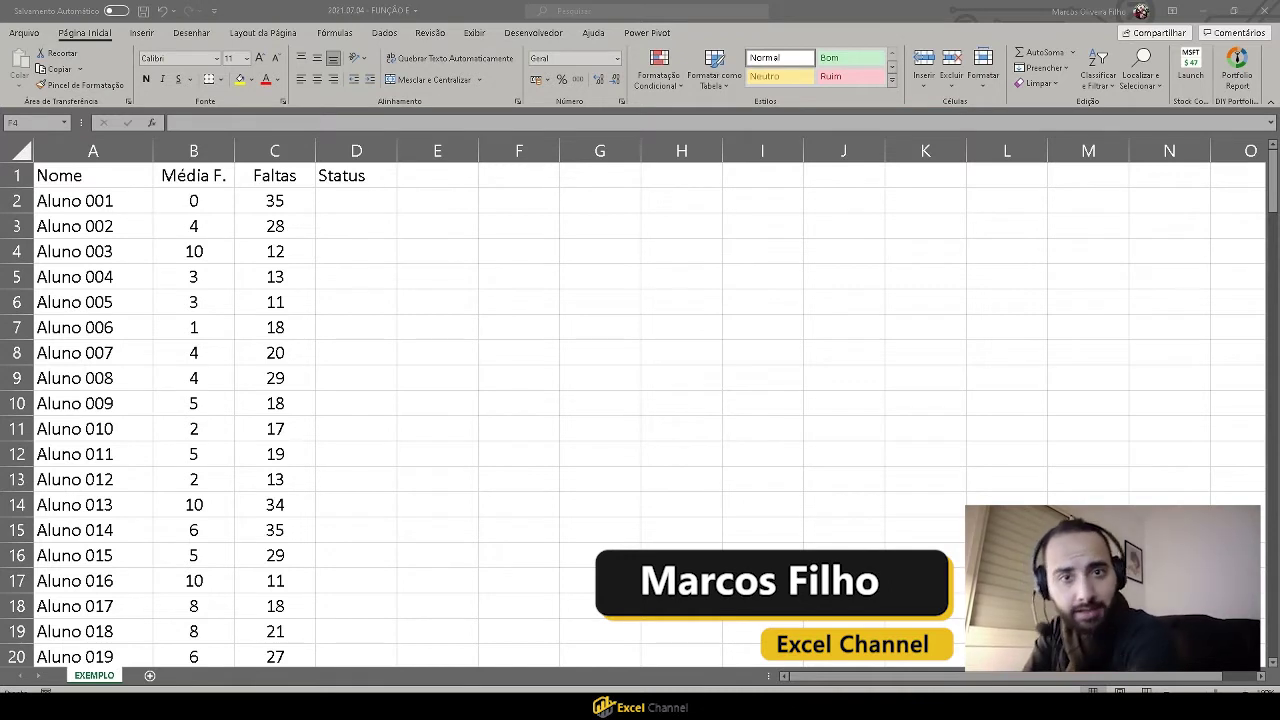
# Examine the Média F. and Faltas columns and recalculate the sheet's random values several times.
pyautogui.click(512, 256)
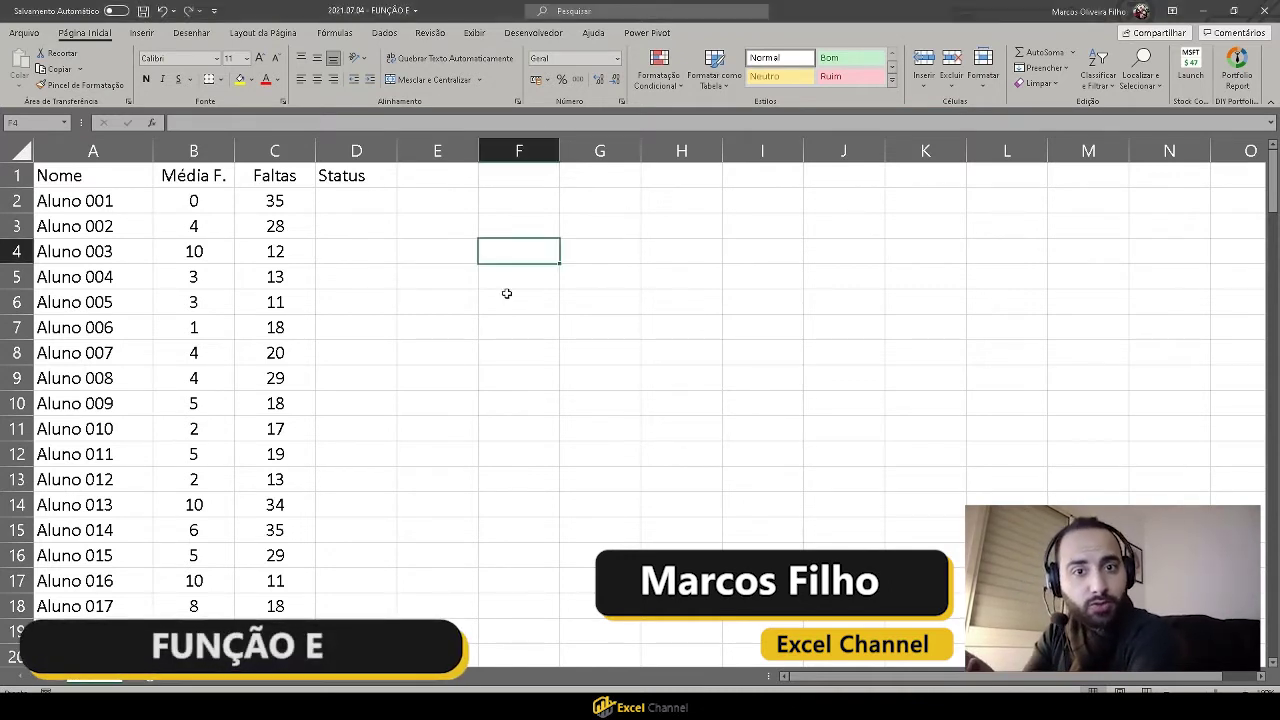
pyautogui.click(230, 249)
pyautogui.click(263, 250)
pyautogui.click(214, 222)
pyautogui.click(262, 203)
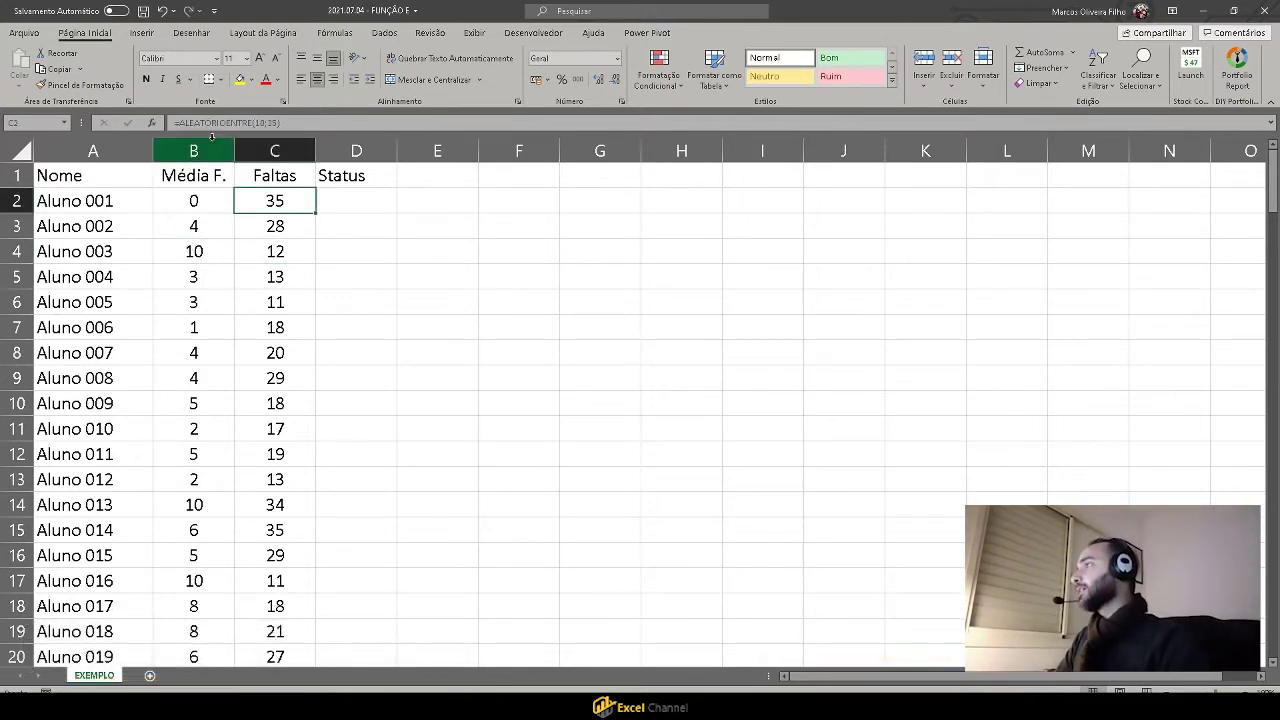
pyautogui.moveTo(208, 150); pyautogui.dragTo(290, 146)
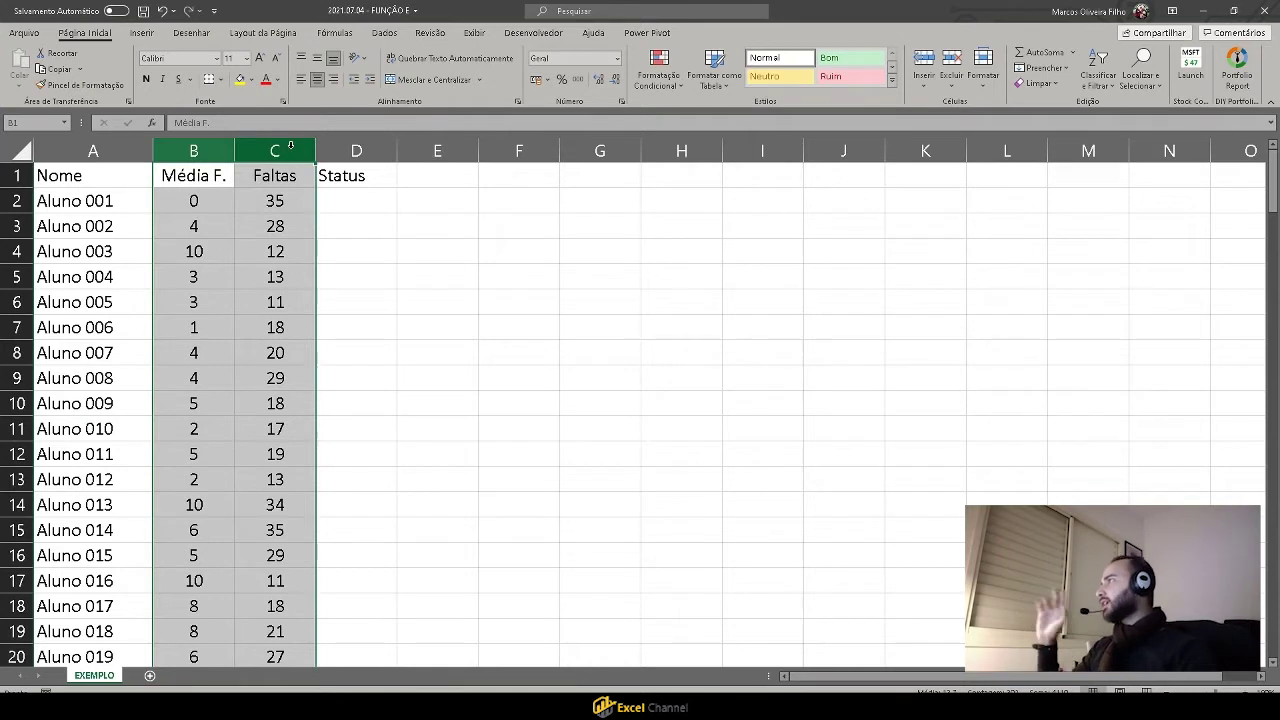
pyautogui.click(274, 270)
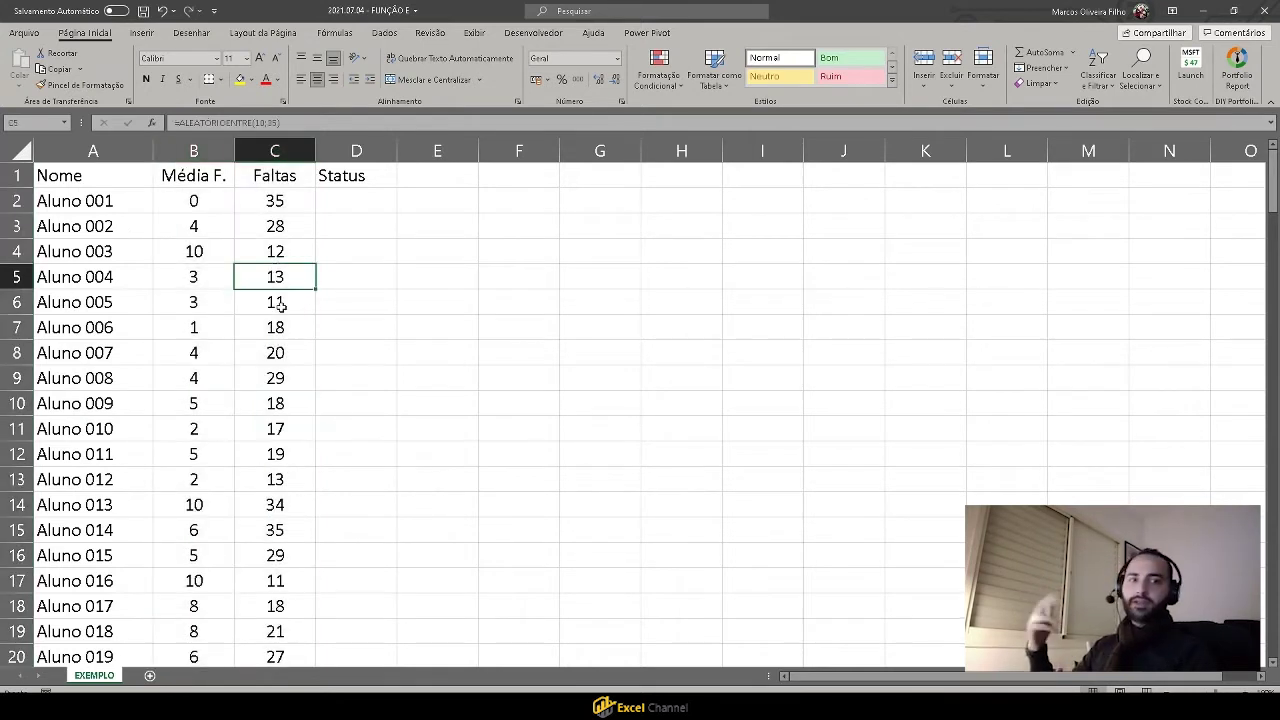
pyautogui.press('F9')
pyautogui.press('F9')
pyautogui.press('F9')
pyautogui.press('F9')
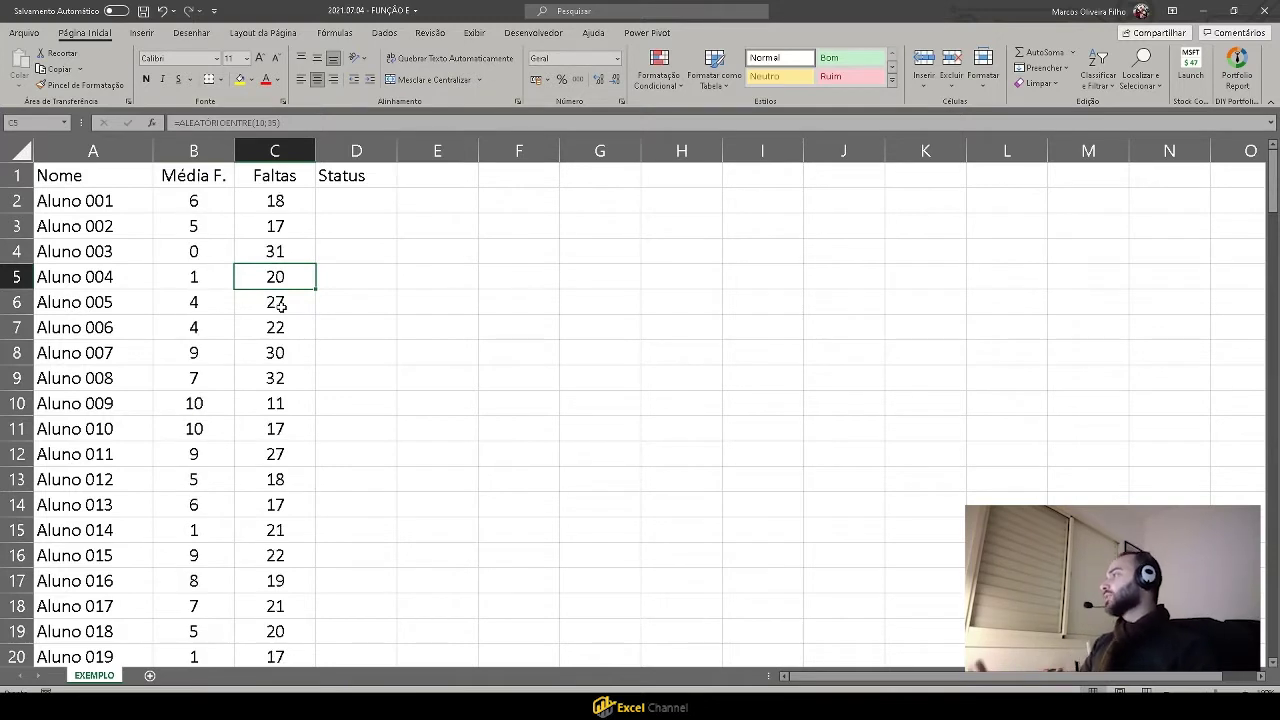
pyautogui.click(503, 261)
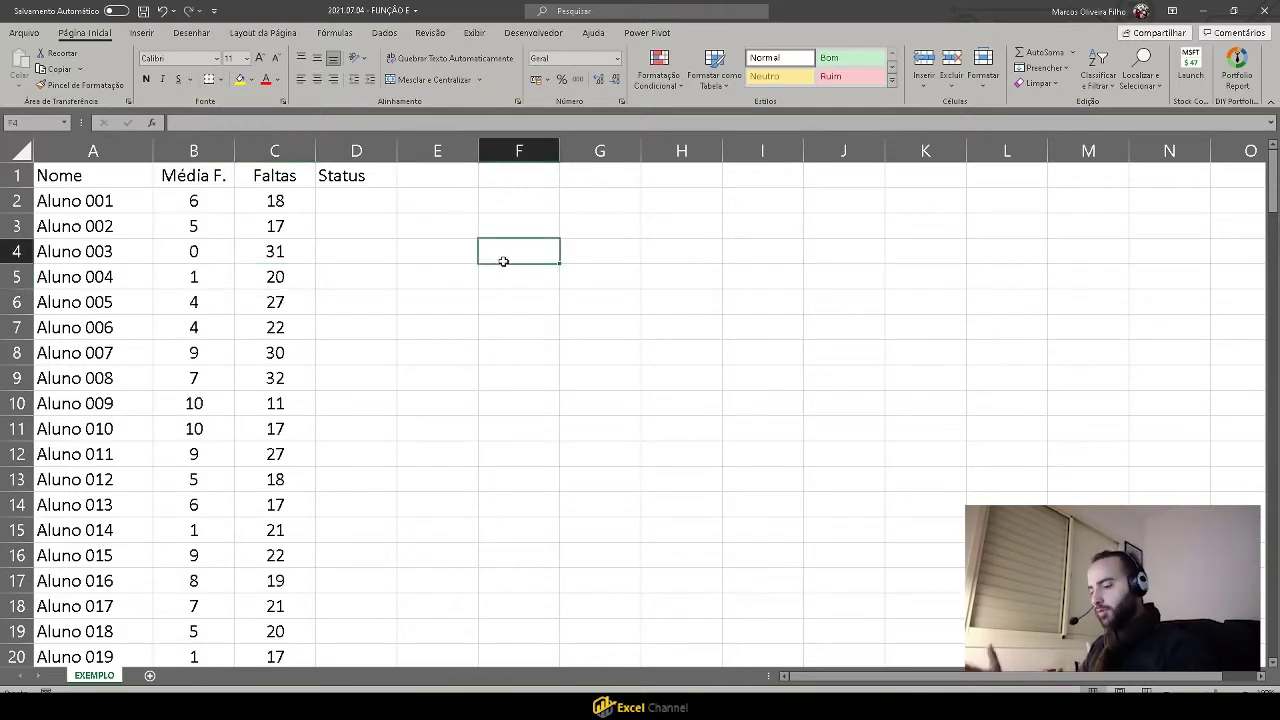
pyautogui.write('=e')
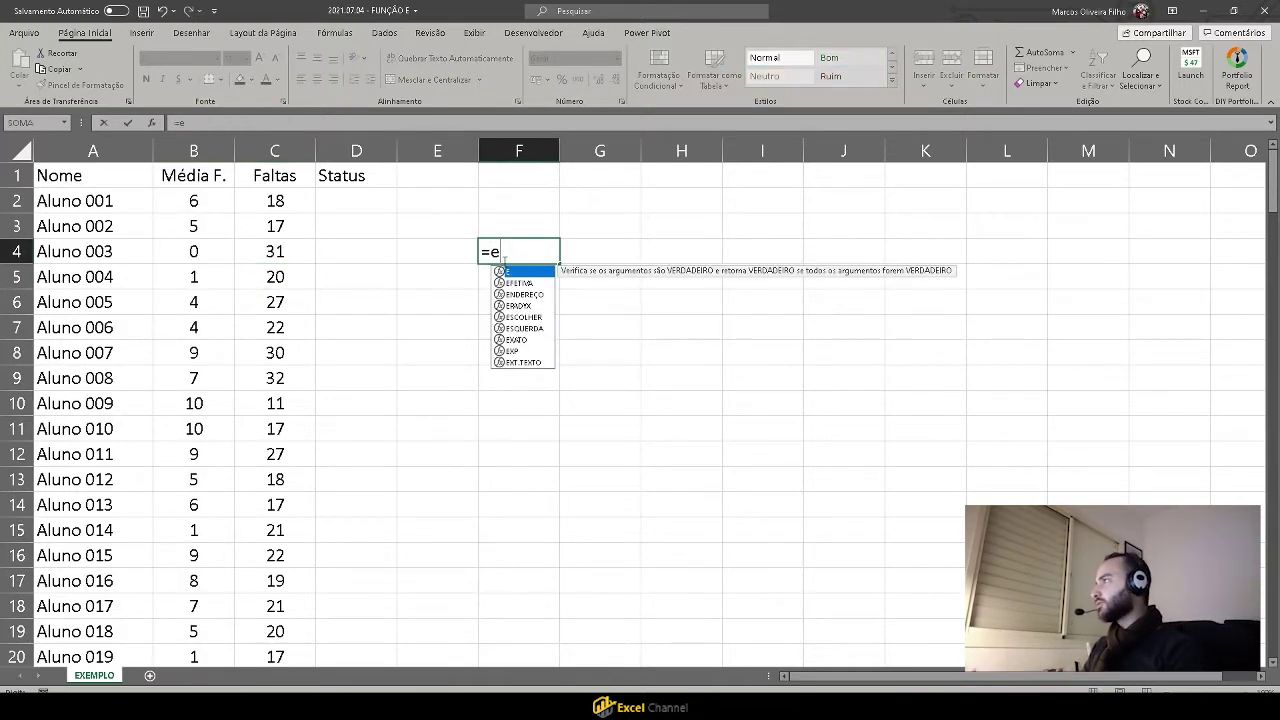
pyautogui.write('(')
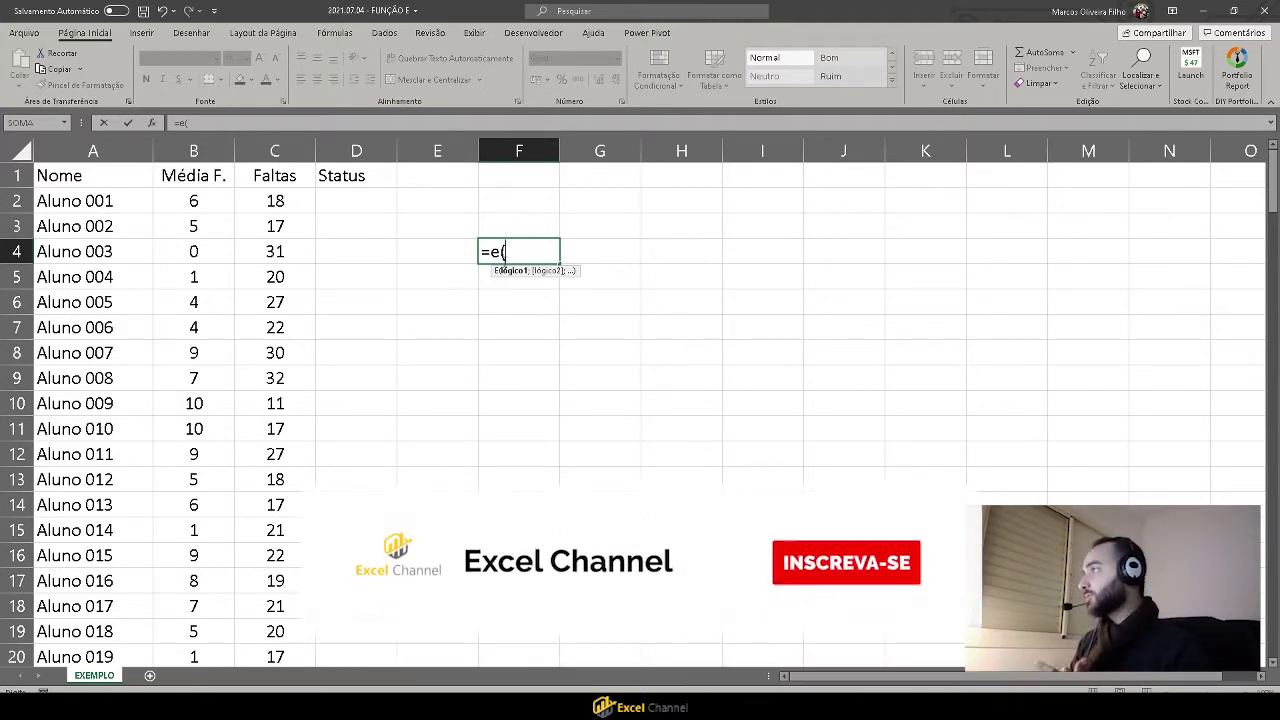
pyautogui.press('Escape')
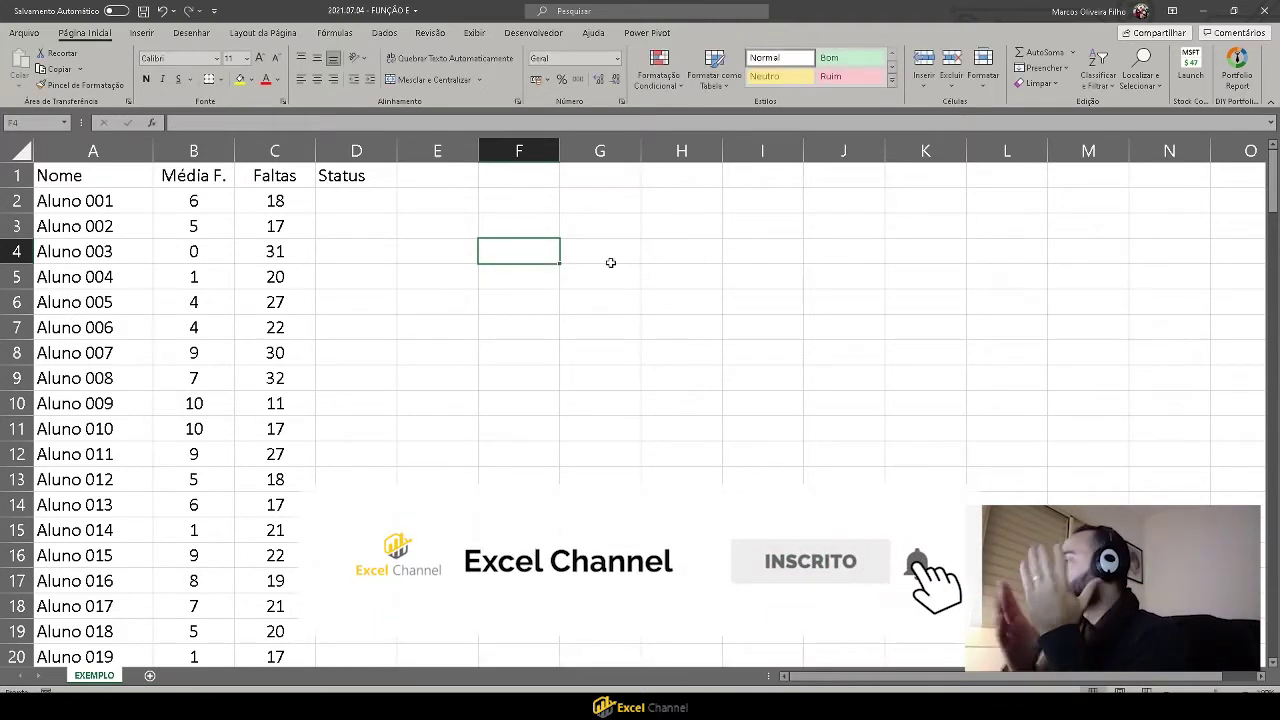
# Enter the title FUNÇÃO E in cell G4.
pyautogui.click(622, 246)
pyautogui.write('FU')
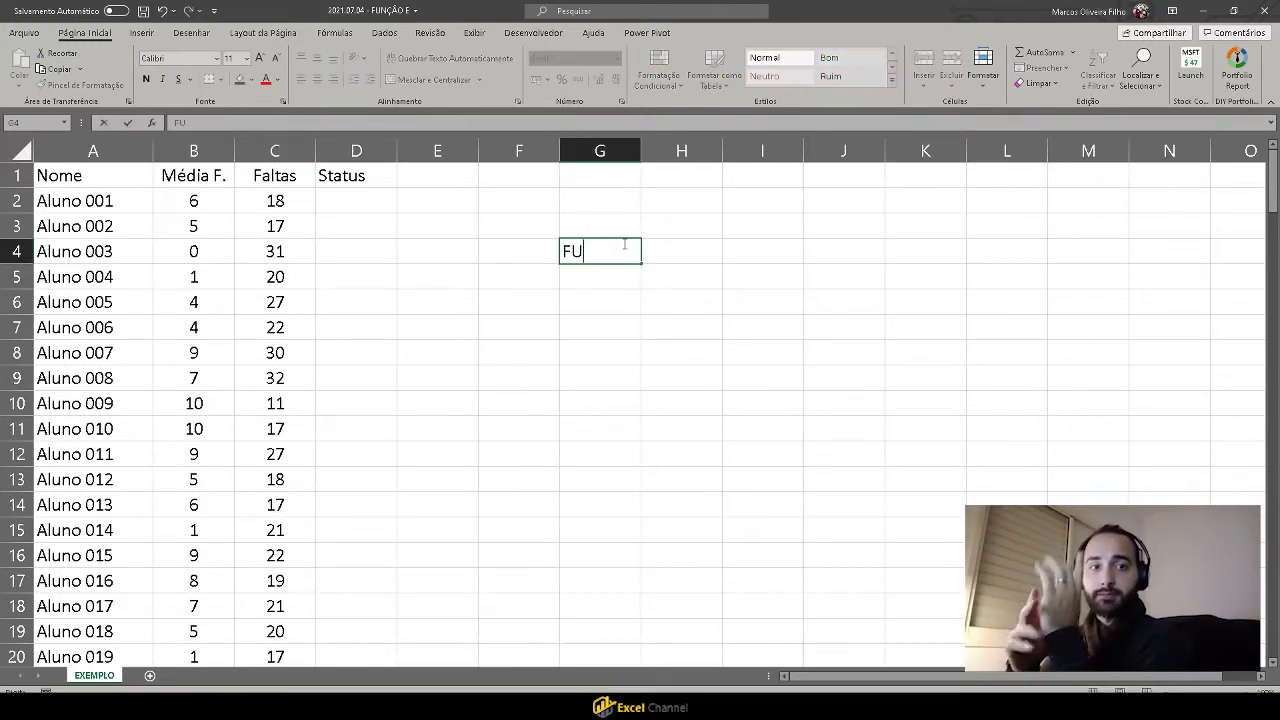
pyautogui.write('NÇÃO E')
pyautogui.press('Return')
pyautogui.press('Down')
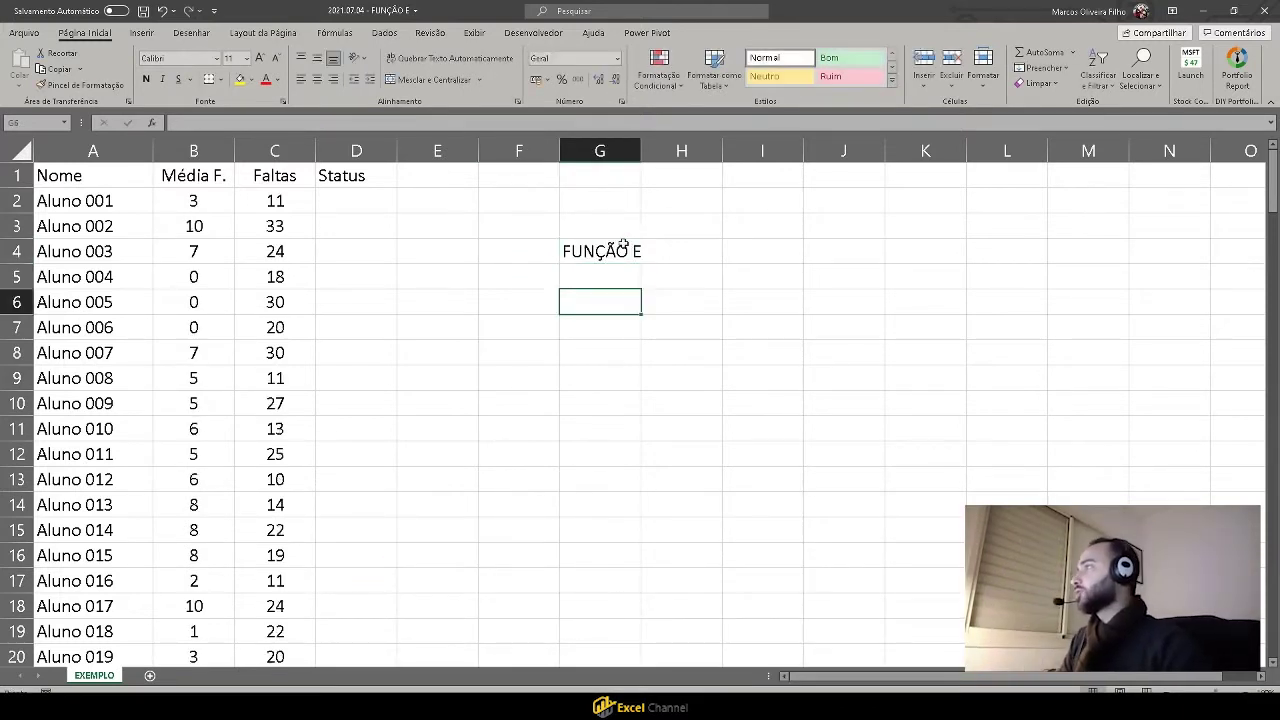
# Enter the column headings TESTE 01 in G6 and TESTE 02 in H6.
pyautogui.press('Down')
pyautogui.press('Right')
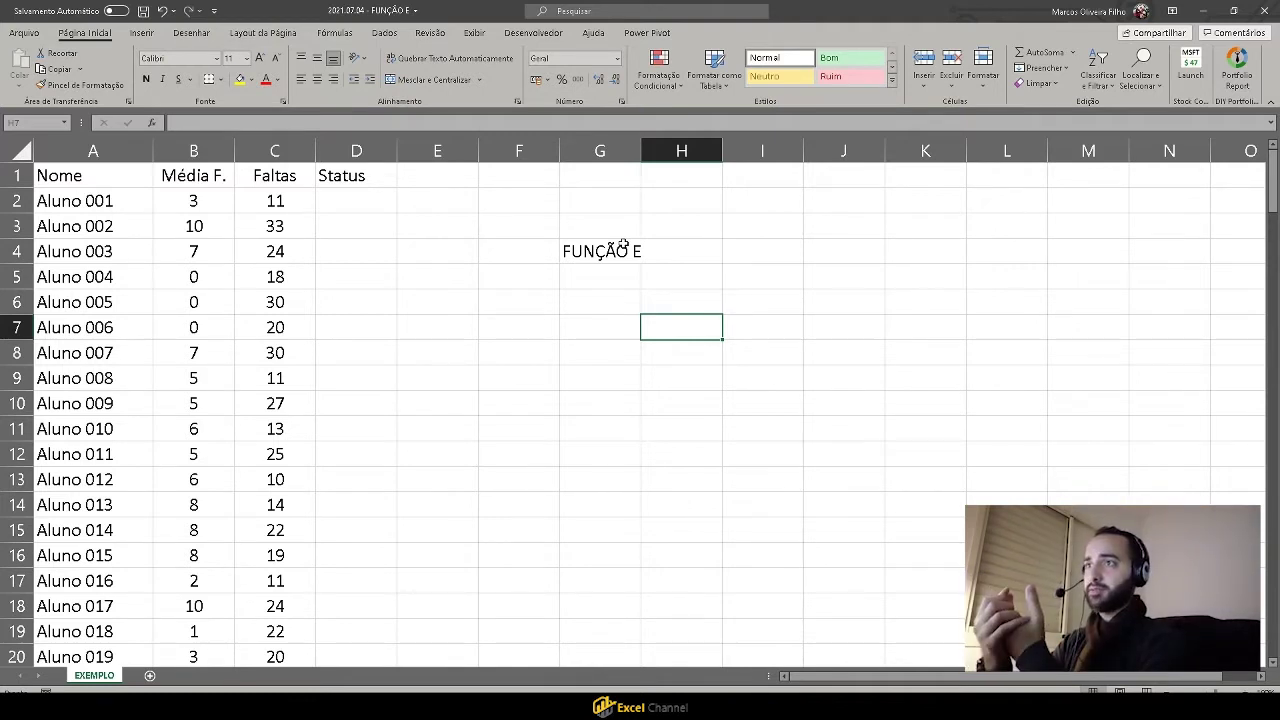
pyautogui.press('Up')
pyautogui.press('Left')
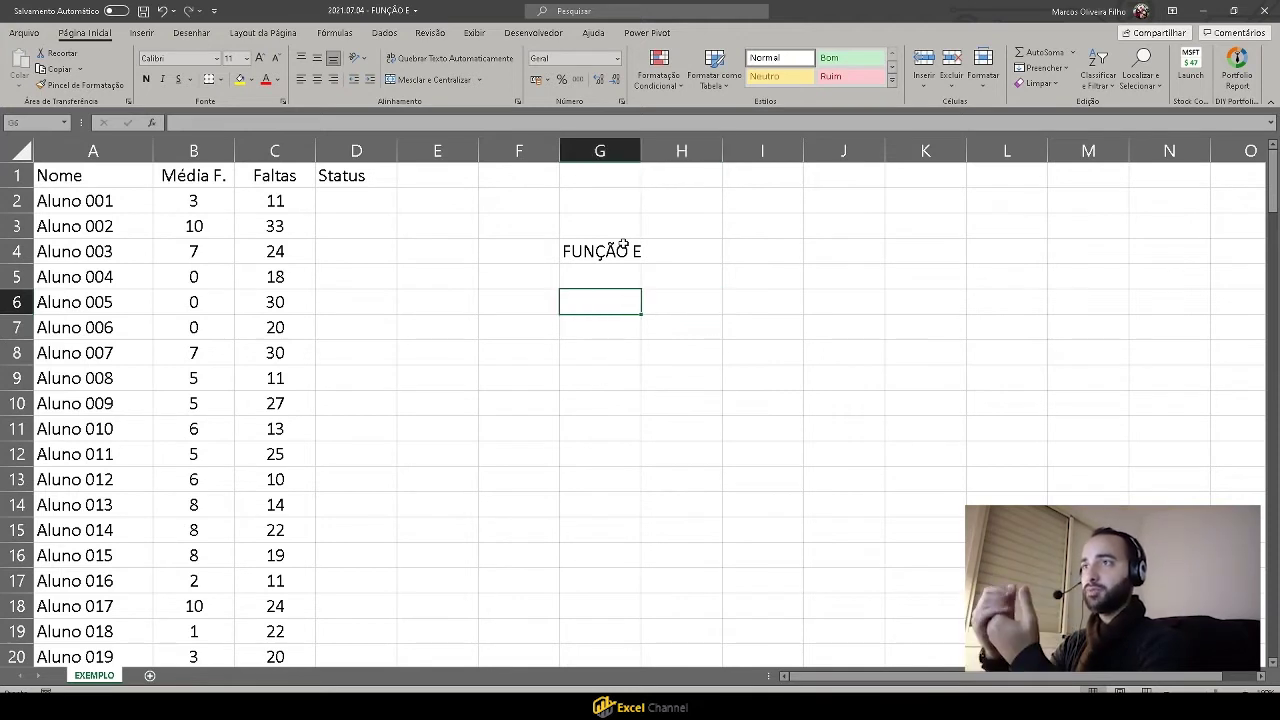
pyautogui.write('TESTE 01')
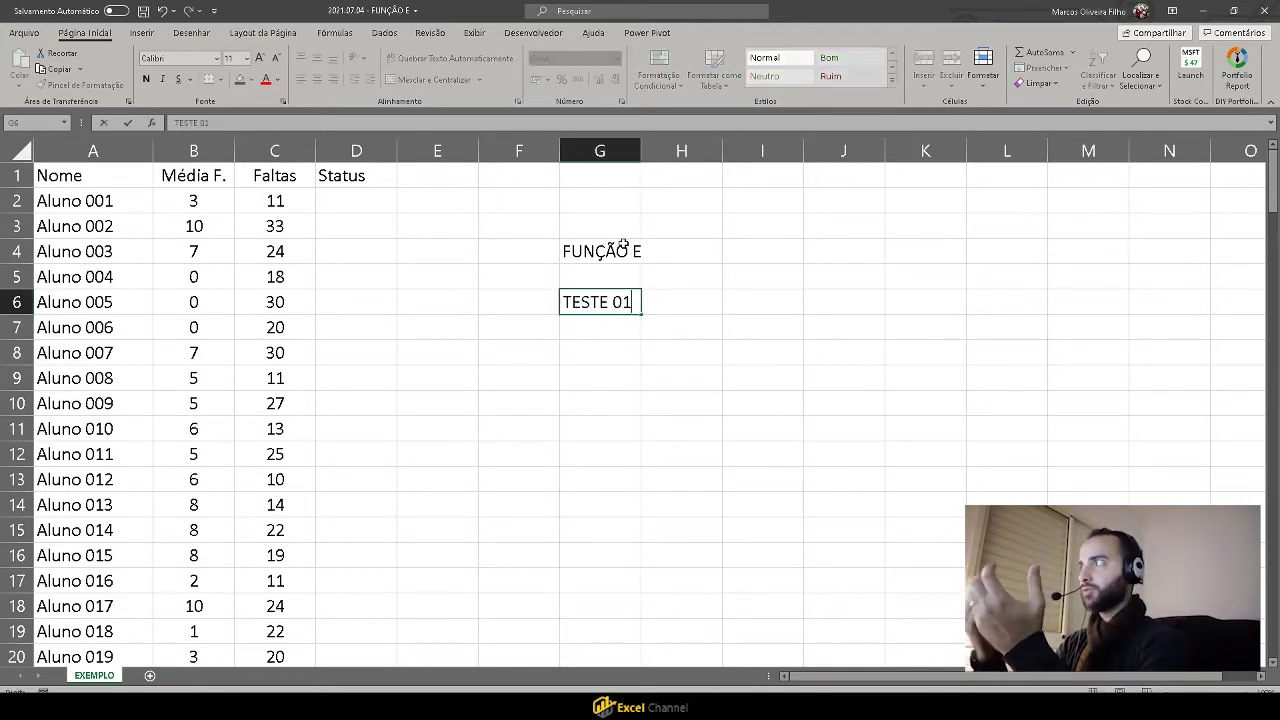
pyautogui.press('Tab')
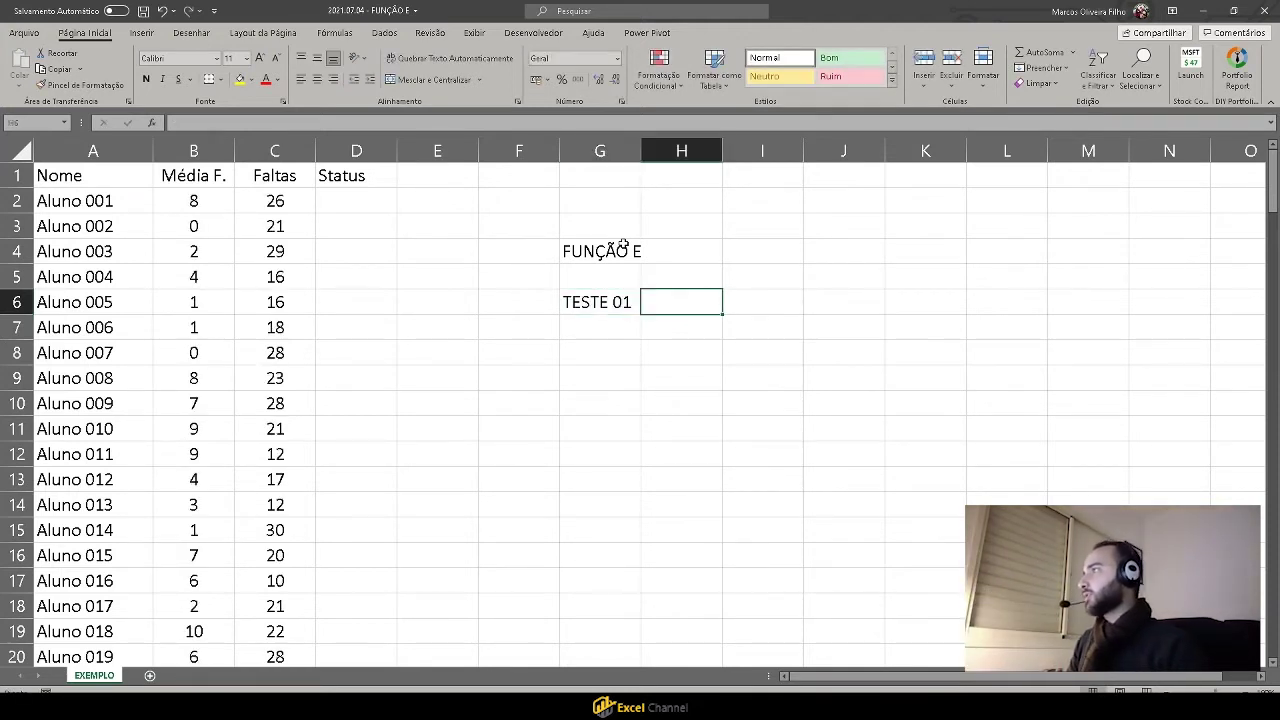
pyautogui.write('TESTE ')
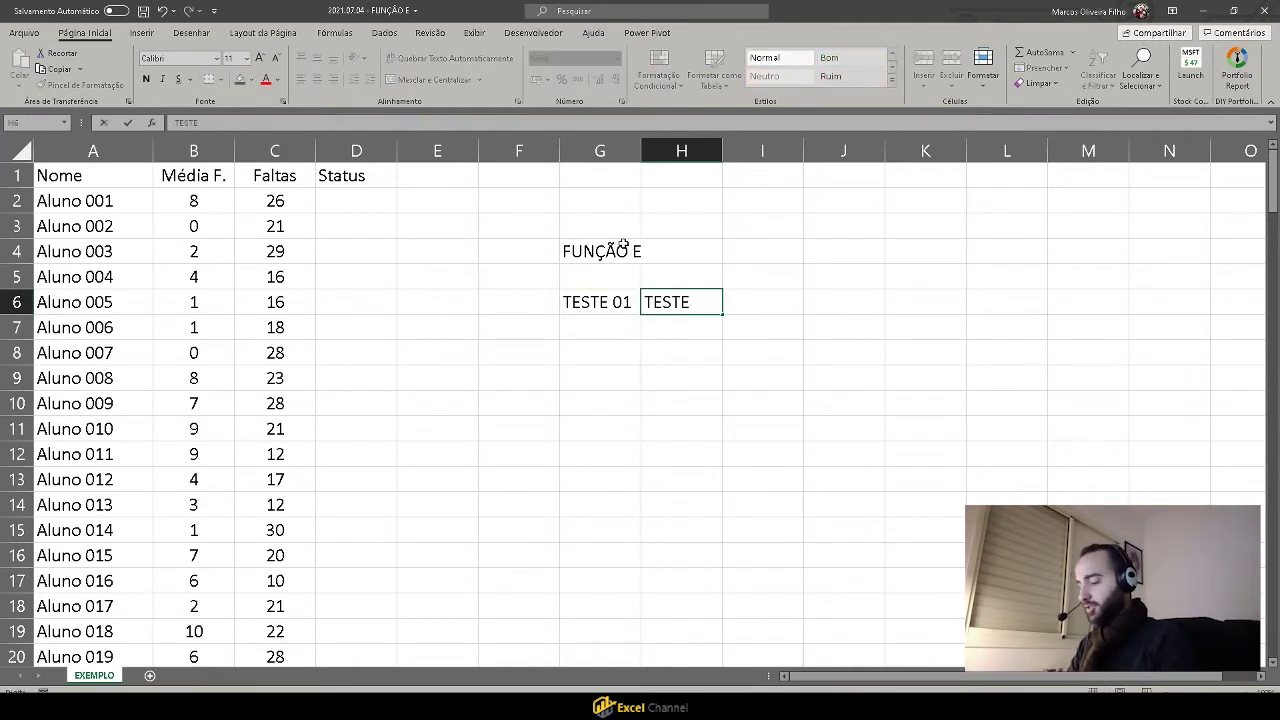
pyautogui.write('02')
pyautogui.press('Return')
# Enter the row label OP1 in cell F7.
pyautogui.press('Left')
pyautogui.press('Left')
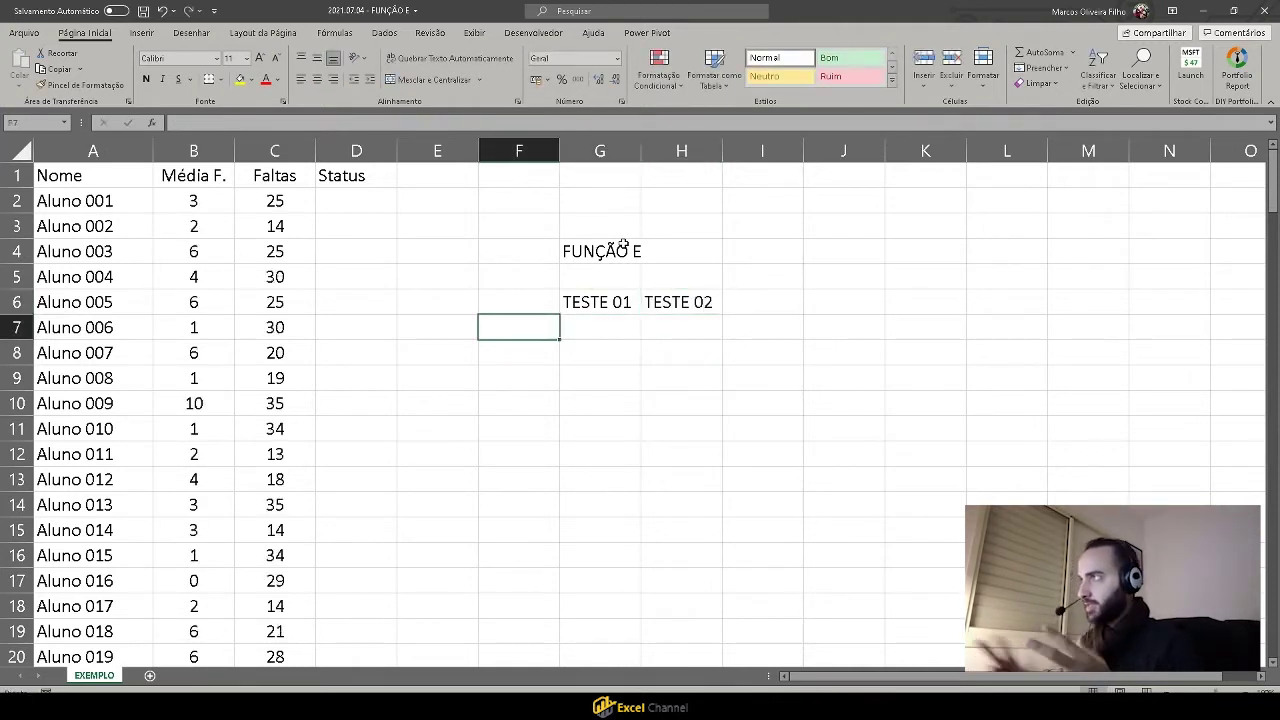
pyautogui.write('OP1')
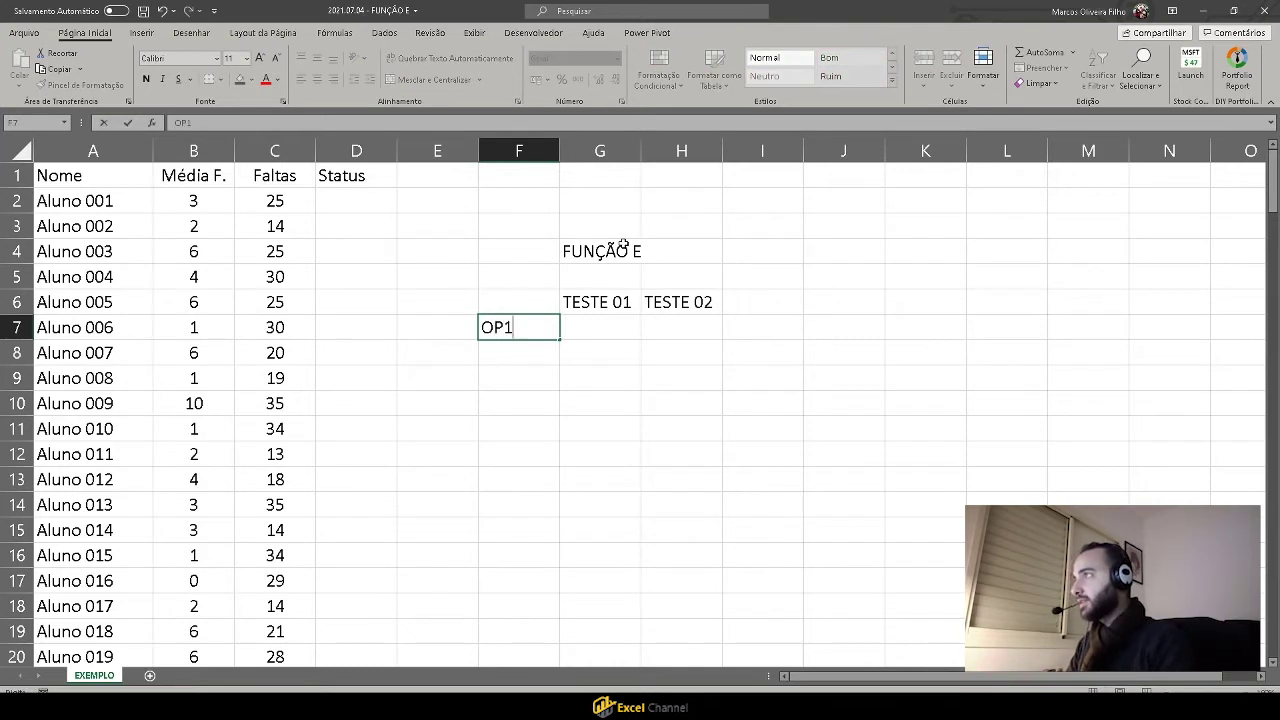
pyautogui.press('Return')
pyautogui.write('OP2')
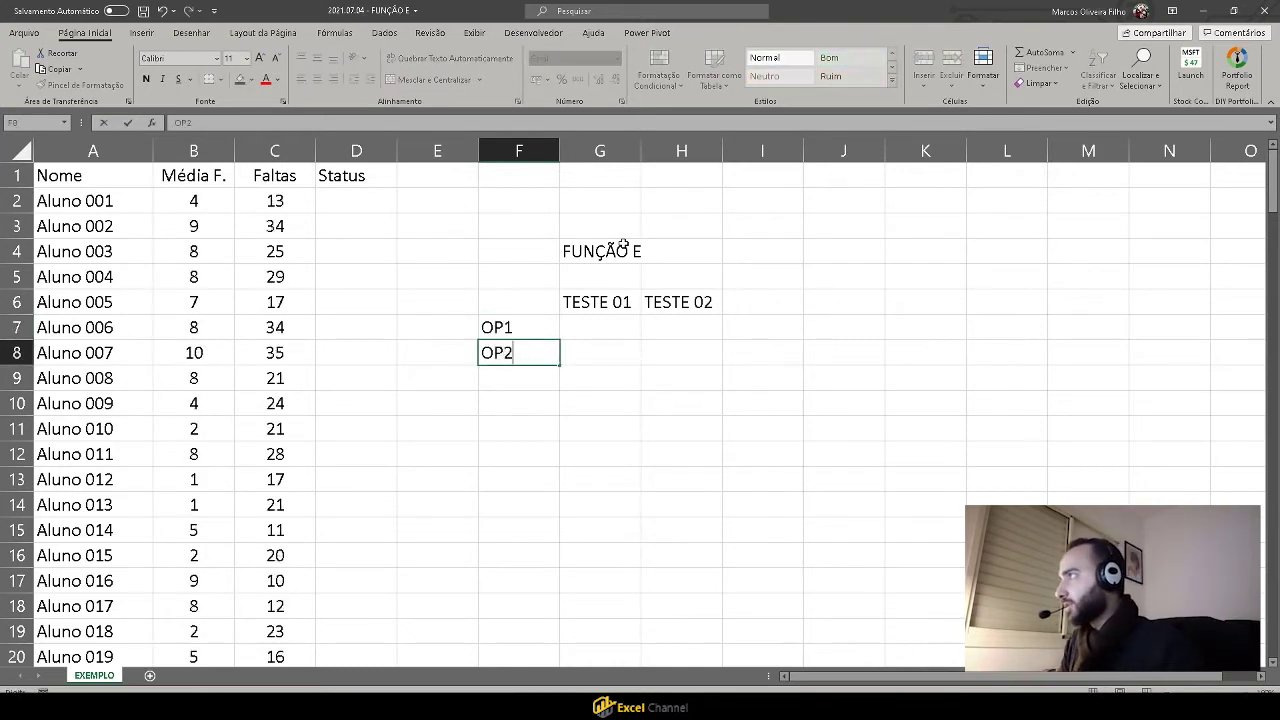
pyautogui.press('Escape')
# Enter FALSO for the OP1 row under both TESTE 01 and TESTE 02 in G7 and H7.
pyautogui.press('Up')
pyautogui.press('Right')
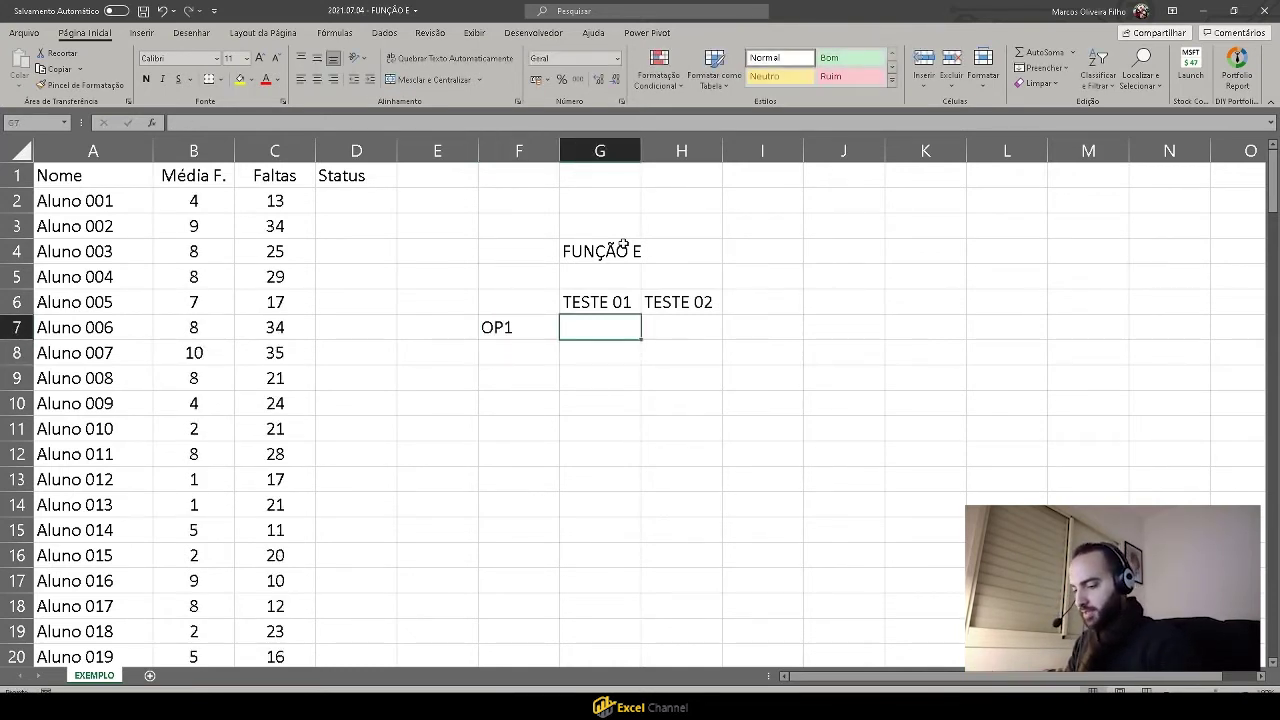
pyautogui.write('FALSO')
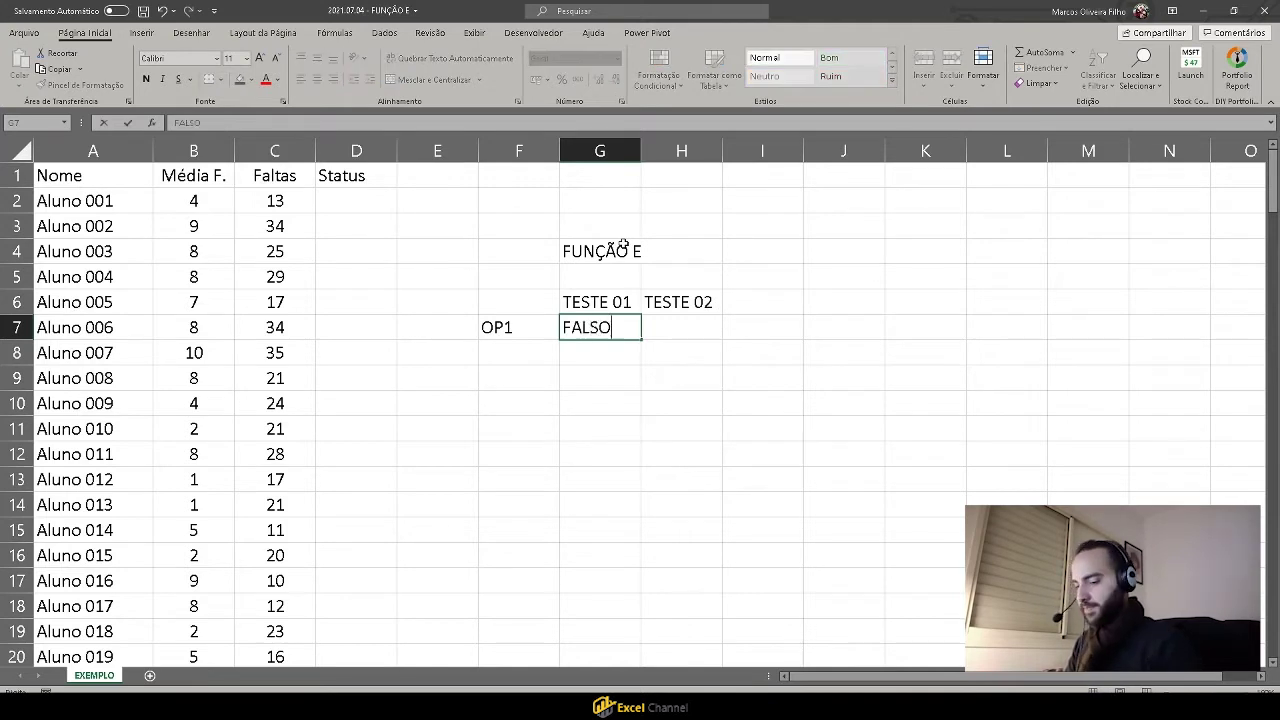
pyautogui.press('Tab')
pyautogui.write('FALSE')
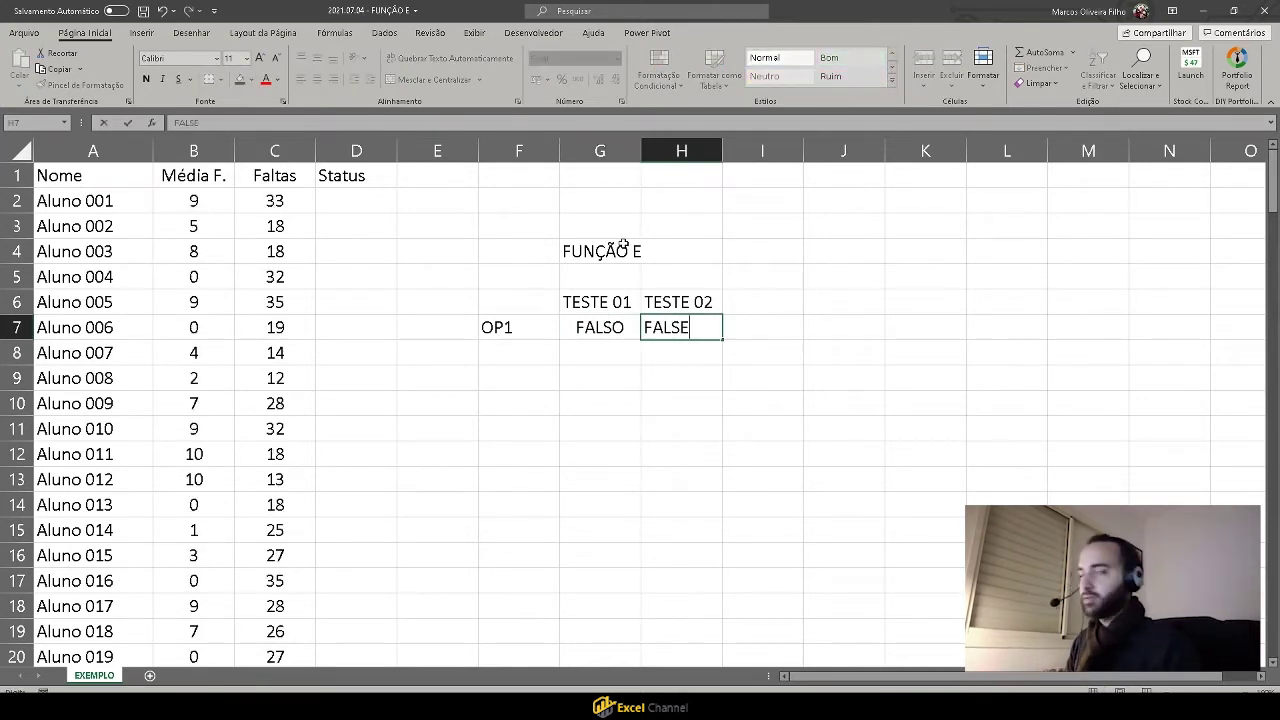
pyautogui.press('BackSpace')
pyautogui.write('O')
pyautogui.press('Return')
# Add the heading RESULT. in I6 and enter FALSO as the OP1 result in I7.
pyautogui.press('Left')
pyautogui.press('Up')
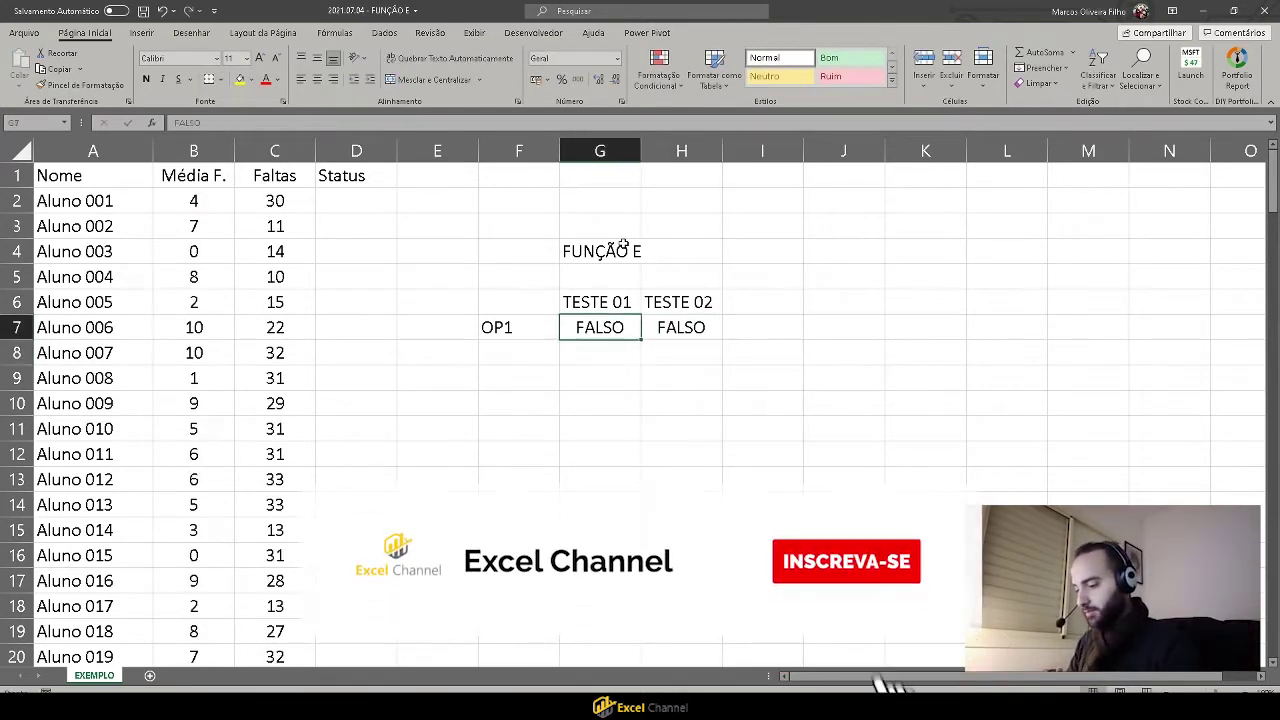
pyautogui.press('Up')
pyautogui.press('Right')
pyautogui.press('Left')
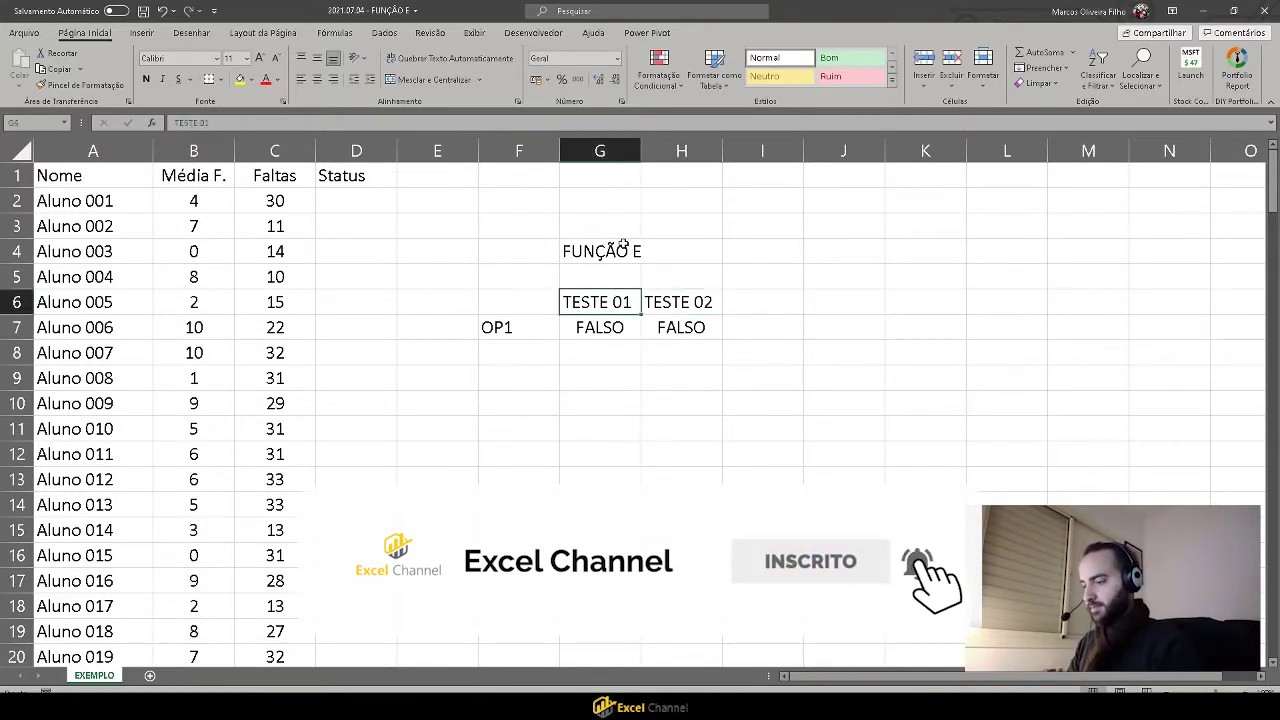
pyautogui.press('Up')
pyautogui.press('Right')
pyautogui.press('Right')
pyautogui.press('Down')
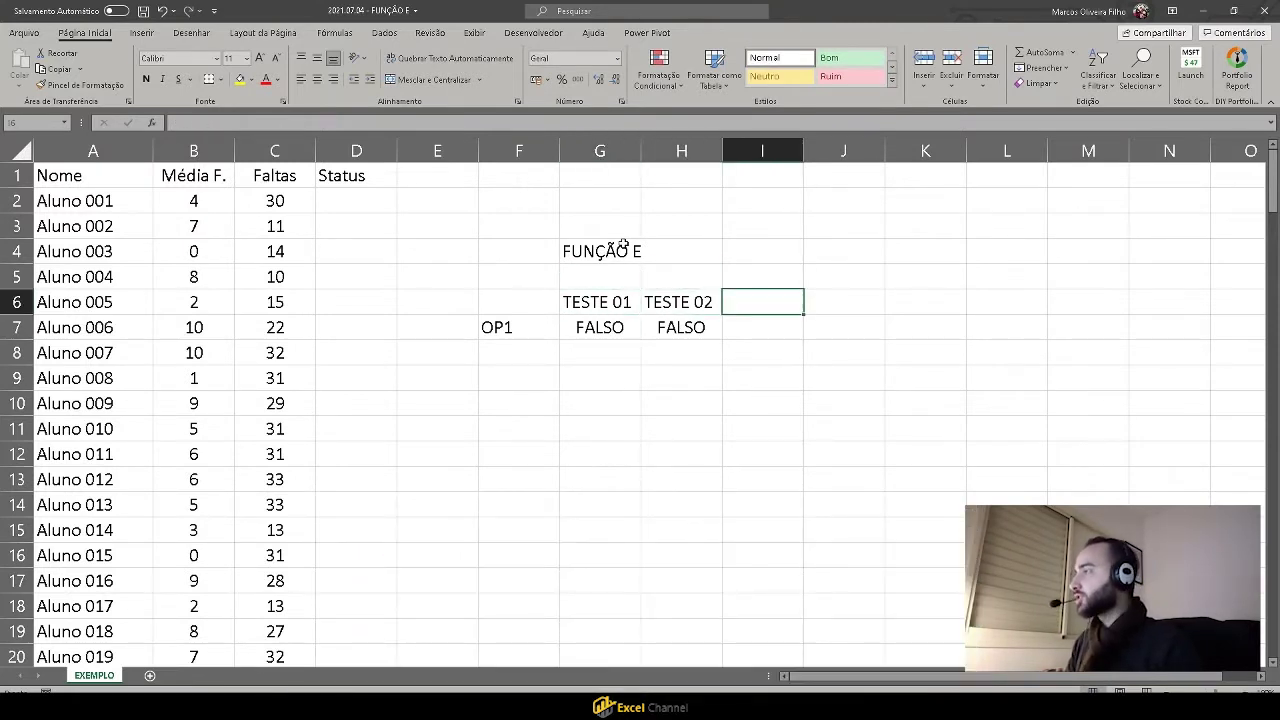
pyautogui.write('RESULT')
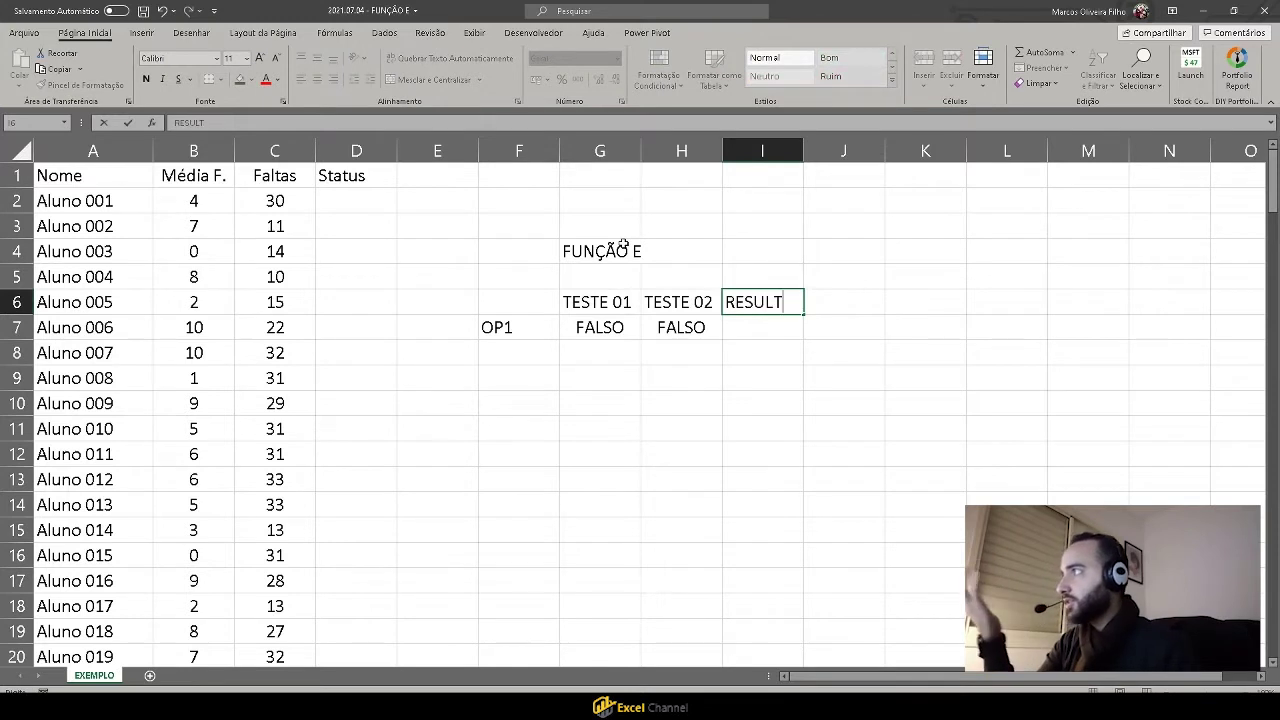
pyautogui.write('.')
pyautogui.press('Return')
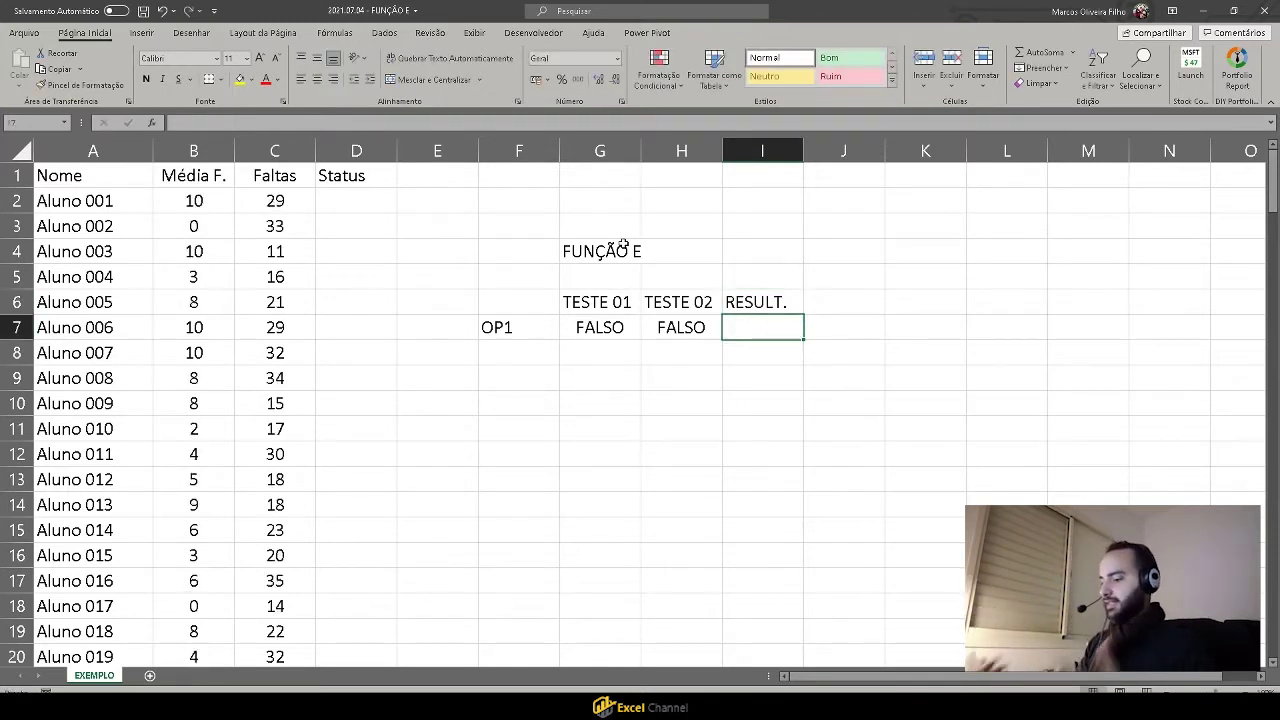
pyautogui.write('FALSO')
pyautogui.press('Return')
# Enter the row label OP2 in cell F8.
pyautogui.press('Left')
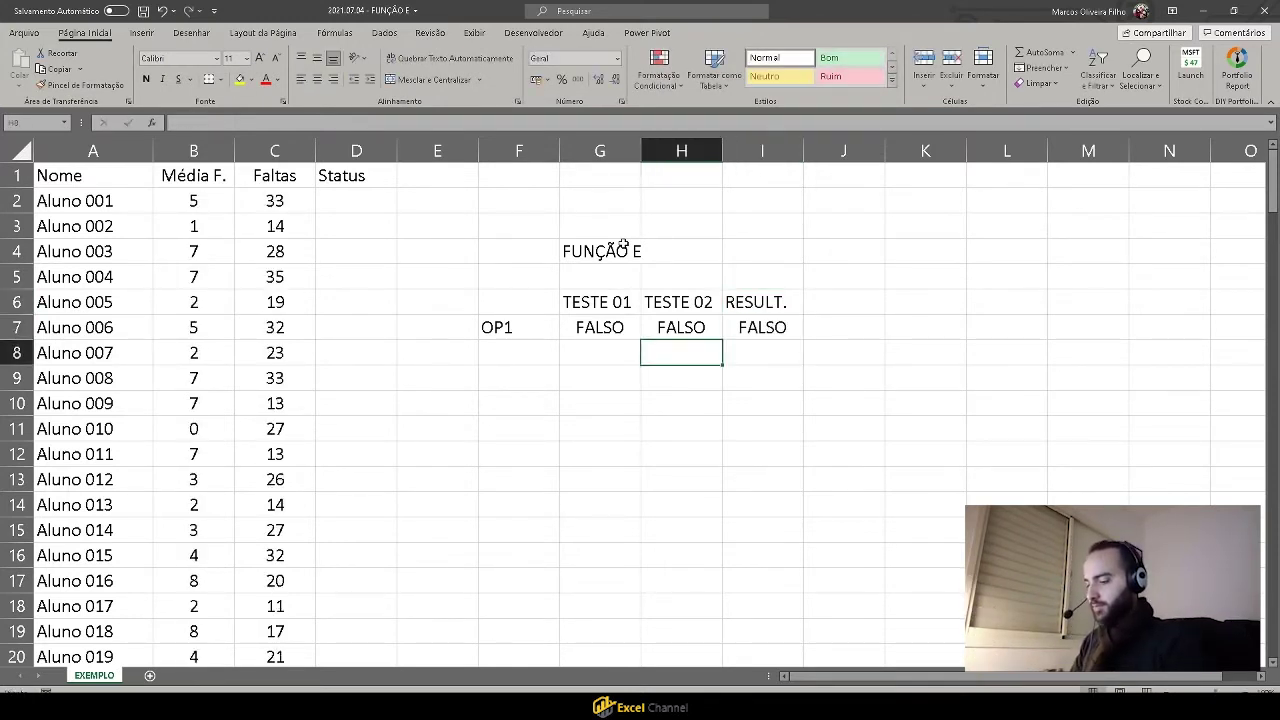
pyautogui.press('Left')
pyautogui.press('Left')
pyautogui.write('OP2')
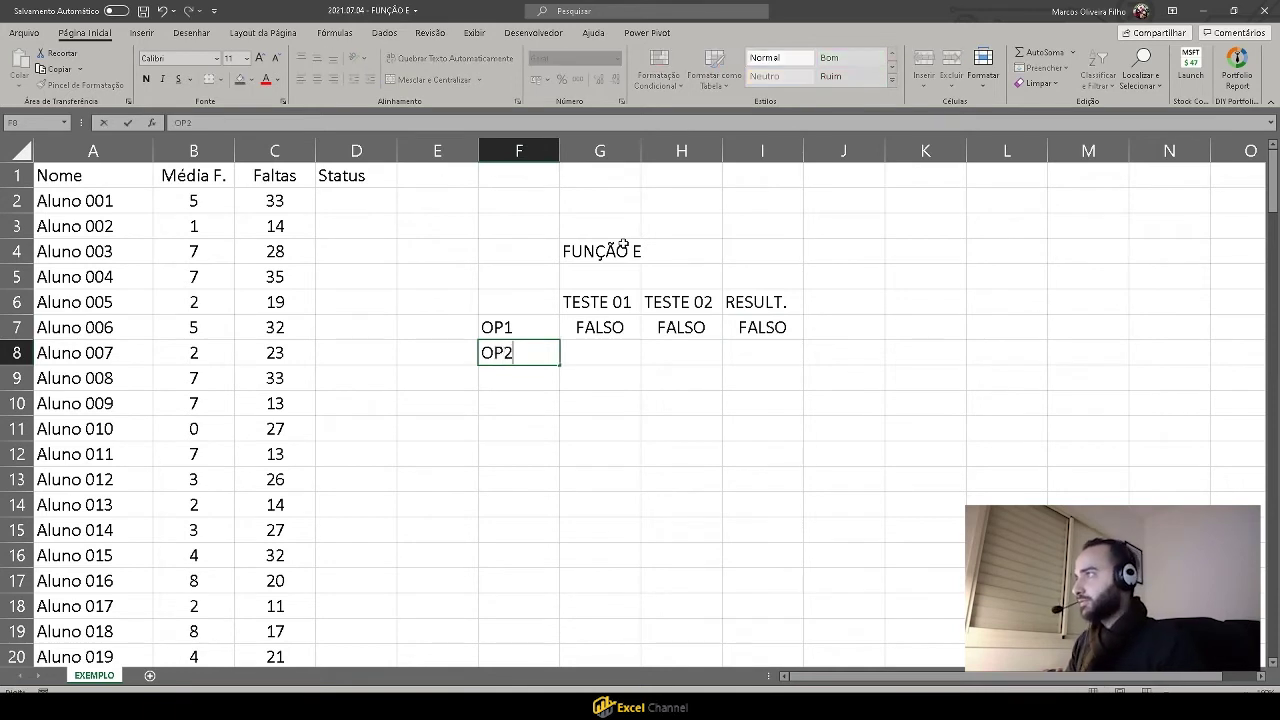
pyautogui.press('Return')
# Enter FALSO under TESTE 01 for the OP2 row in G8.
pyautogui.press('Up')
pyautogui.press('Right')
pyautogui.write('FALSE')
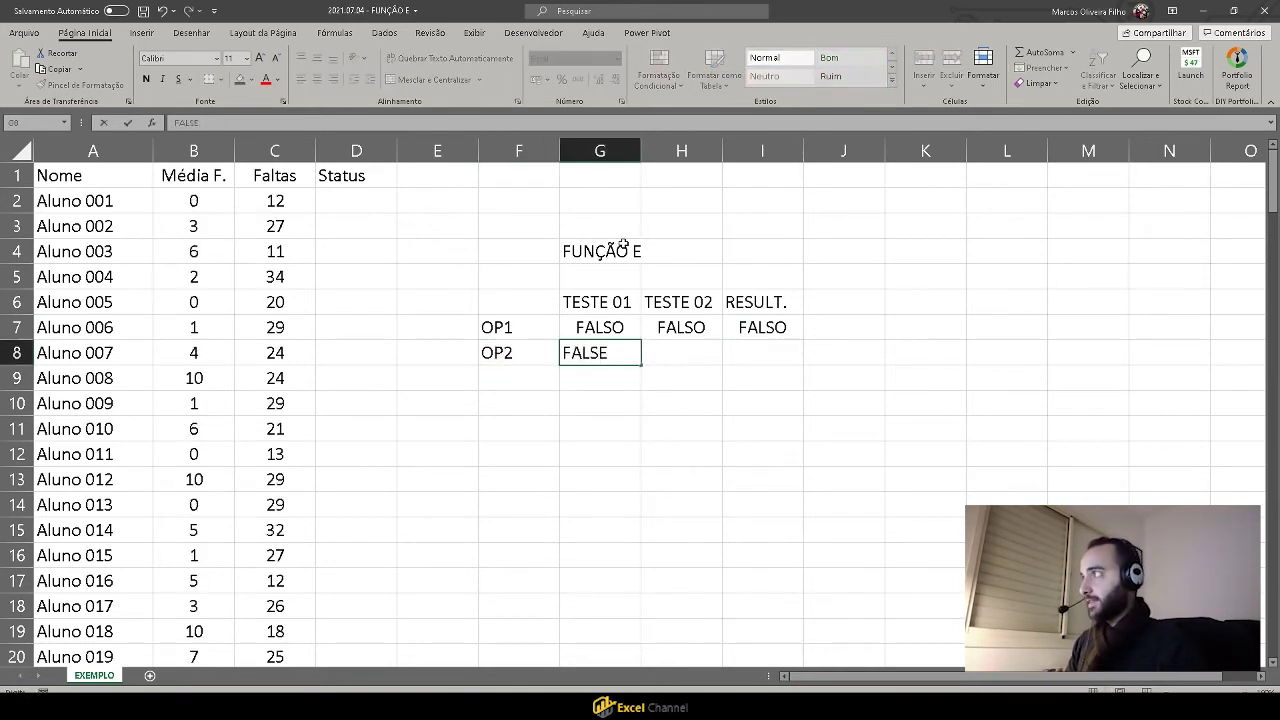
pyautogui.press('BackSpace')
pyautogui.write('O')
pyautogui.press('Tab')
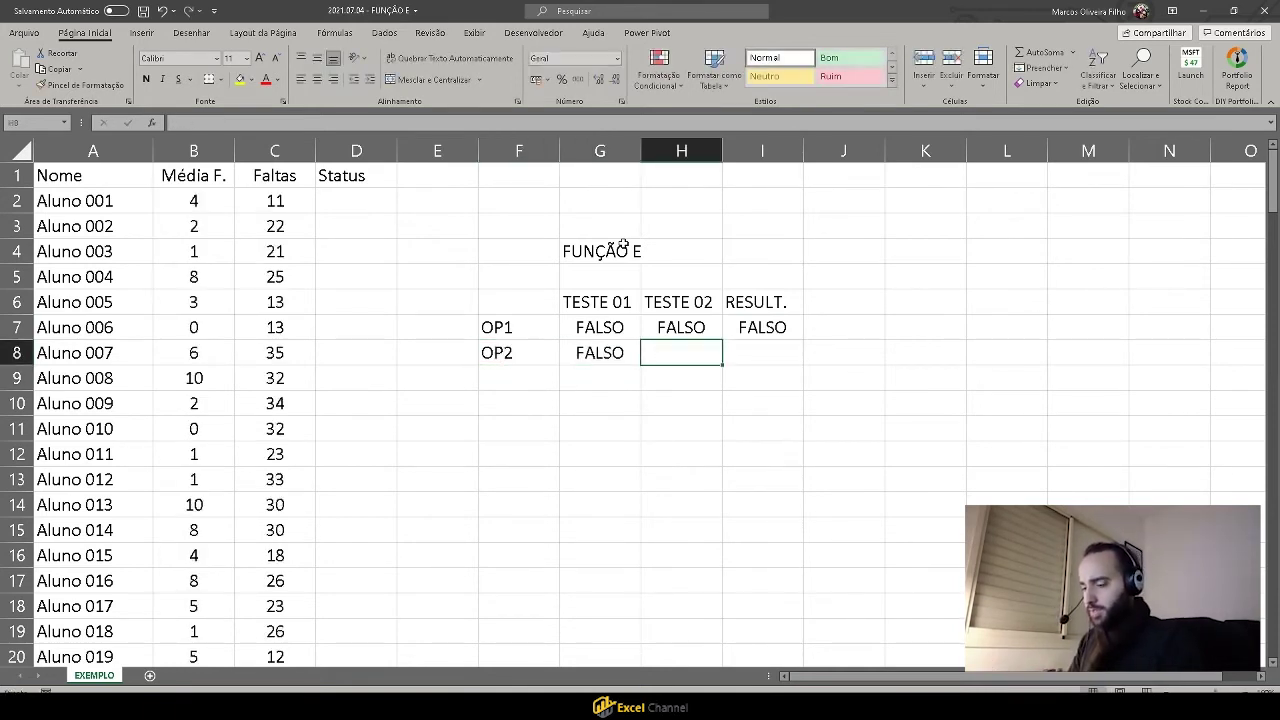
pyautogui.write('VERDADE')
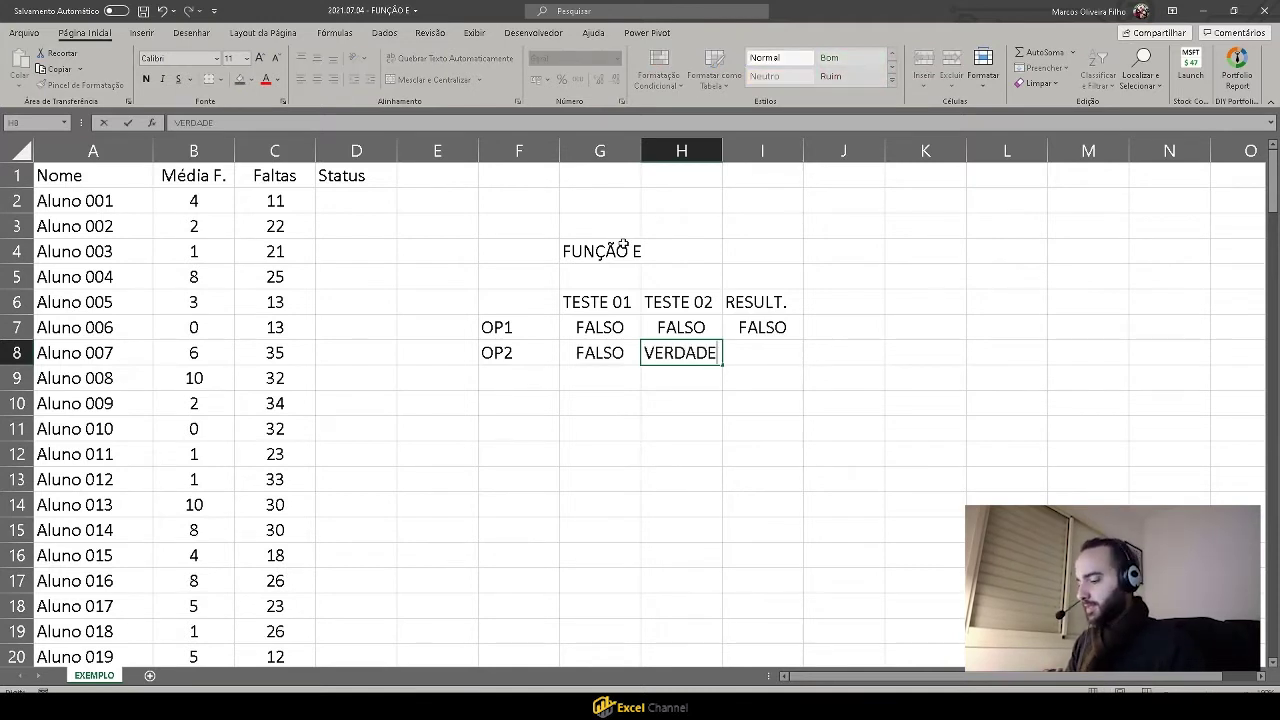
pyautogui.press('BackSpace')
pyautogui.press('BackSpace')
pyautogui.press('Escape')
# Replace the OP1 value under TESTE 01 in G7 with FALSE.
pyautogui.press('Left')
pyautogui.press('Up')
pyautogui.press('Up')
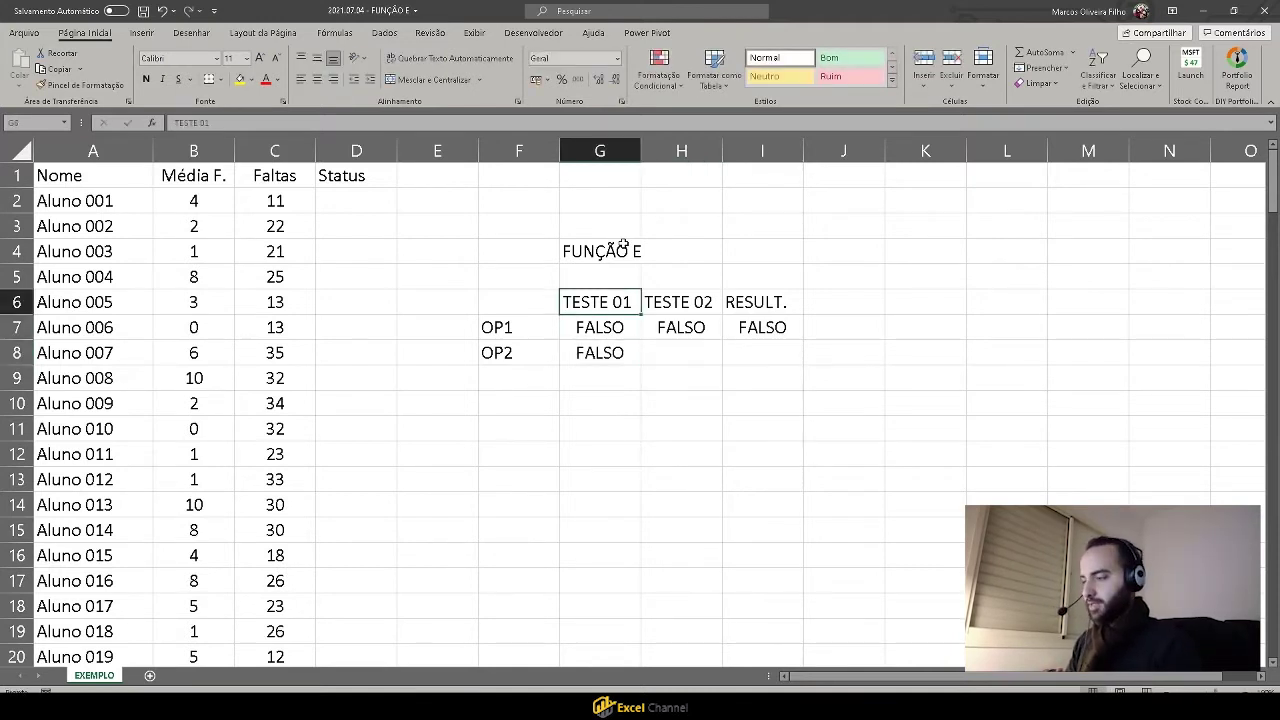
pyautogui.press('Down')
pyautogui.write('FALSE')
pyautogui.press('Return')
pyautogui.press('Up')
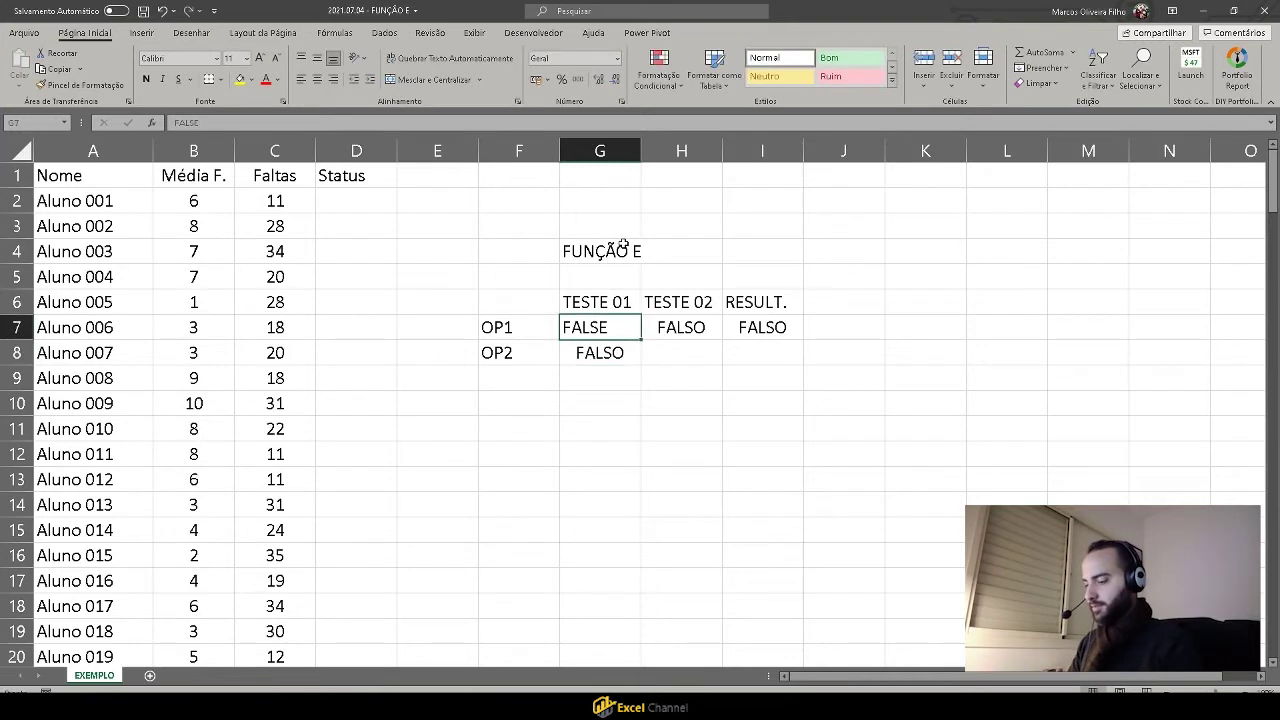
# Copy FALSE from G7 into the OP2 cell G8 and the TESTE 02 cell H7.
pyautogui.hotkey('ctrl', 'c')
pyautogui.press('Down')
pyautogui.hotkey('ctrl', 'v')
pyautogui.press('Up')
pyautogui.press('Right')
pyautogui.hotkey('ctrl', 'v')
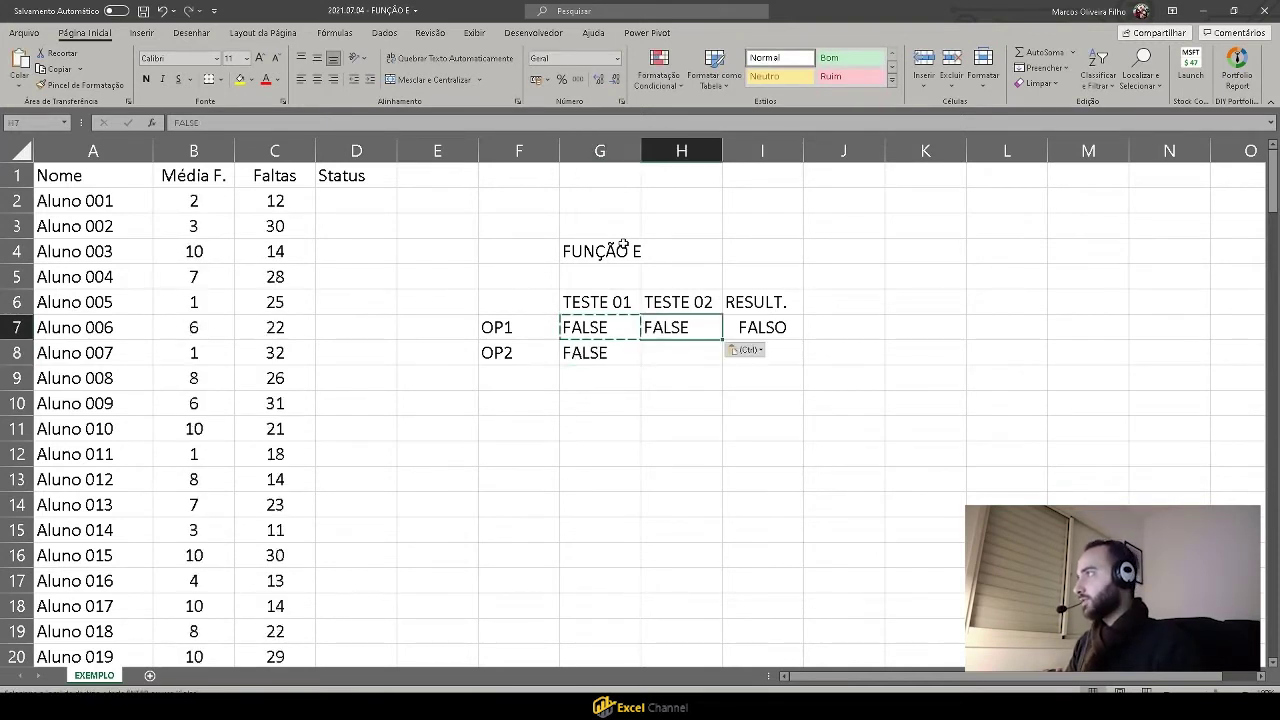
# Centre the contents of the TESTE 01 and TESTE 02 cells in range G7:H11.
pyautogui.press('Left')
pyautogui.hotkey('shift', 'Right')
pyautogui.hotkey('shift', 'Down')
pyautogui.hotkey('shift', 'Down')
pyautogui.hotkey('shift', 'Down')
pyautogui.hotkey('shift', 'Down')
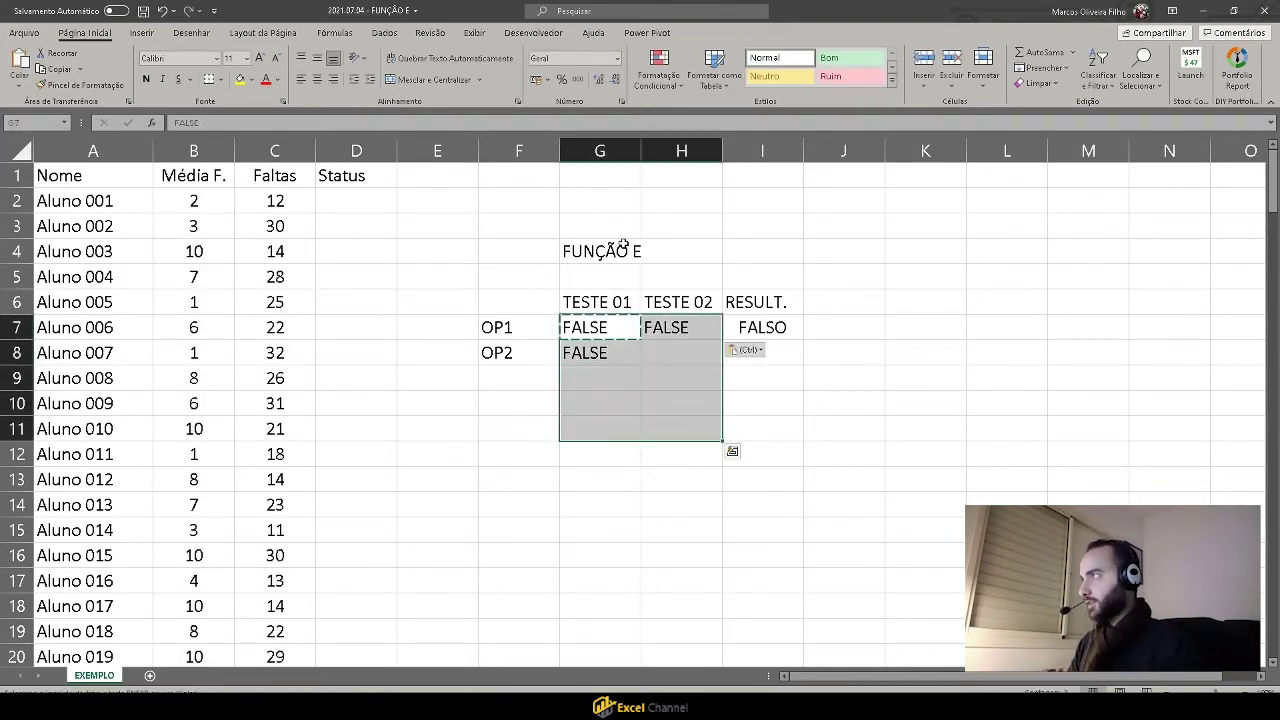
pyautogui.click(316, 79)
# Enter TRUE under TESTE 02 for the OP2 row in H8.
pyautogui.click(682, 355)
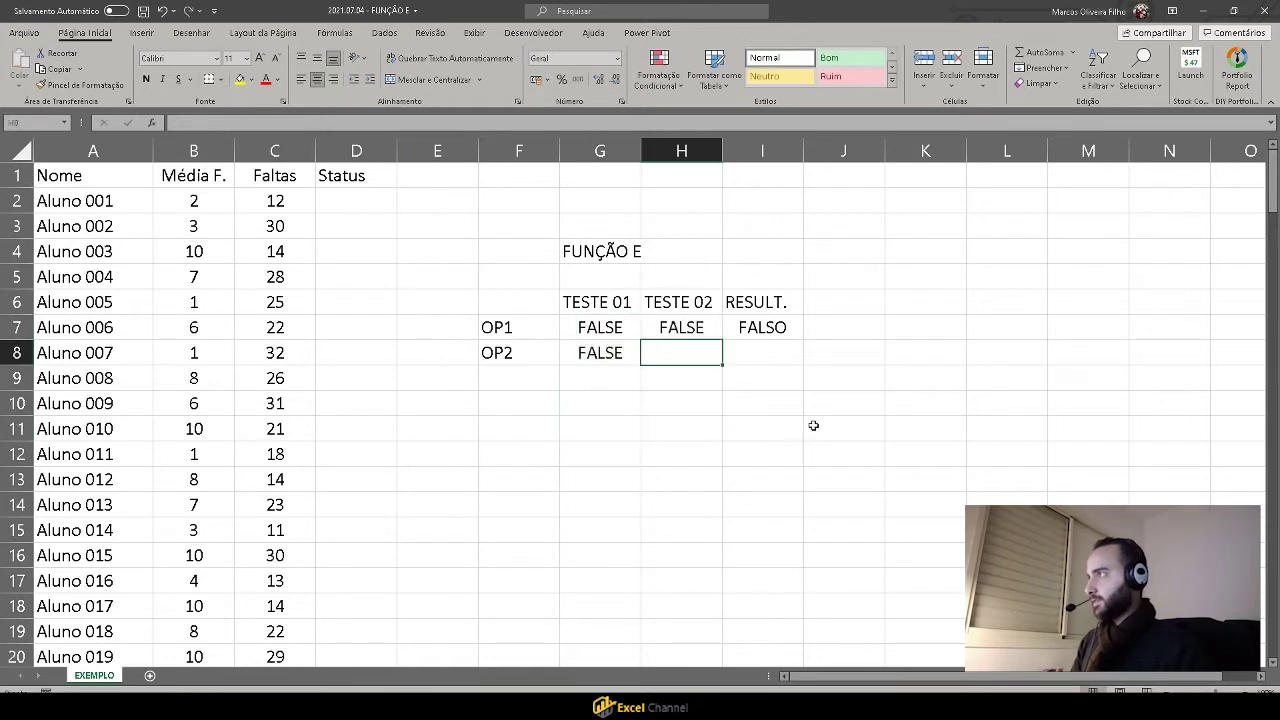
pyautogui.write('T')
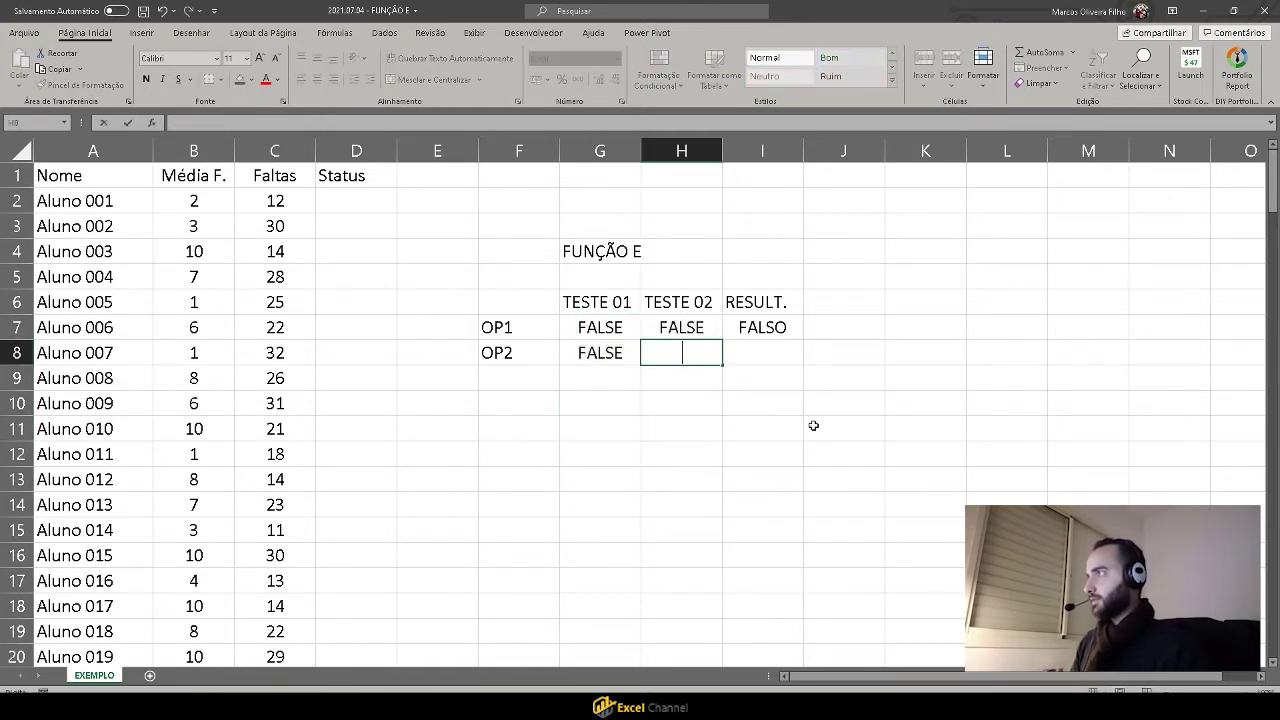
pyautogui.write('TRUE')
pyautogui.press('Escape')
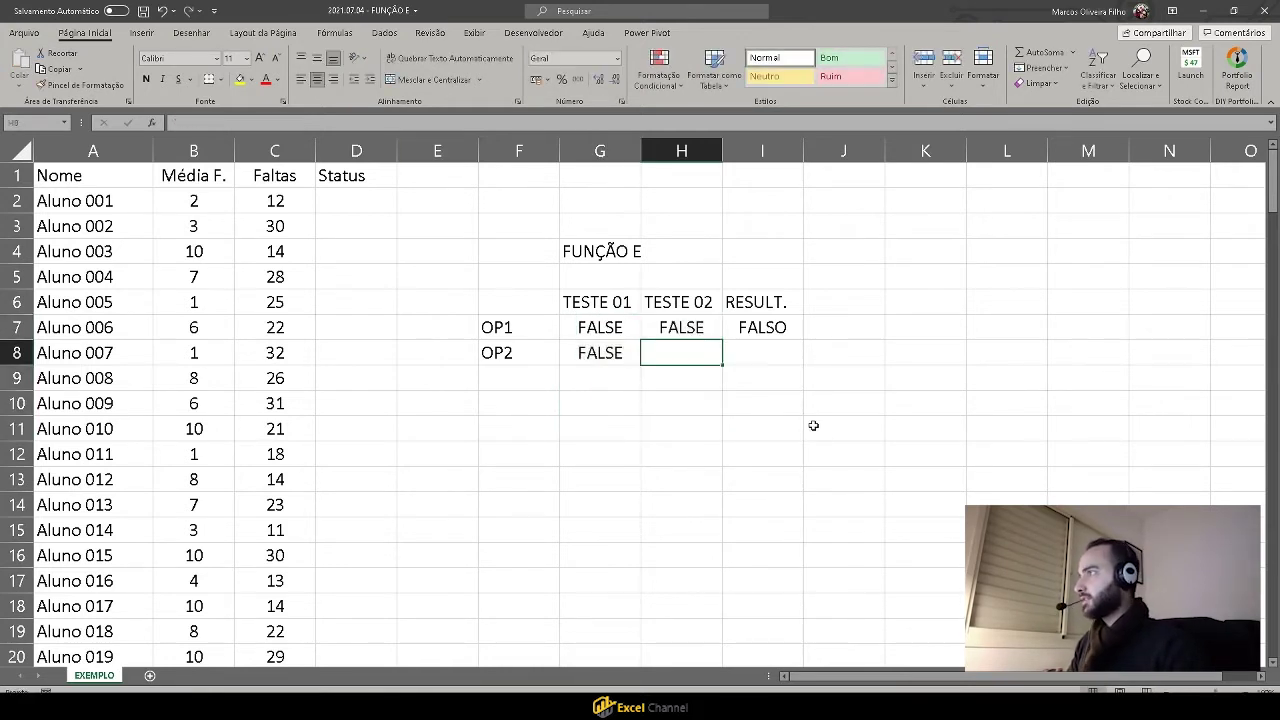
pyautogui.write('TRUE')
pyautogui.press('Tab')
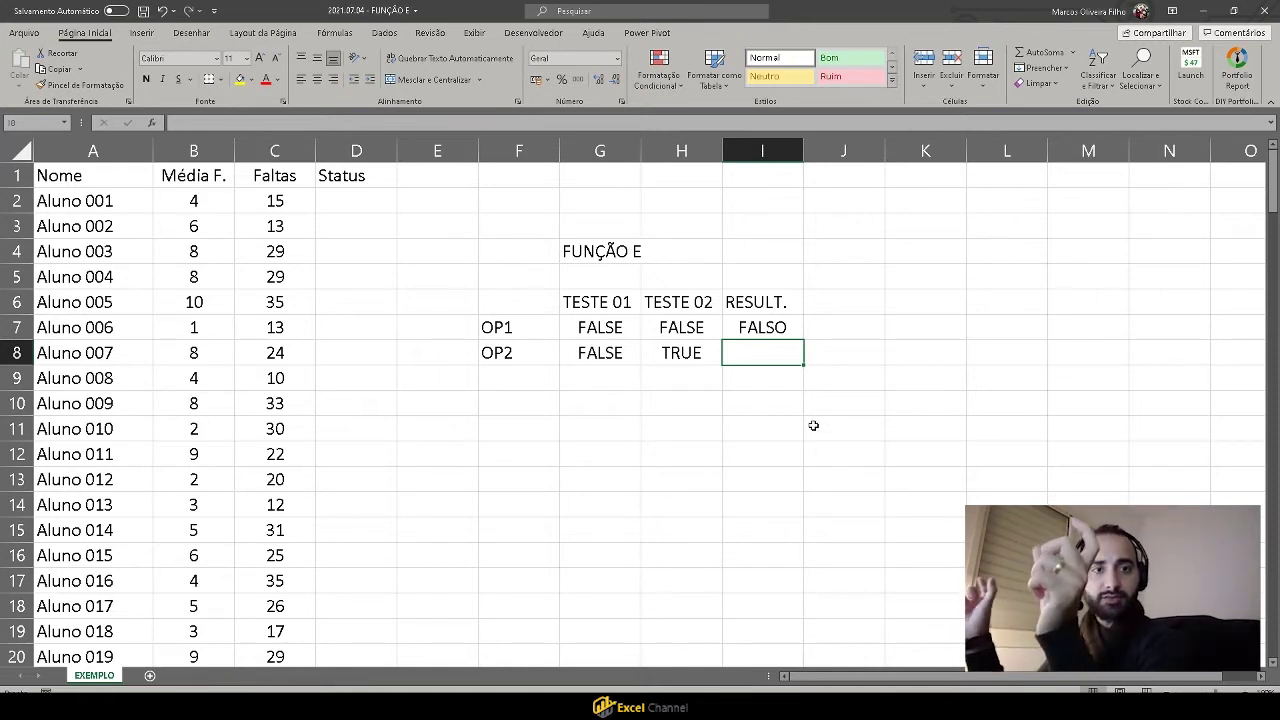
# Replace the OP1 value under RESULT. in I7 with FALSE.
pyautogui.press('Up')
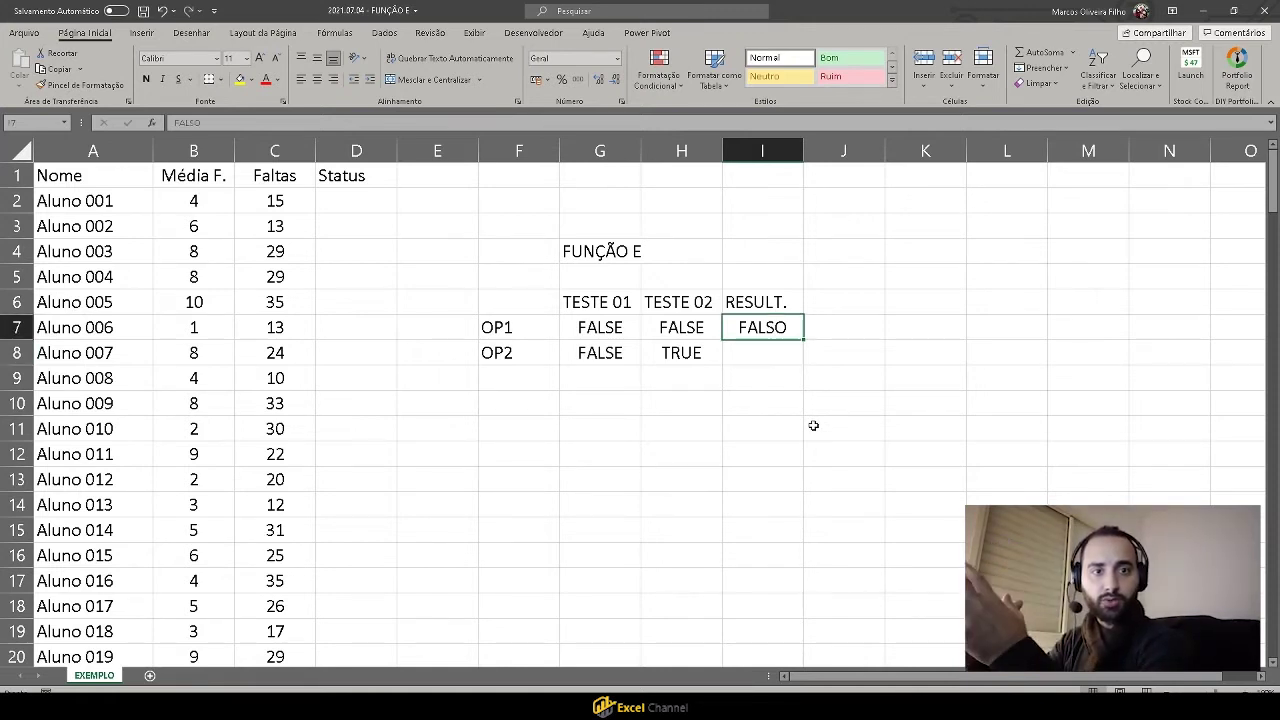
pyautogui.write('FALSE')
pyautogui.press('Return')
pyautogui.press('Up')
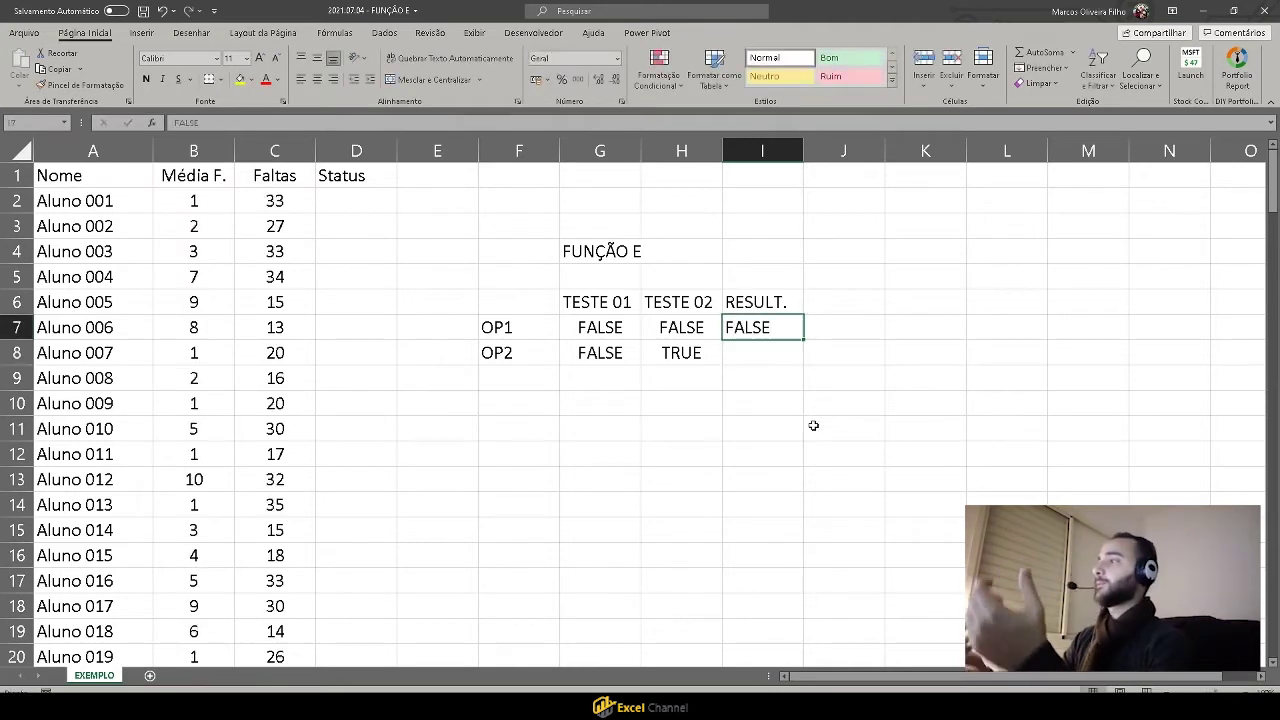
# Centre the contents of the table range G7:I12, including the RESULT. column.
pyautogui.moveTo(596, 322); pyautogui.dragTo(750, 442)
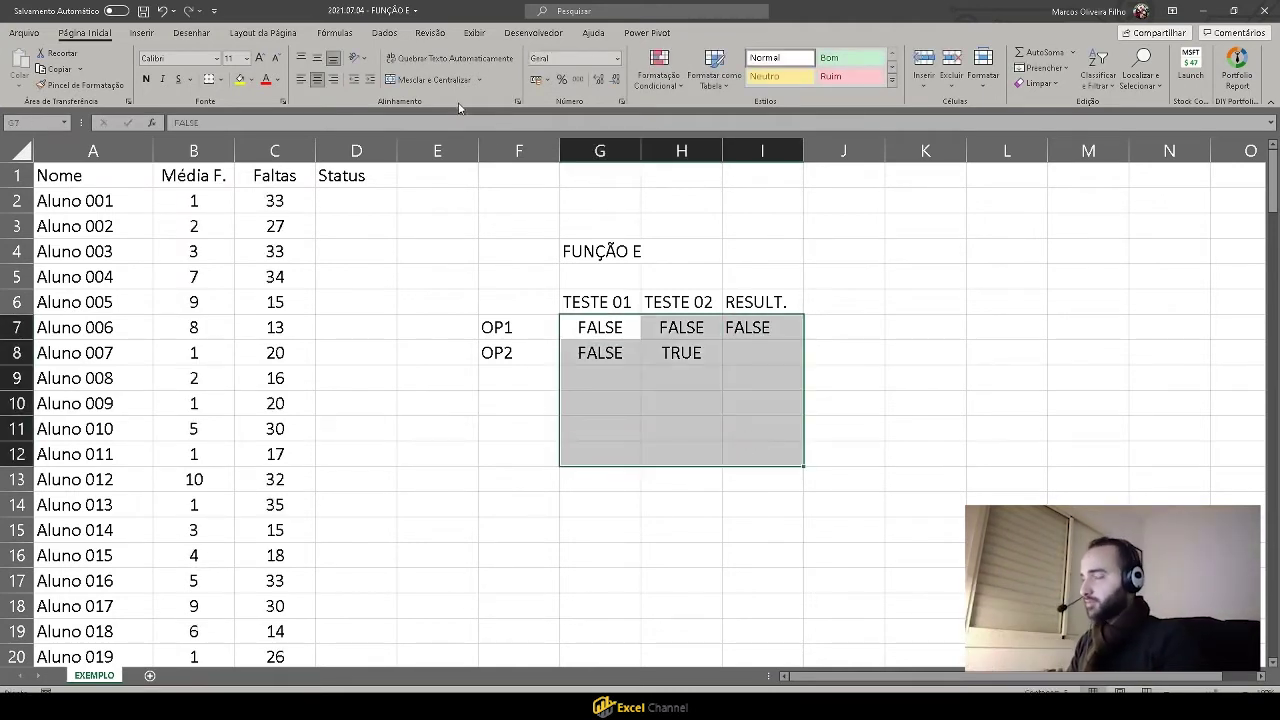
pyautogui.click(316, 79)
pyautogui.click(316, 79)
pyautogui.click(764, 327)
# Enter FALSE under RESULT. for the OP2 row in I8.
pyautogui.click(613, 330)
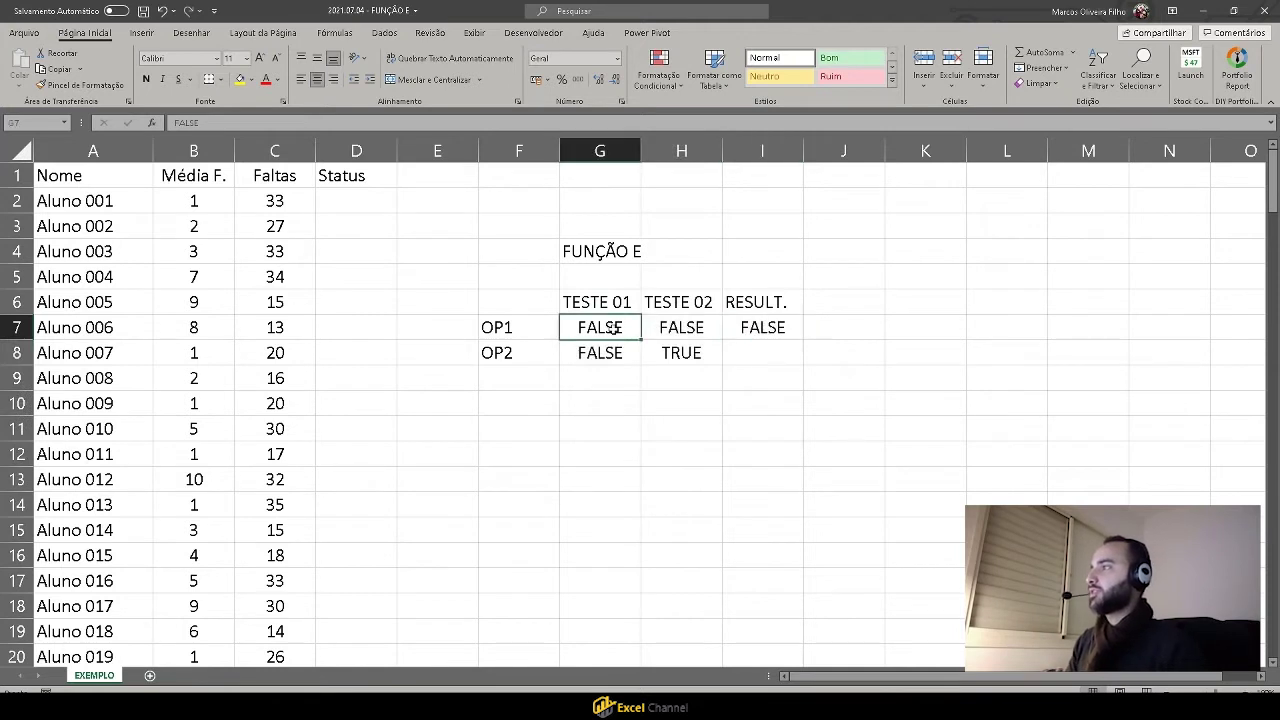
pyautogui.click(681, 328)
pyautogui.click(767, 325)
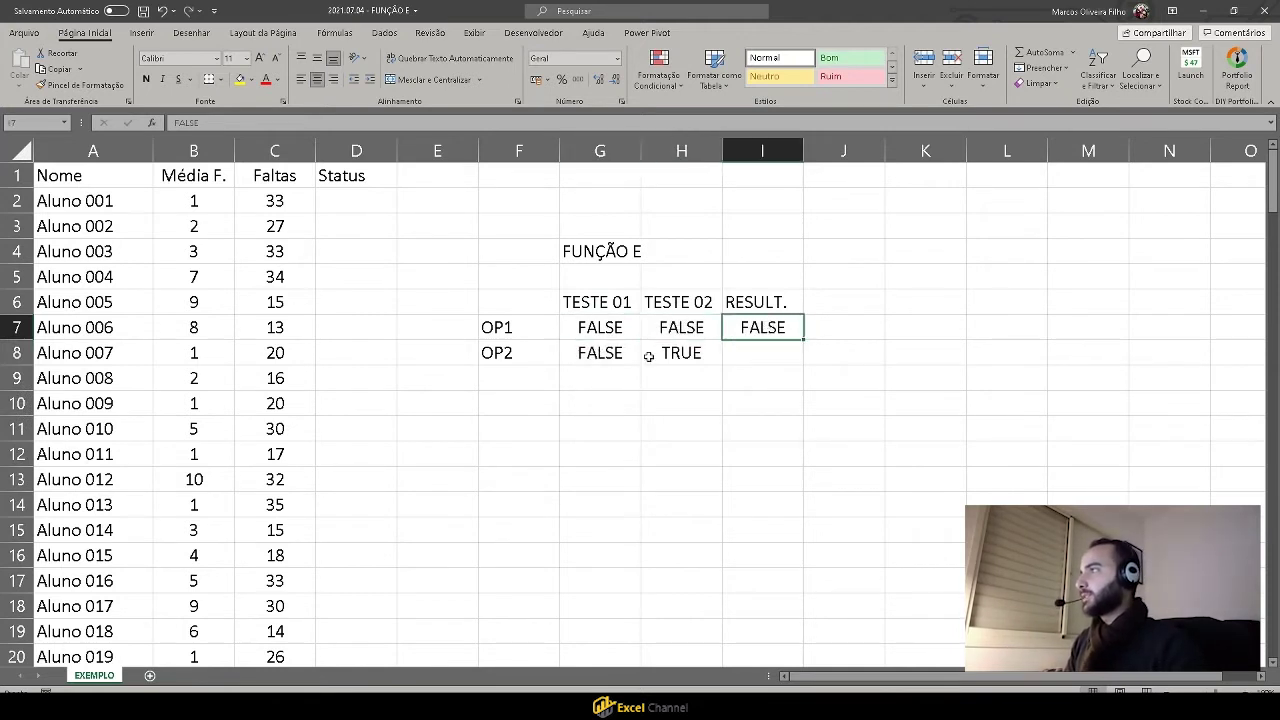
pyautogui.click(597, 351)
pyautogui.click(681, 352)
pyautogui.click(766, 349)
pyautogui.write('FAL')
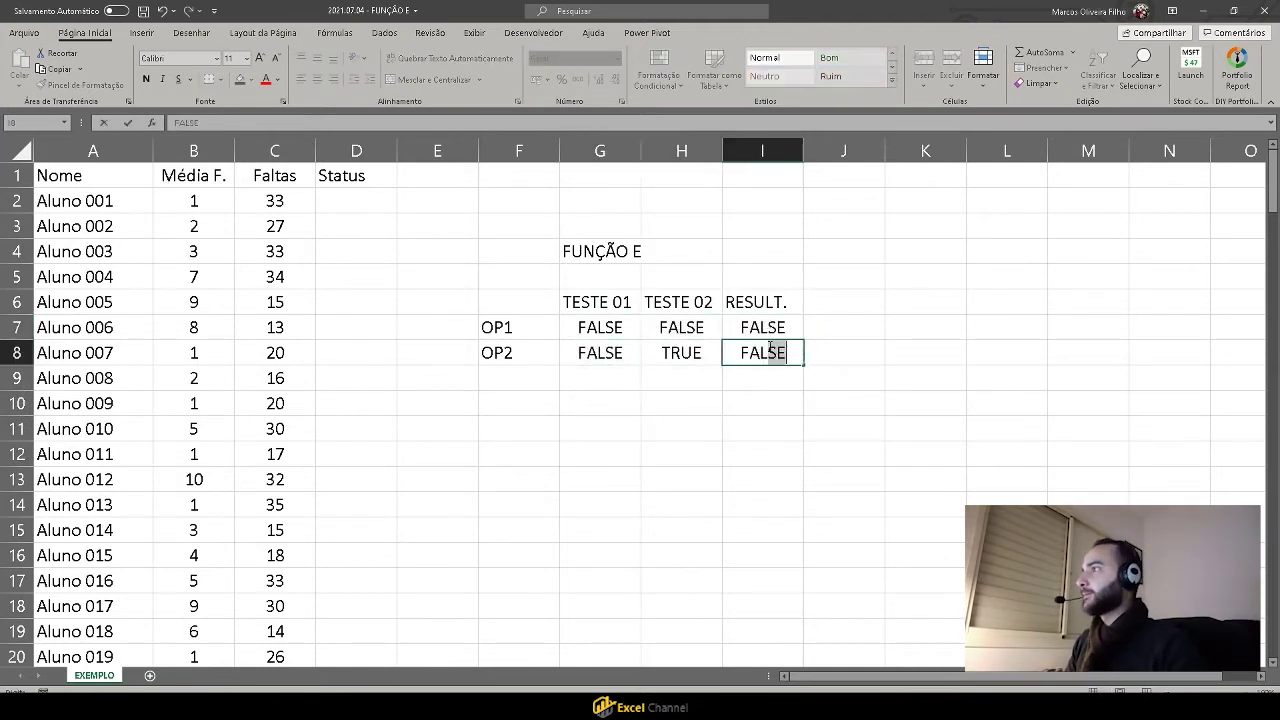
pyautogui.press('Return')
# Add the OP3 row in F9:I9 with TRUE under TESTE 01, FALSE under TESTE 02 and FALSE under RESULT.
pyautogui.press('Left')
pyautogui.press('Left')
pyautogui.press('Left')
pyautogui.write('OP')
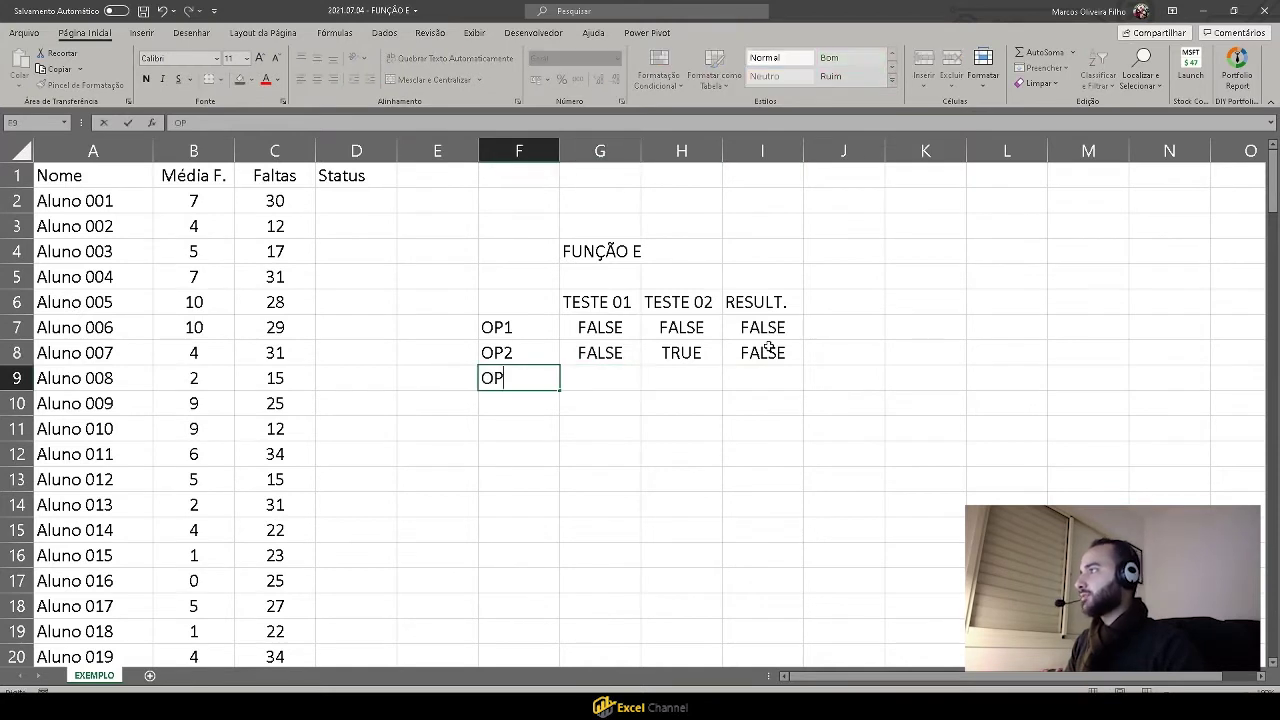
pyautogui.write('3')
pyautogui.press('Right')
pyautogui.write('TRUE')
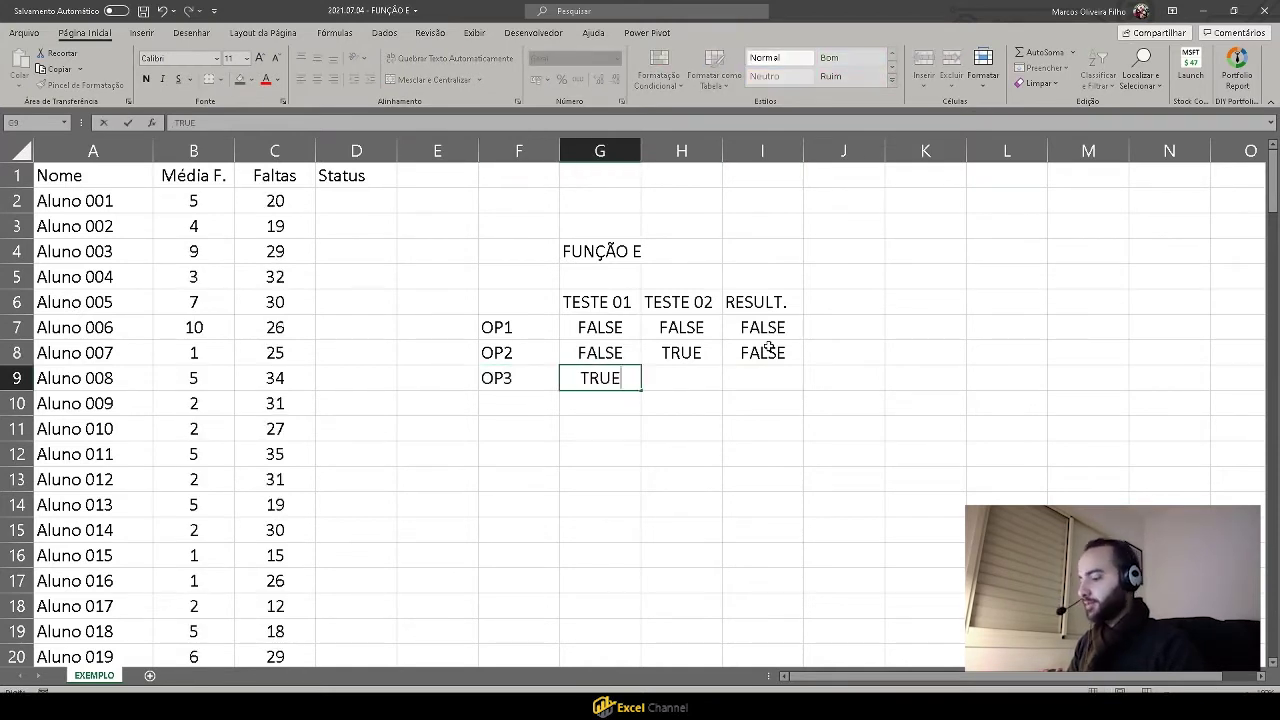
pyautogui.press('Right')
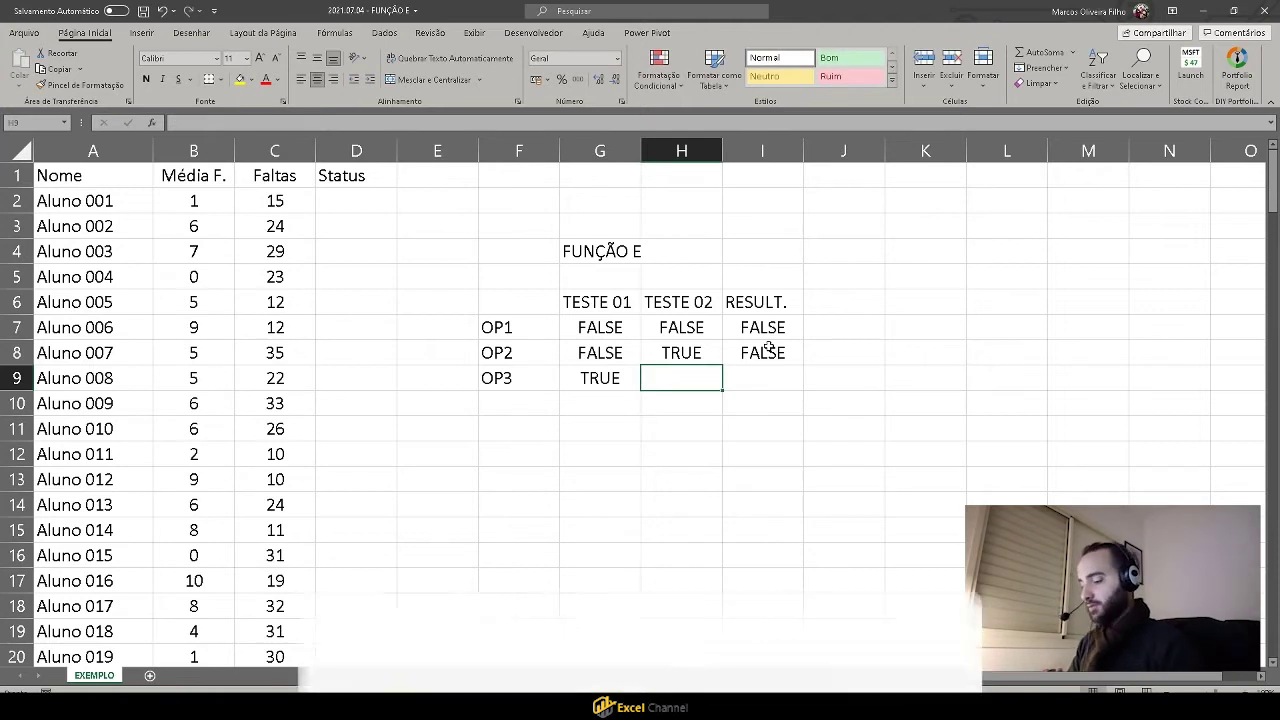
pyautogui.write('FALSE')
pyautogui.press('Right')
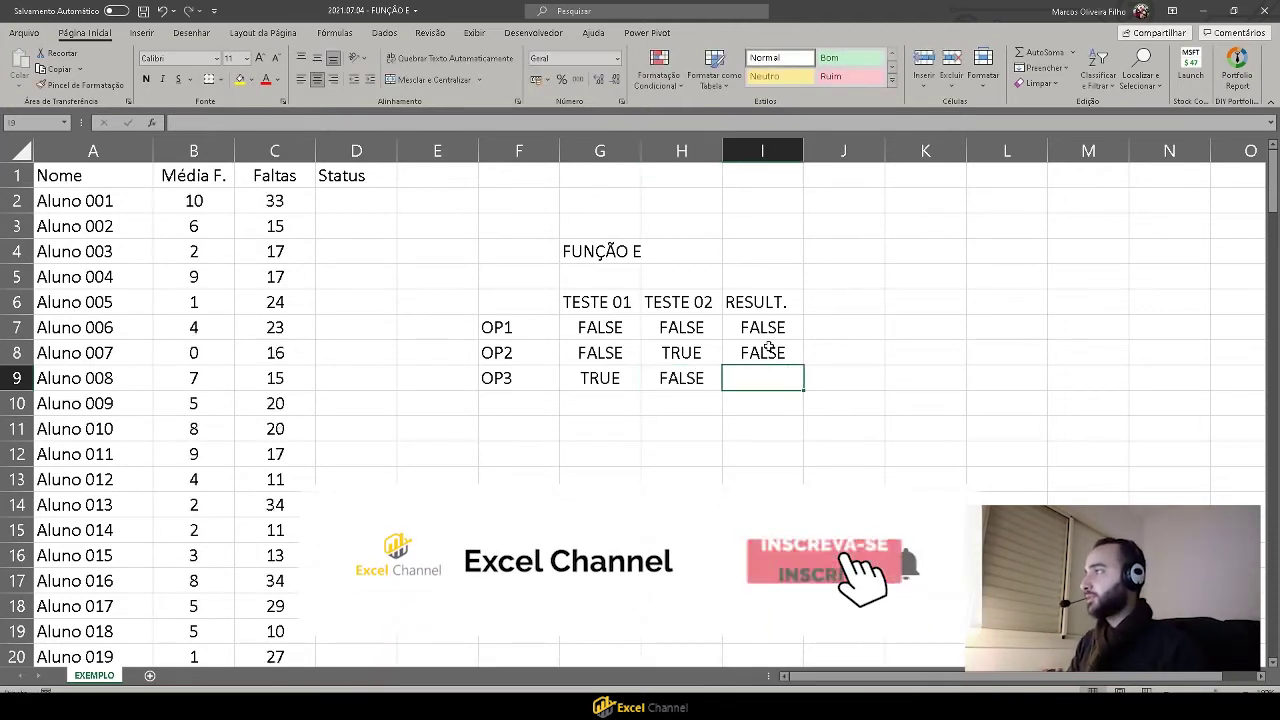
pyautogui.write('FALSE')
pyautogui.press('Return')
# Add the OP4 row in F10:I10 with TRUE under TESTE 01, TESTE 02 and RESULT.
pyautogui.press('Left')
pyautogui.press('Left')
pyautogui.press('Left')
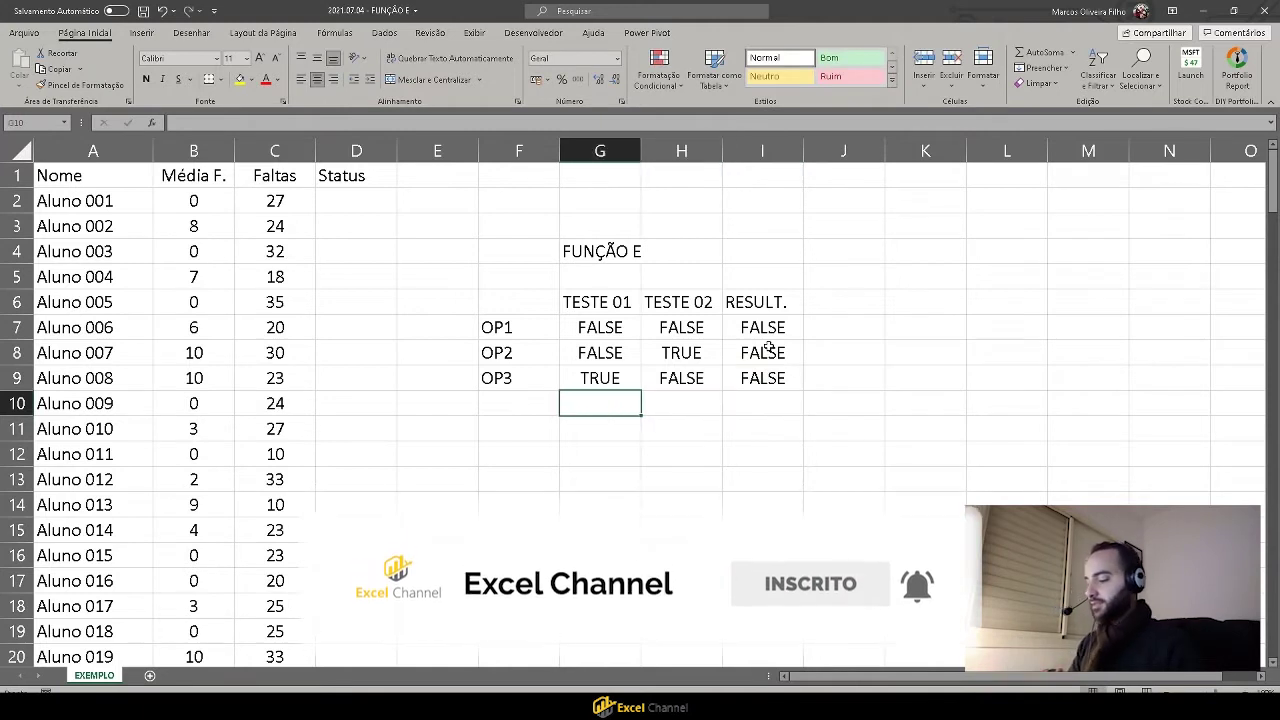
pyautogui.write('OP4')
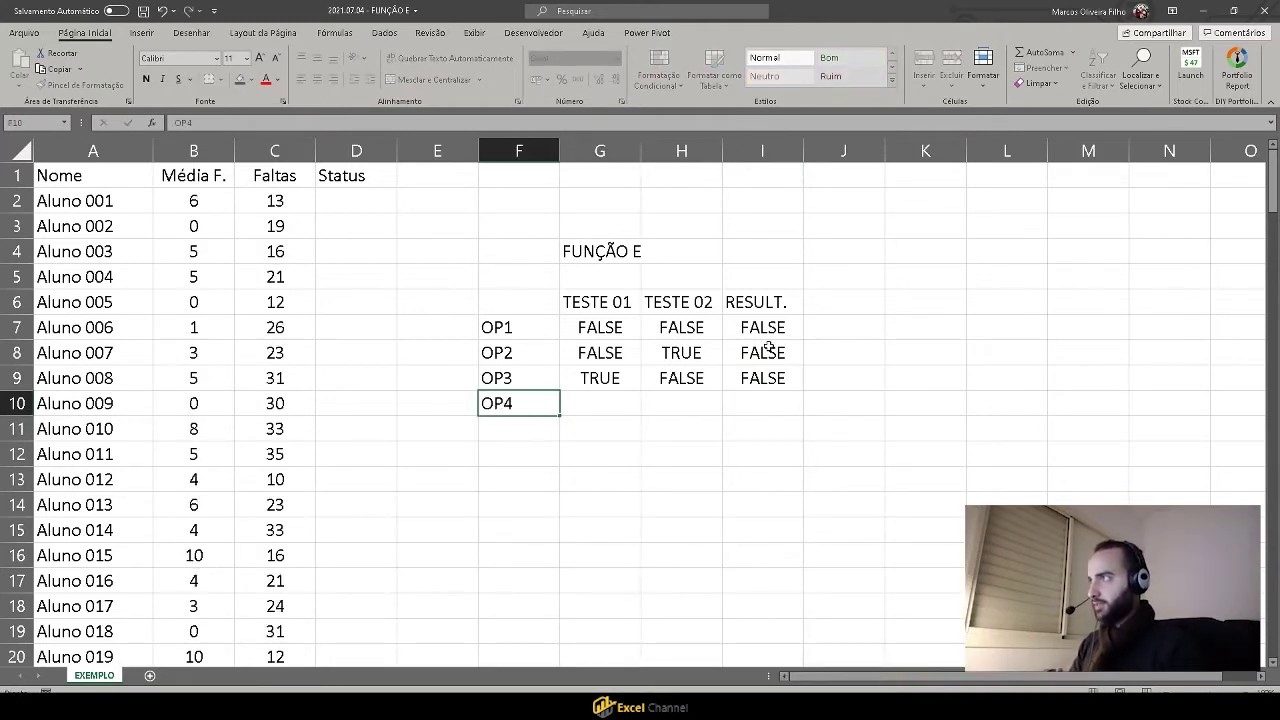
pyautogui.press('Right')
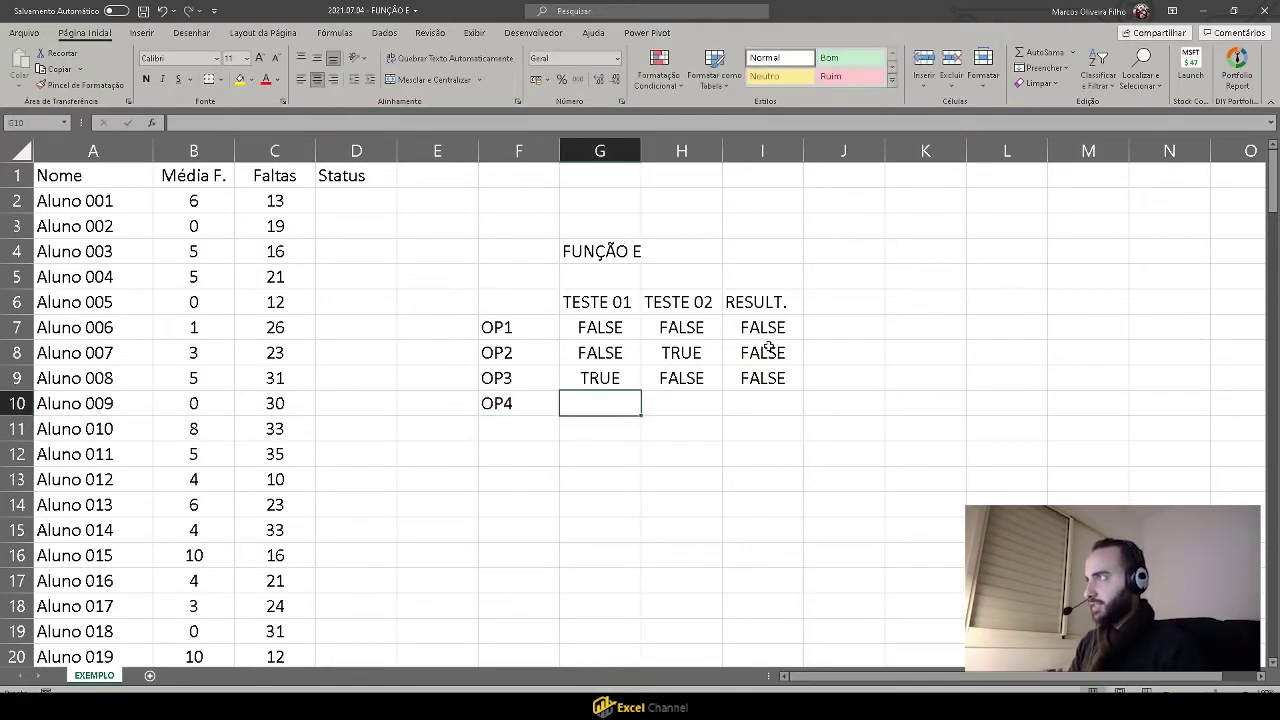
pyautogui.write('TRUE')
pyautogui.press('Right')
pyautogui.write('TRUE')
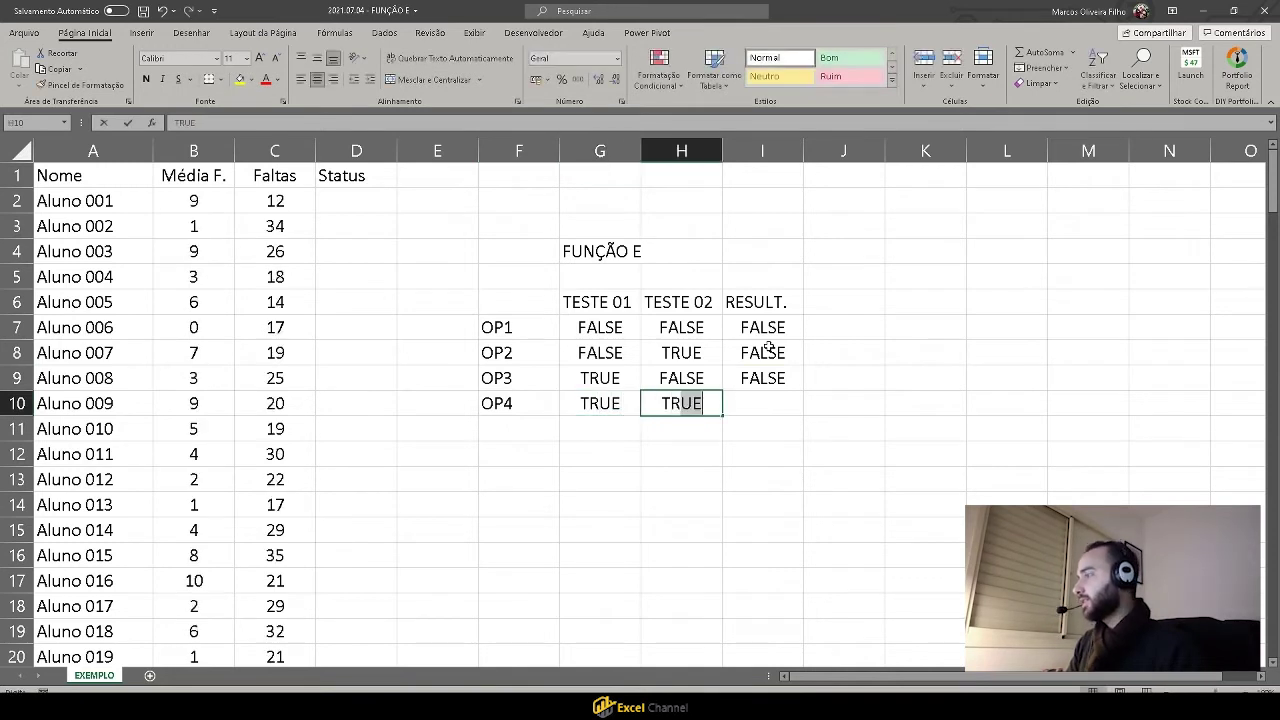
pyautogui.press('Right')
pyautogui.write('TRUE')
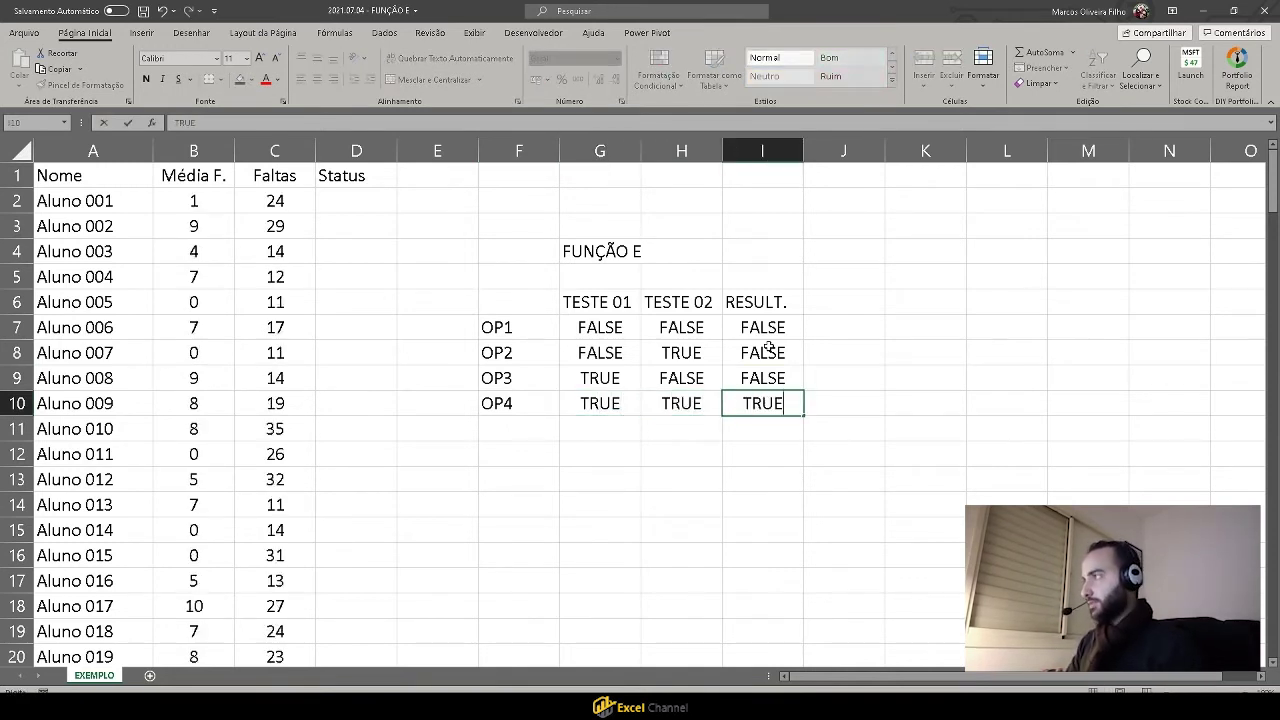
pyautogui.press('Return')
# Examine the OP4 row's test and result cells in G10:I10.
pyautogui.press('Up')
pyautogui.press('Left')
pyautogui.press('Left')
pyautogui.press('Left')
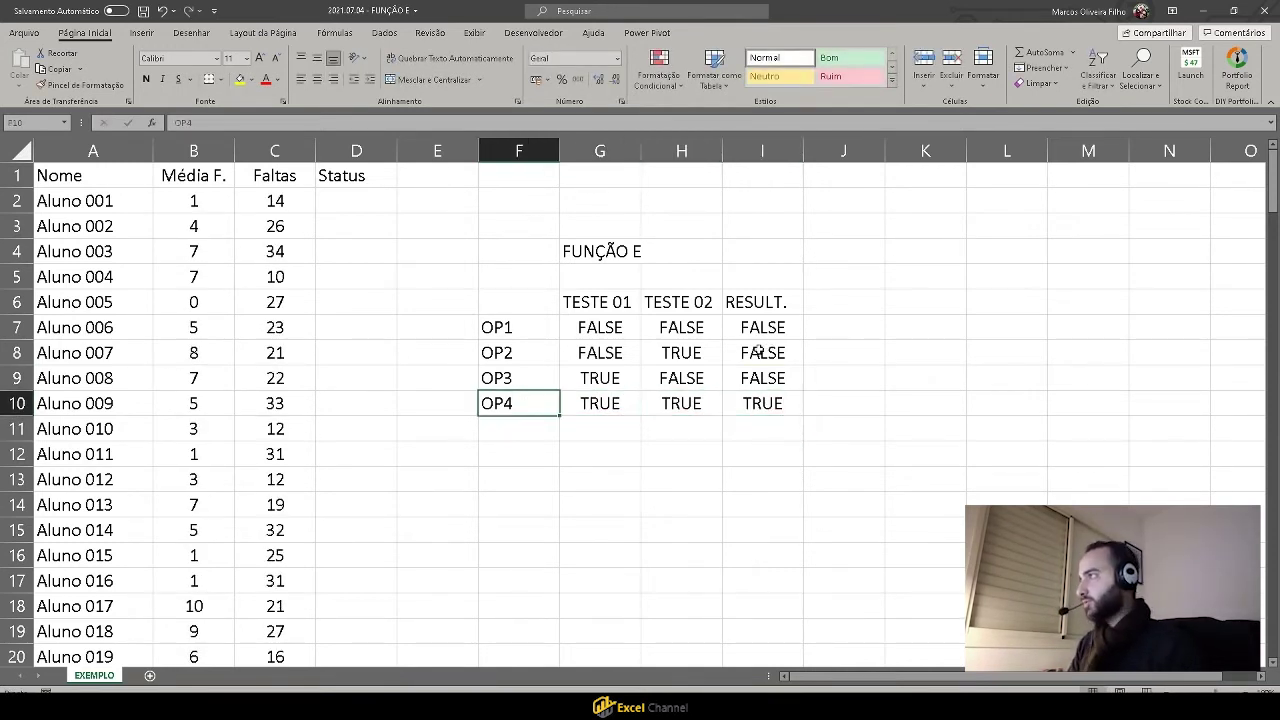
pyautogui.moveTo(600, 405); pyautogui.dragTo(750, 406)
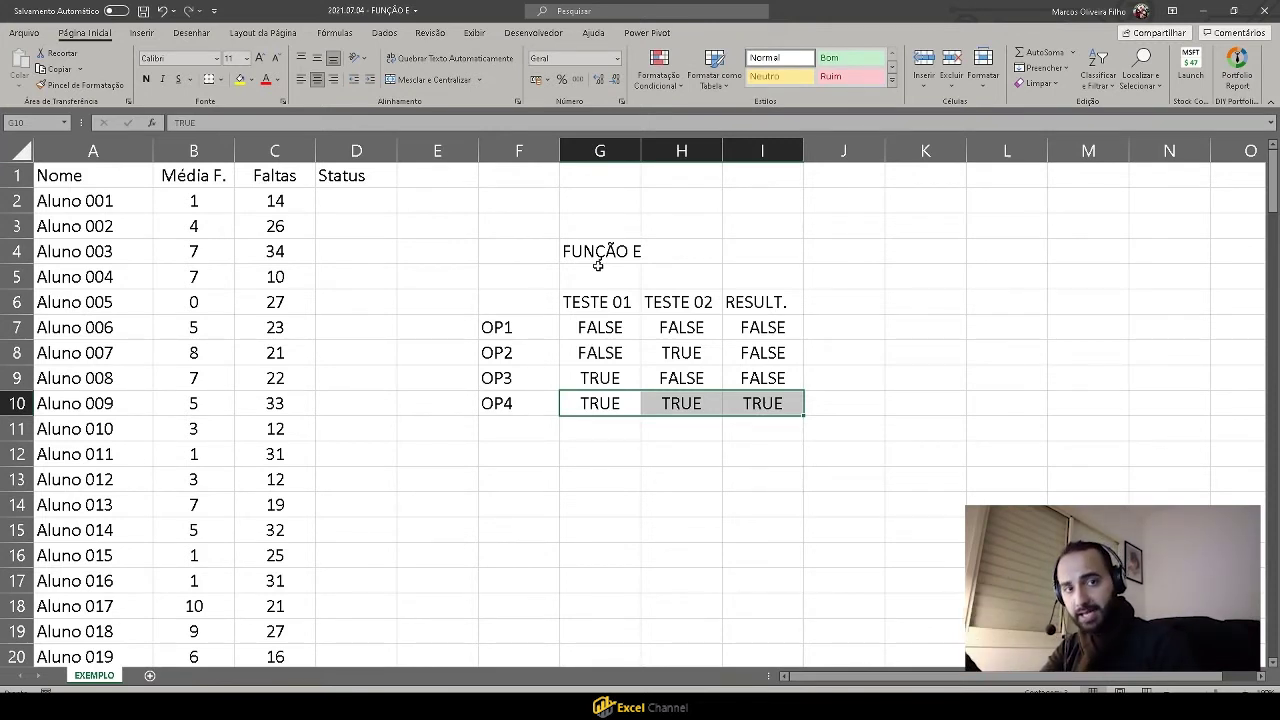
pyautogui.click(623, 404)
pyautogui.press('Right')
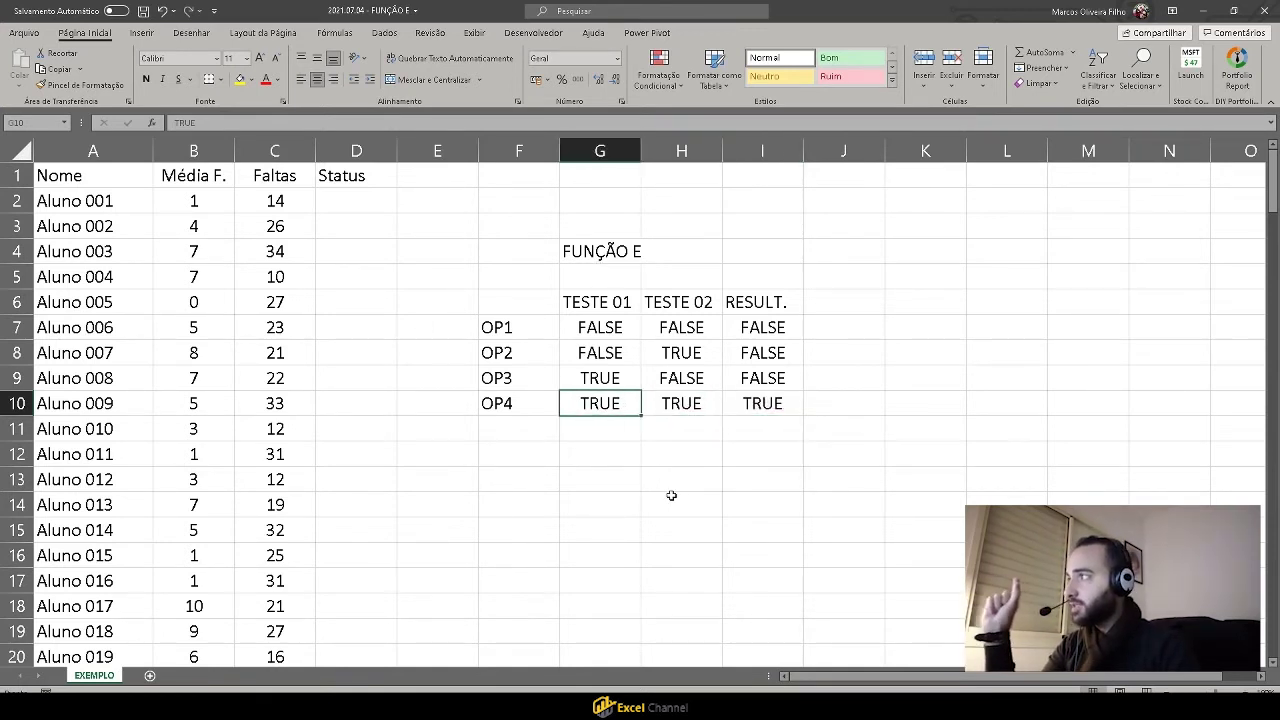
# Insert a column before RESULT. and give it the header TESTE 03 in I6.
pyautogui.rightClick(757, 158)
pyautogui.click(815, 268)
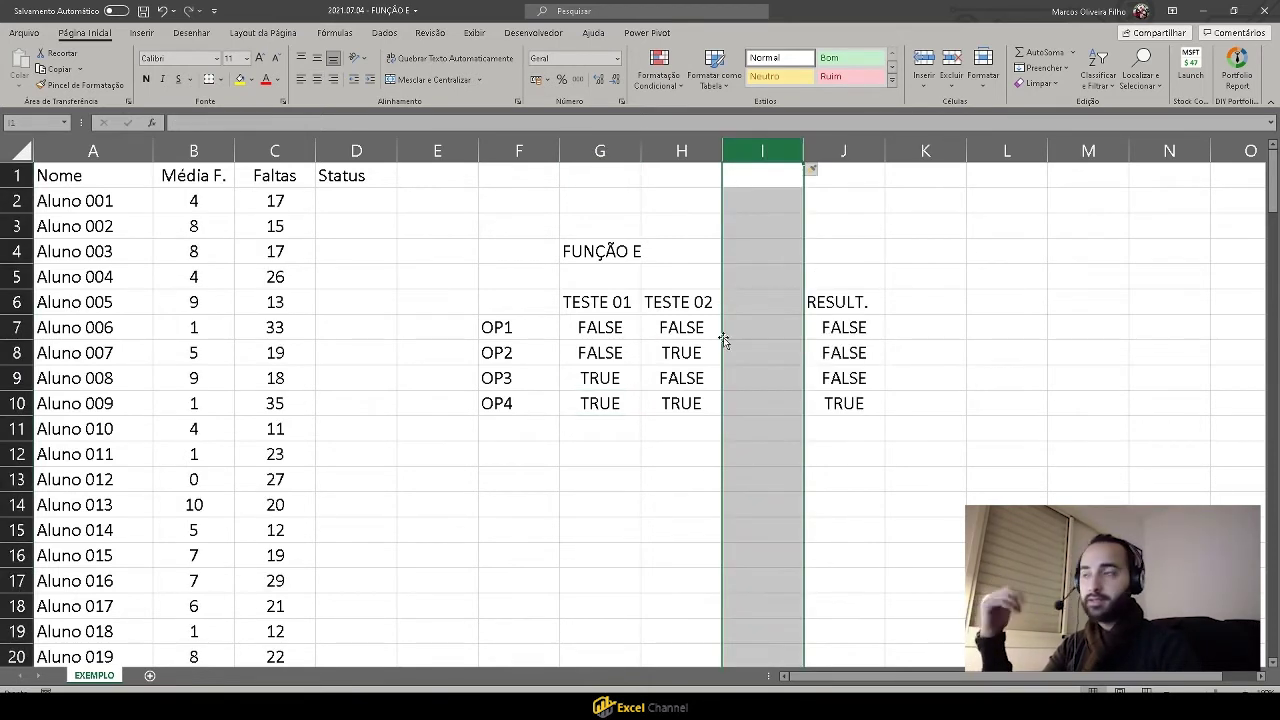
pyautogui.click(757, 327)
pyautogui.click(743, 309)
pyautogui.write('TESTE 03')
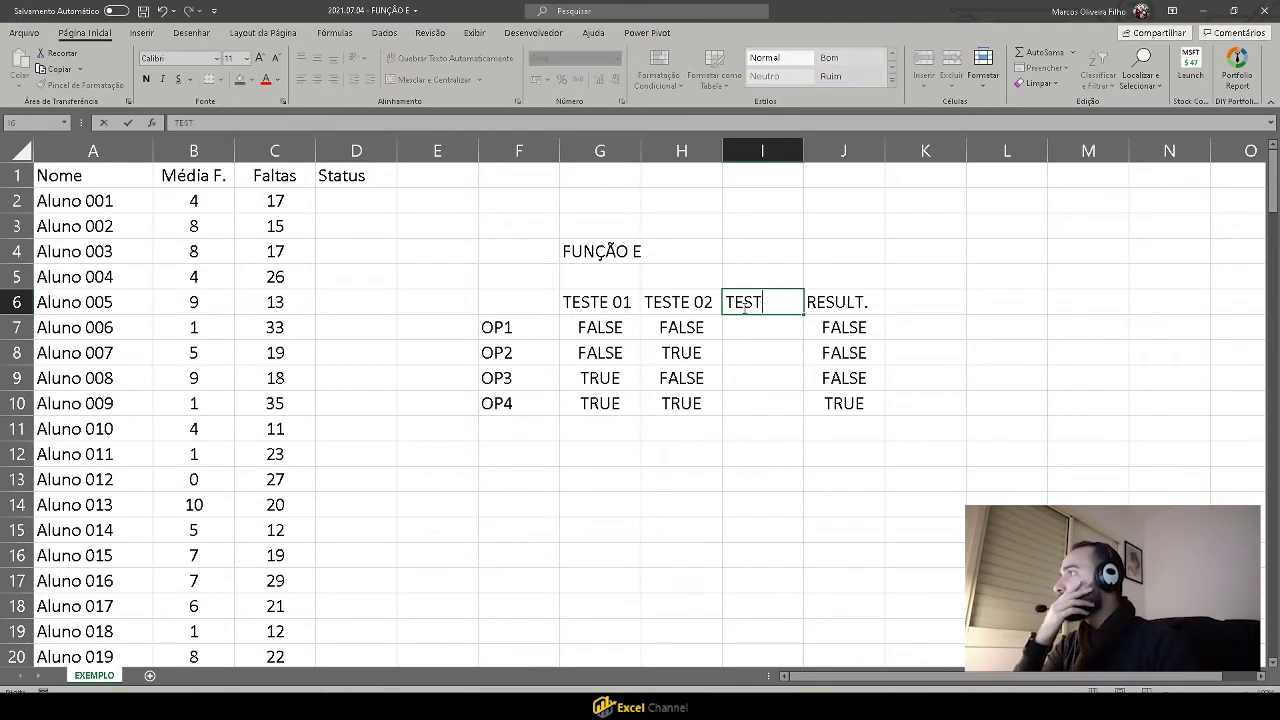
pyautogui.press('Return')
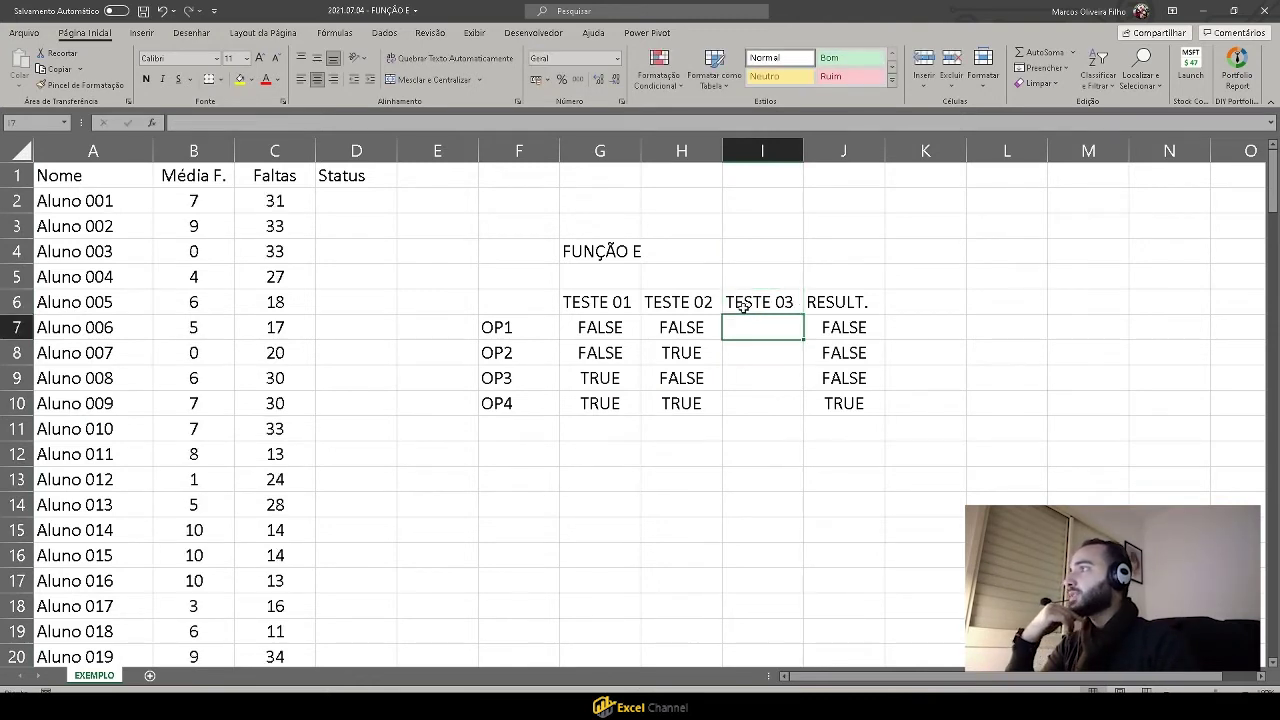
pyautogui.press('Down')
pyautogui.press('Down')
pyautogui.press('Down')
pyautogui.press('Down')
pyautogui.press('Down')
pyautogui.press('Down')
pyautogui.press('Down')
pyautogui.press('Down')
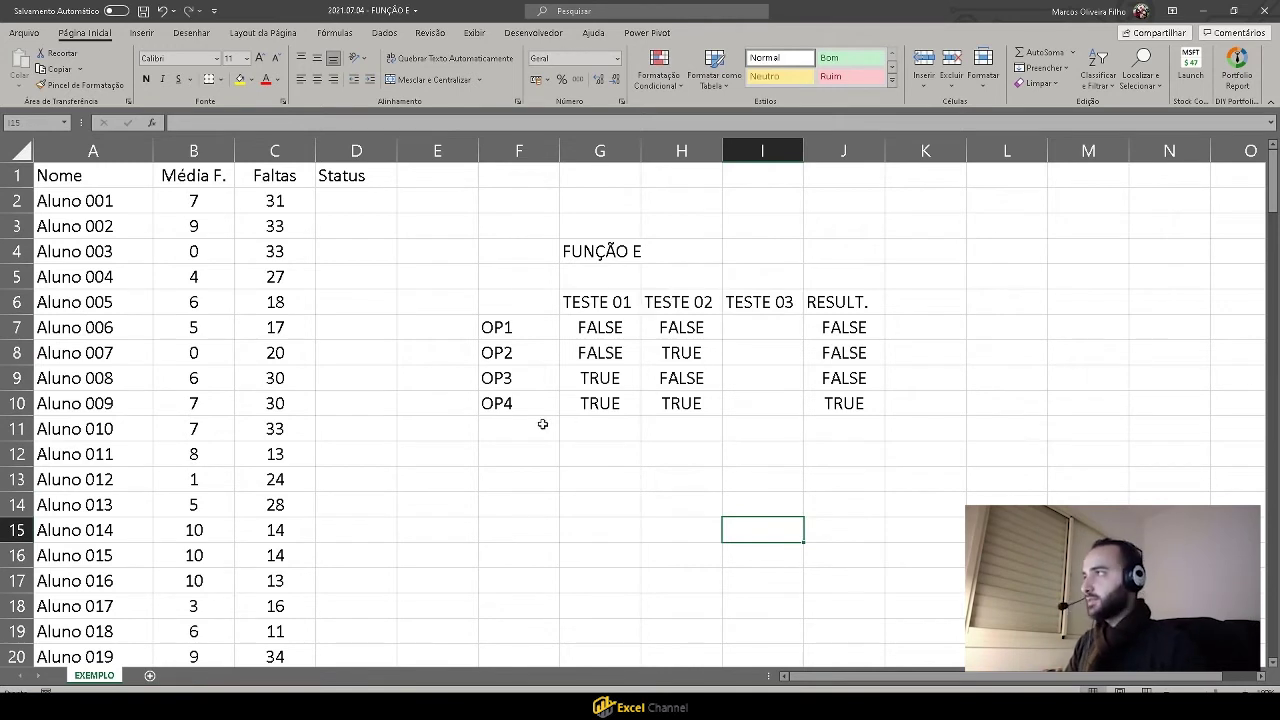
pyautogui.moveTo(542, 424); pyautogui.dragTo(523, 449)
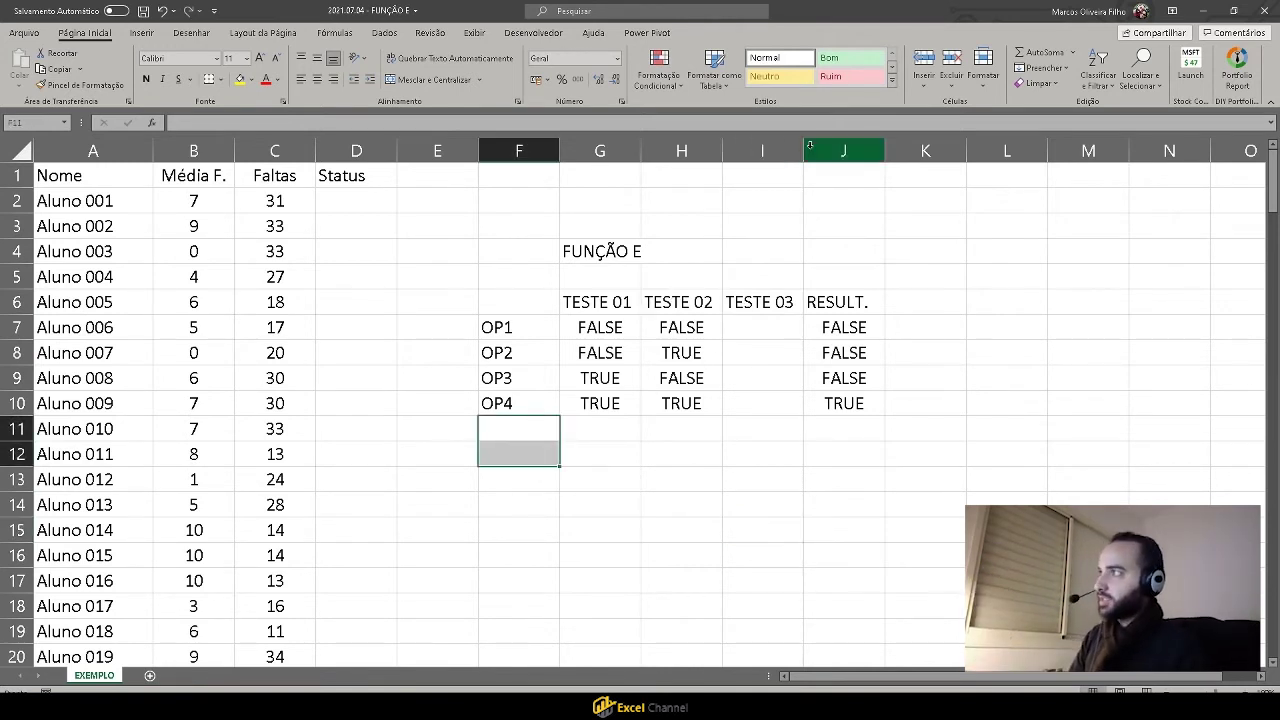
# Delete the TESTE 03 column from the truth table.
pyautogui.rightClick(755, 148)
pyautogui.click(785, 270)
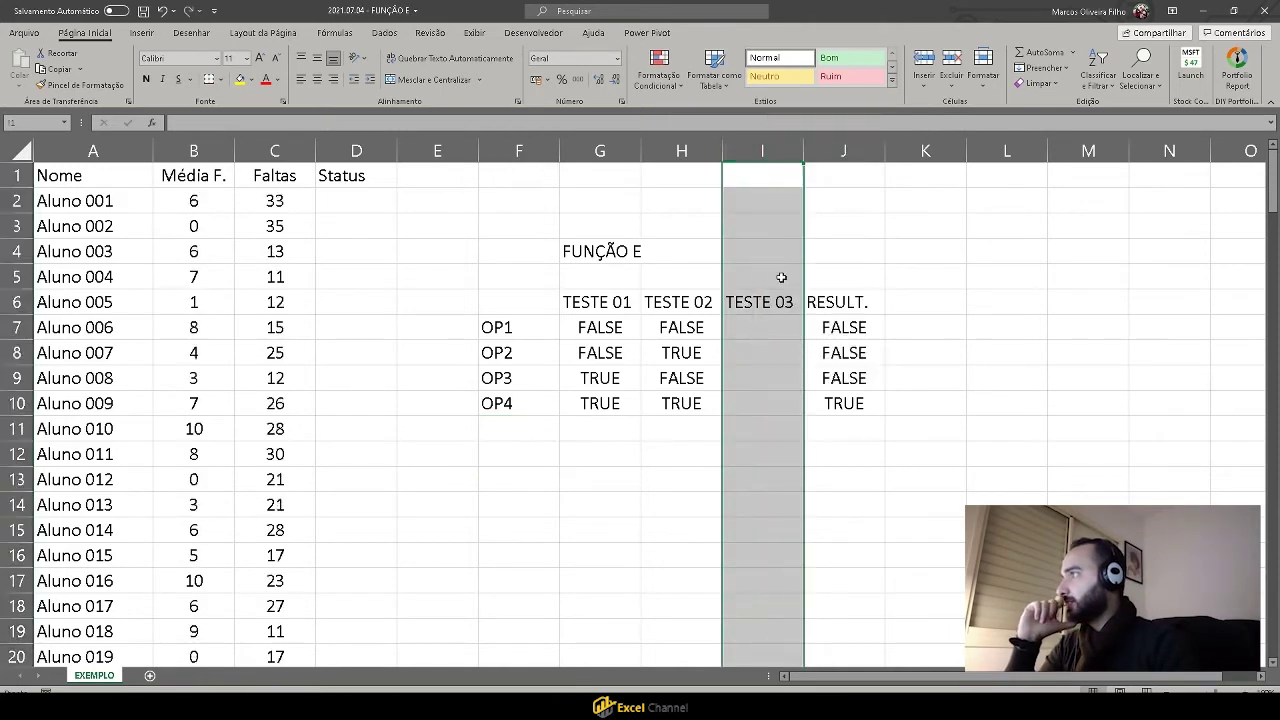
pyautogui.click(600, 276)
# Move the FUNÇÃO E truth table from F4:I10 to I4:L10.
pyautogui.moveTo(515, 252); pyautogui.dragTo(785, 405)
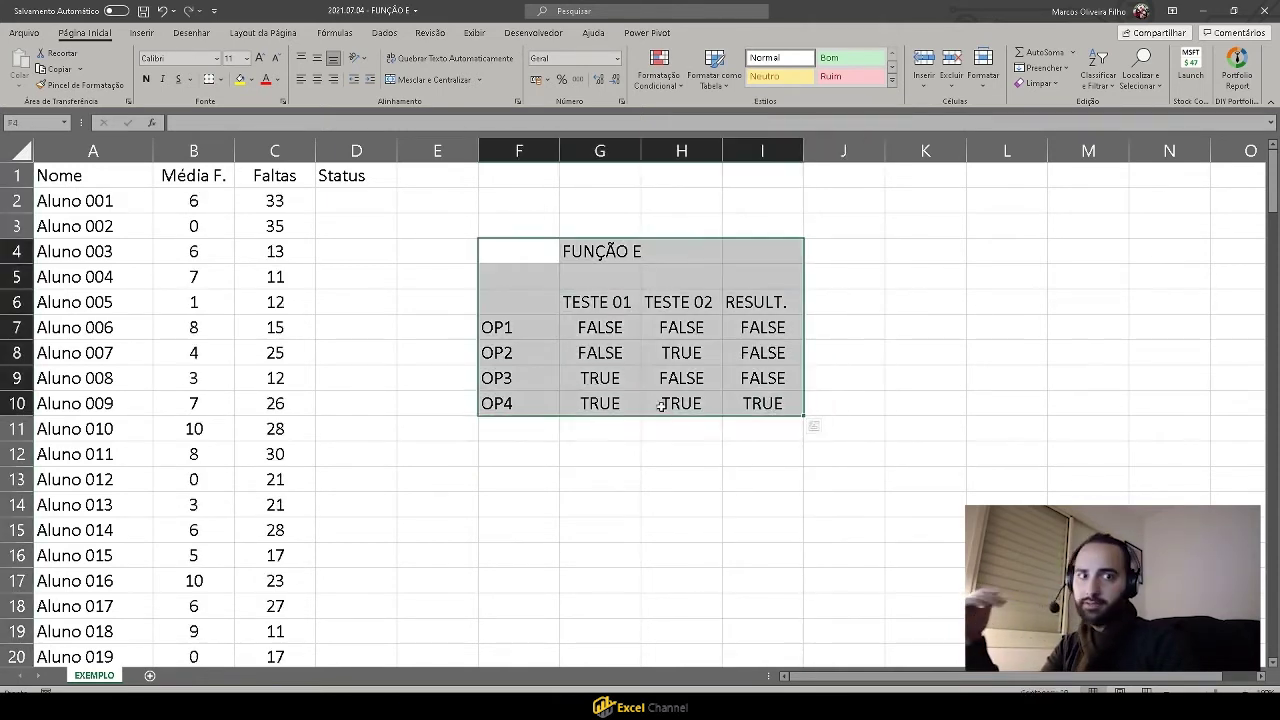
pyautogui.moveTo(652, 413); pyautogui.dragTo(916, 405)
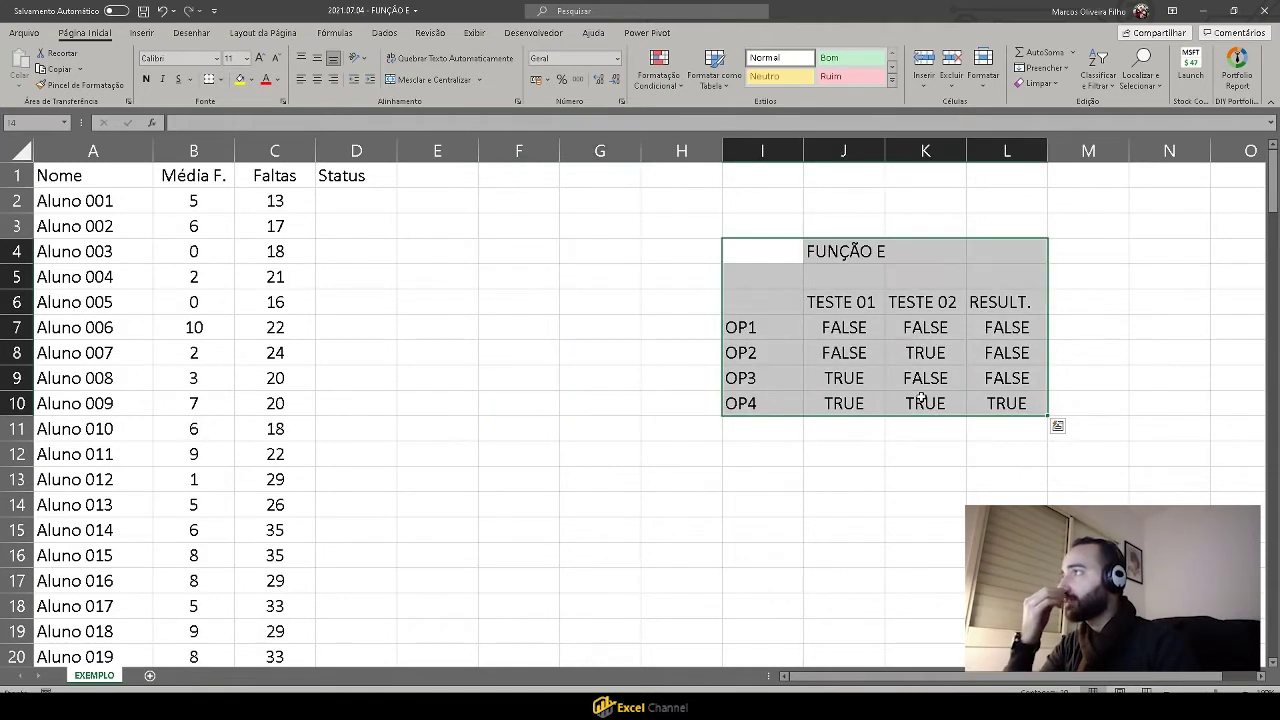
pyautogui.click(554, 298)
# Centre the contents of the whole Status column D.
pyautogui.click(363, 202)
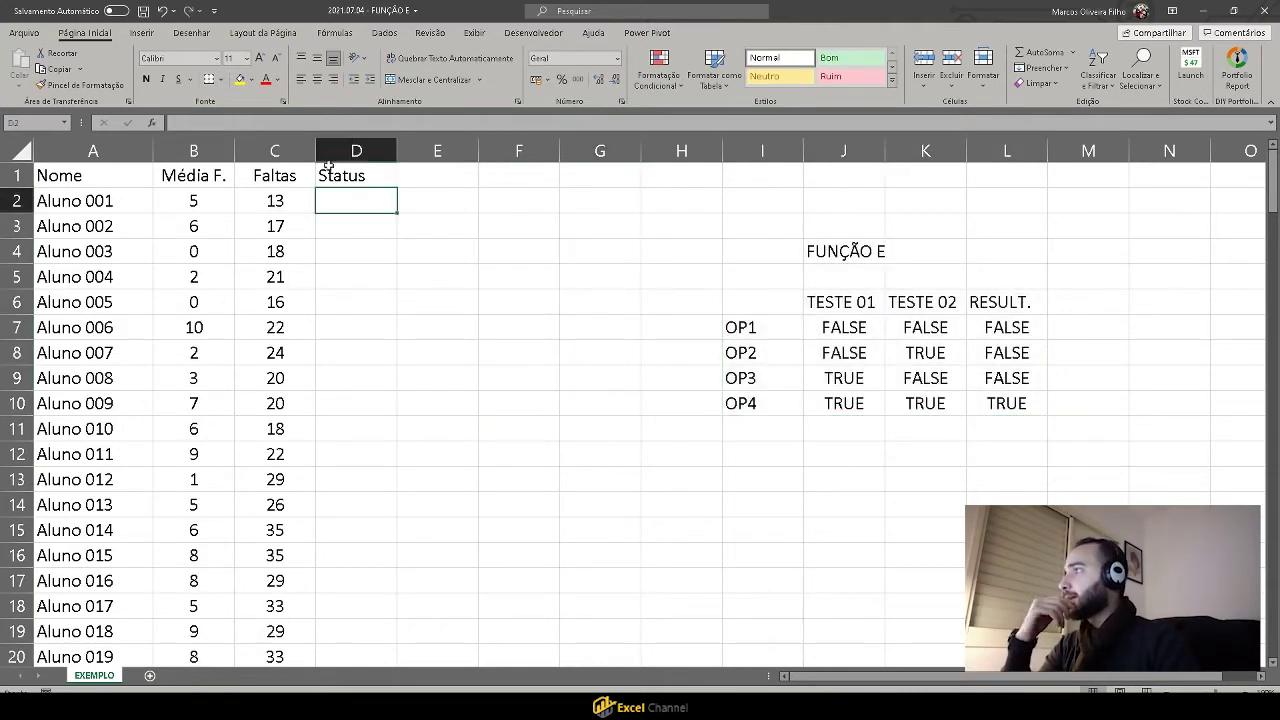
pyautogui.click(352, 150)
pyautogui.click(317, 79)
# Replace the Status header in D1 with APROVADO.
pyautogui.click(354, 173)
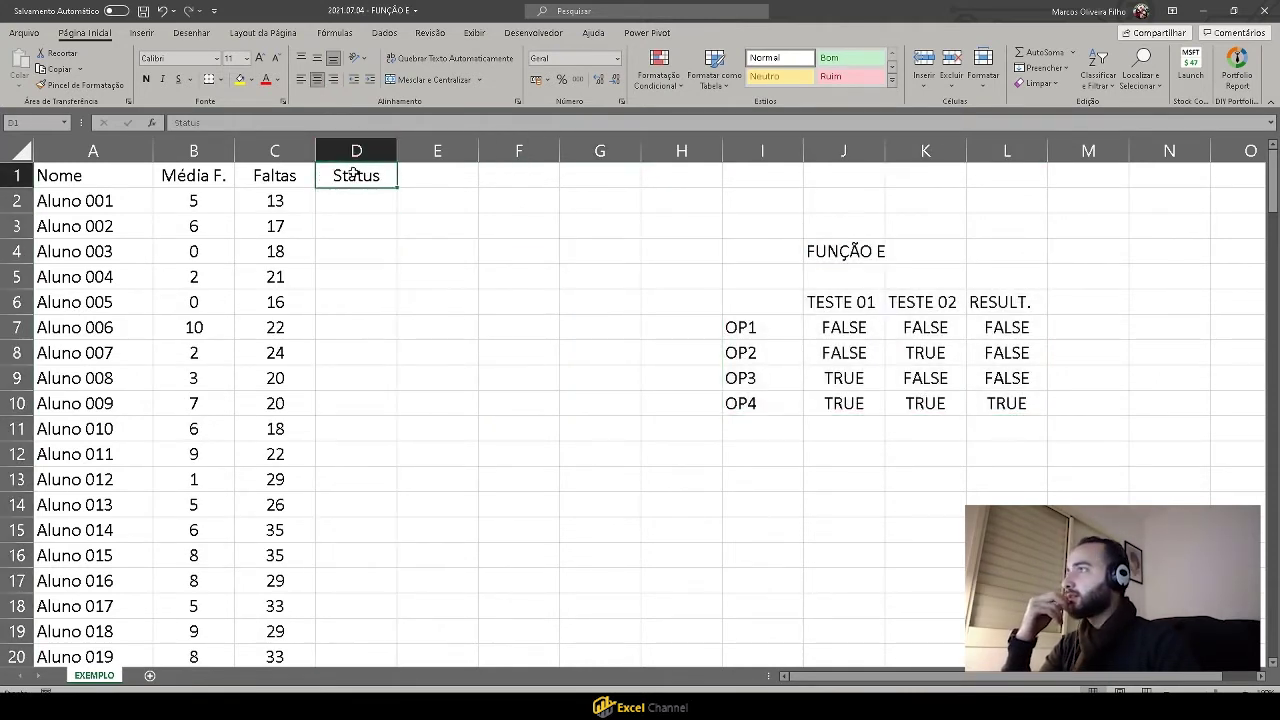
pyautogui.write('APROVADO')
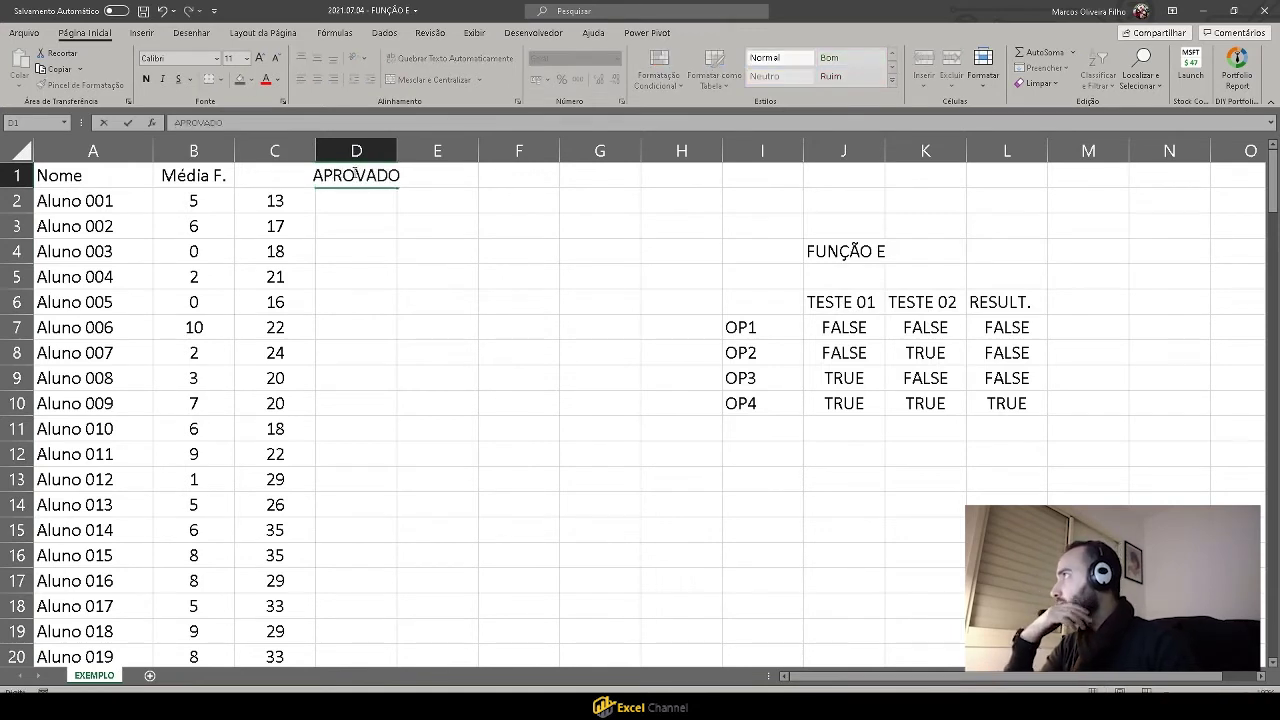
pyautogui.press('Return')
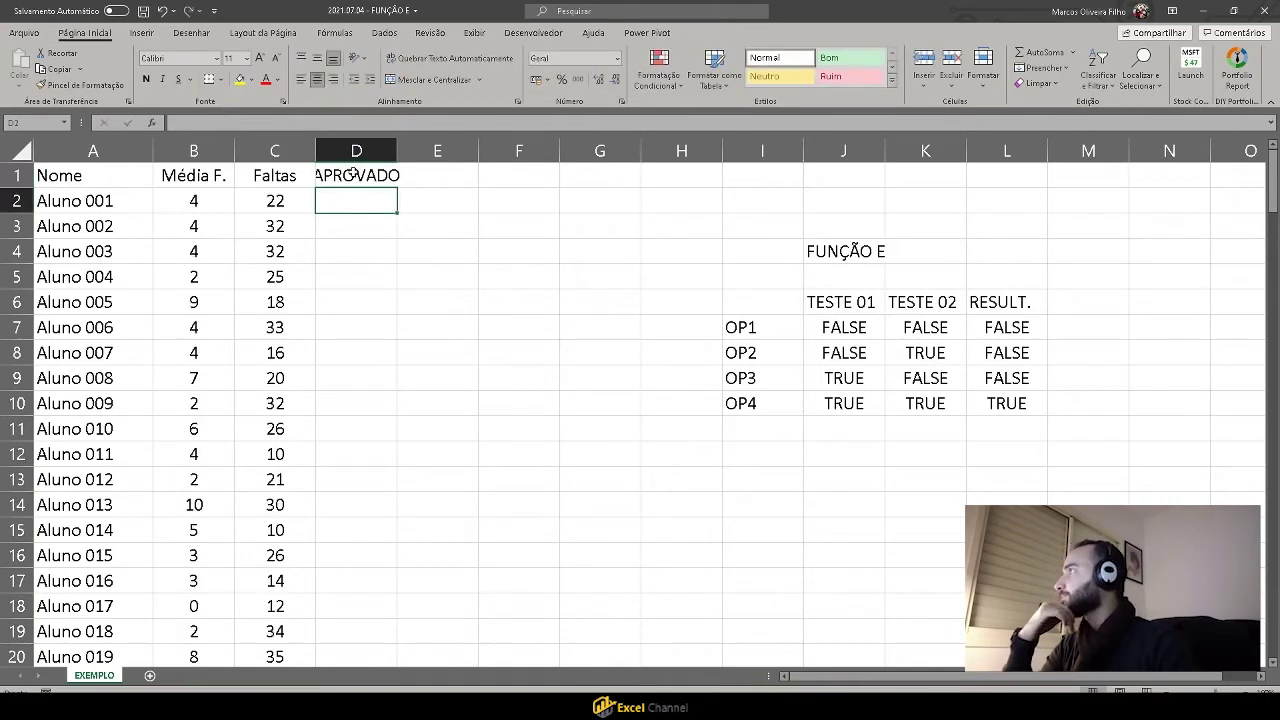
# Widen column D to show its whole header and change the header in D1 to APROVADO?
pyautogui.moveTo(397, 150); pyautogui.dragTo(415, 150)
pyautogui.click(395, 172)
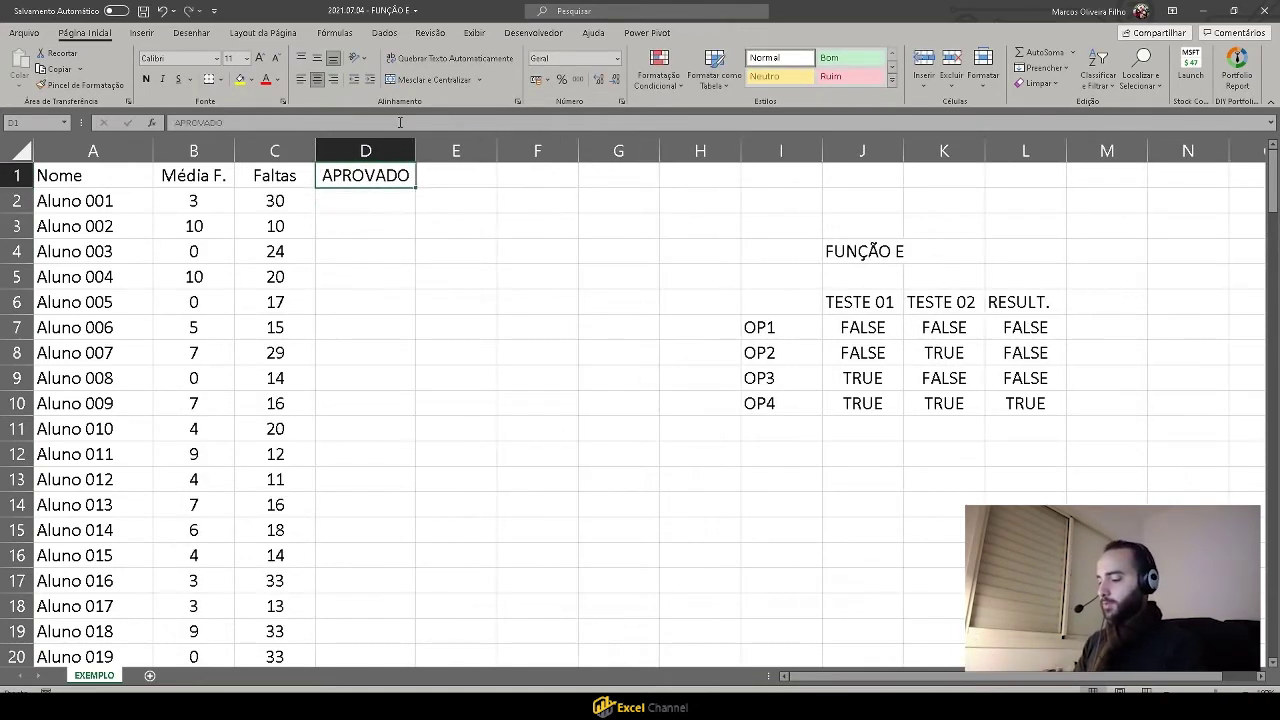
pyautogui.click(400, 122)
pyautogui.write('?')
pyautogui.press('Return')
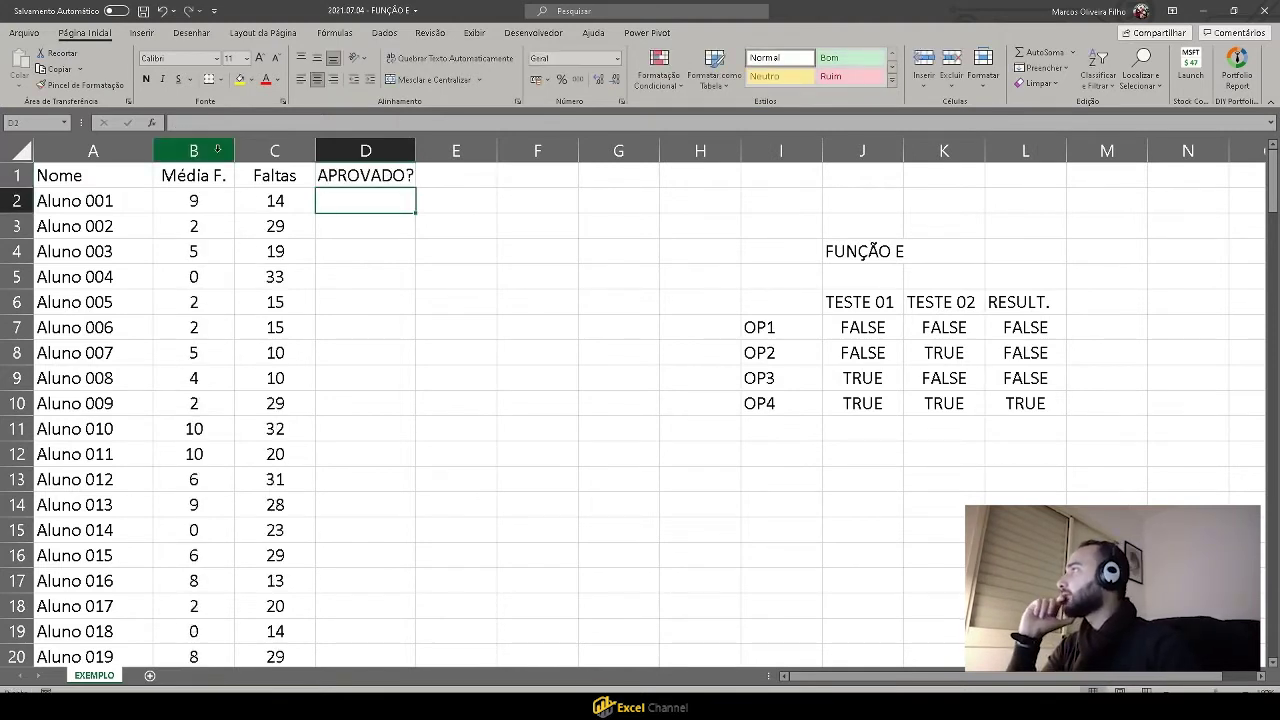
# Replace the formulas in the Média F. and Faltas columns with their fixed values in place.
pyautogui.moveTo(215, 150); pyautogui.dragTo(255, 146)
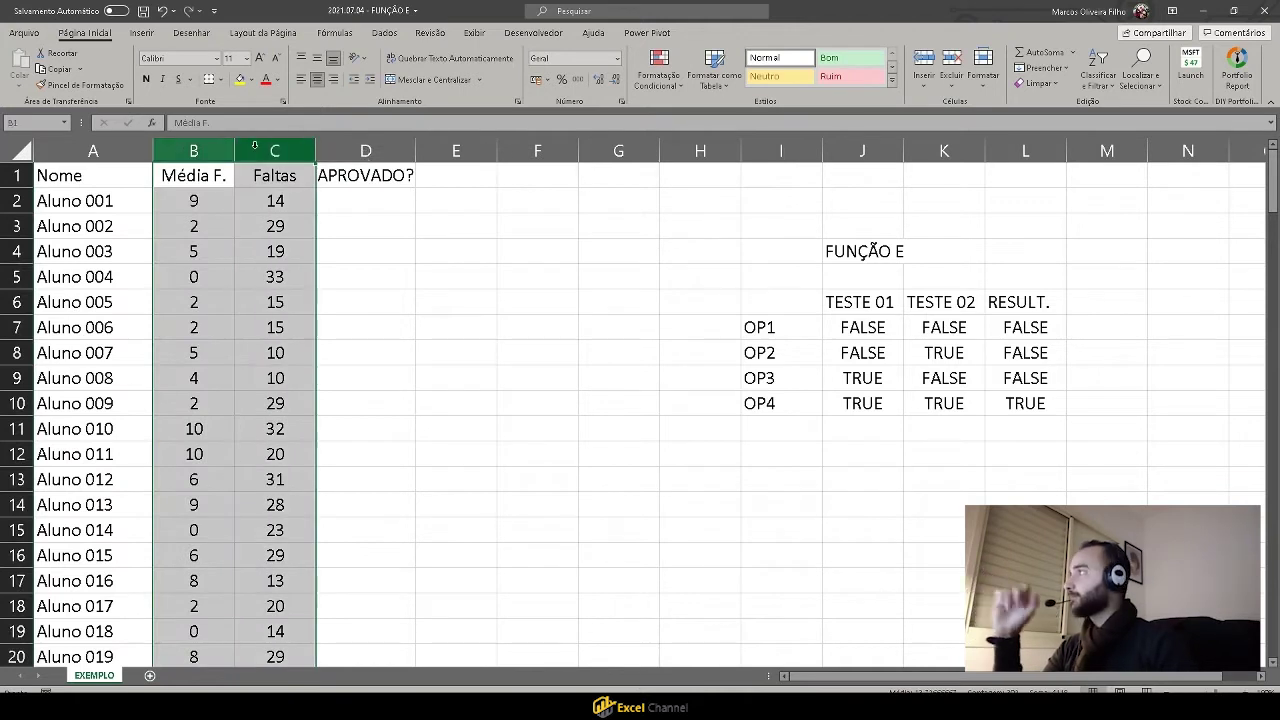
pyautogui.rightClick(246, 200)
pyautogui.click(290, 232)
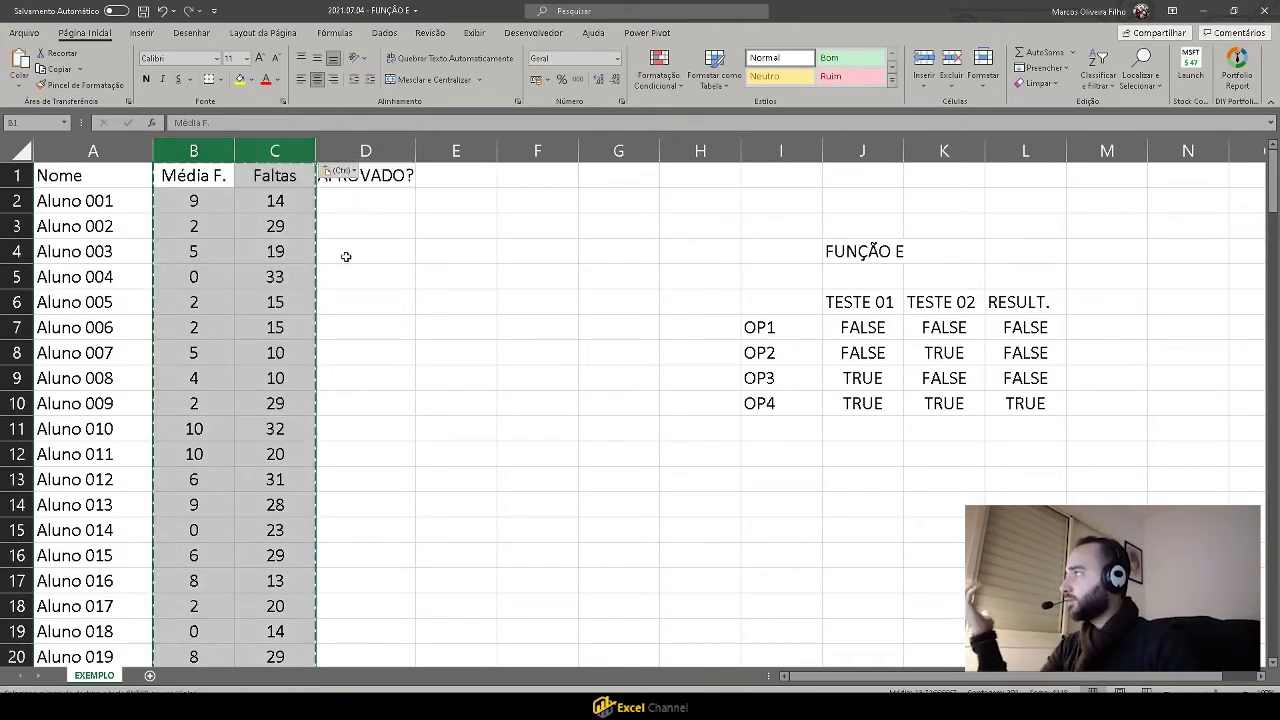
pyautogui.click(360, 226)
pyautogui.press('Escape')
# Enter =E(B2>7;C2<35) in D2 and fill it down the APROVADO? column for all students.
pyautogui.click(372, 201)
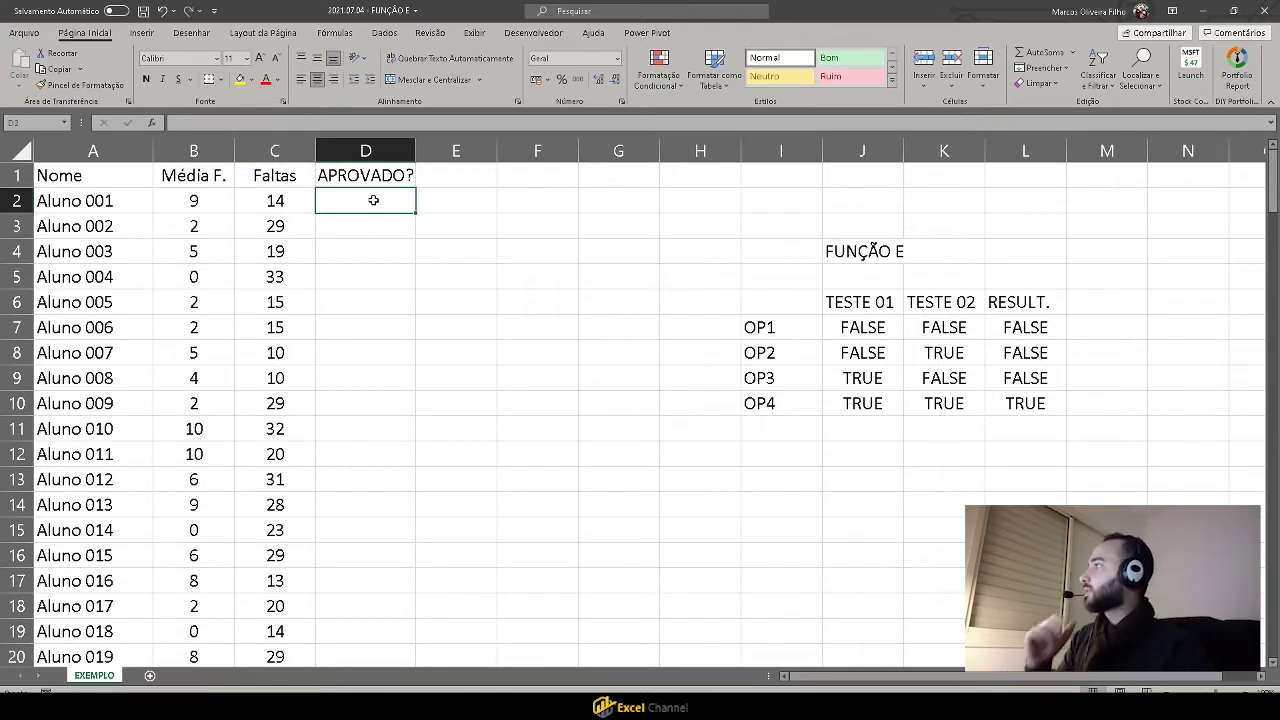
pyautogui.write('=E(')
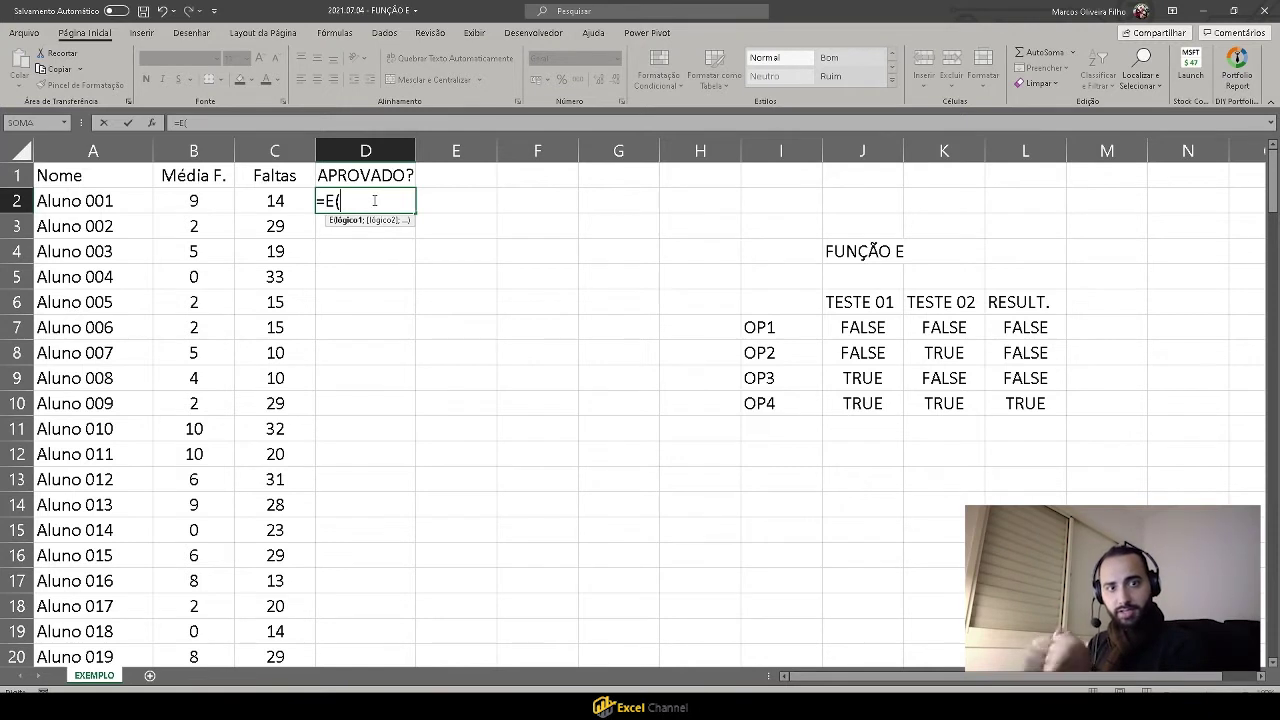
pyautogui.click(200, 202)
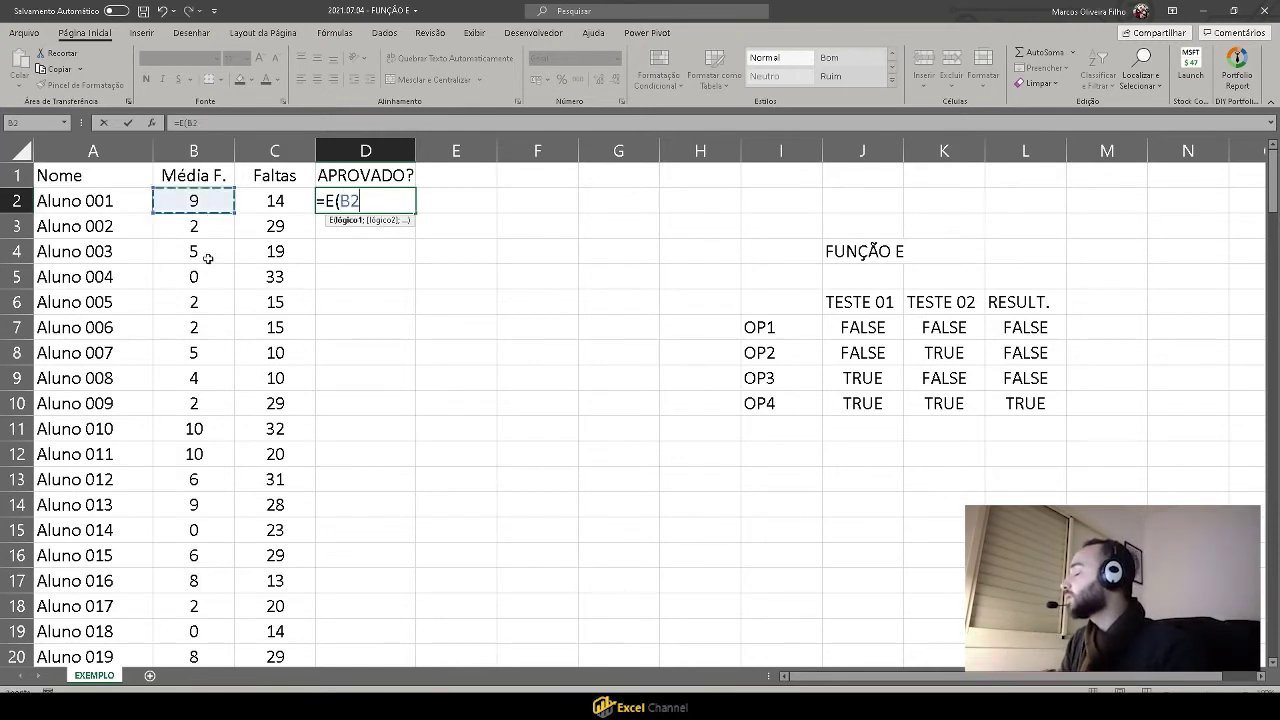
pyautogui.write('>7')
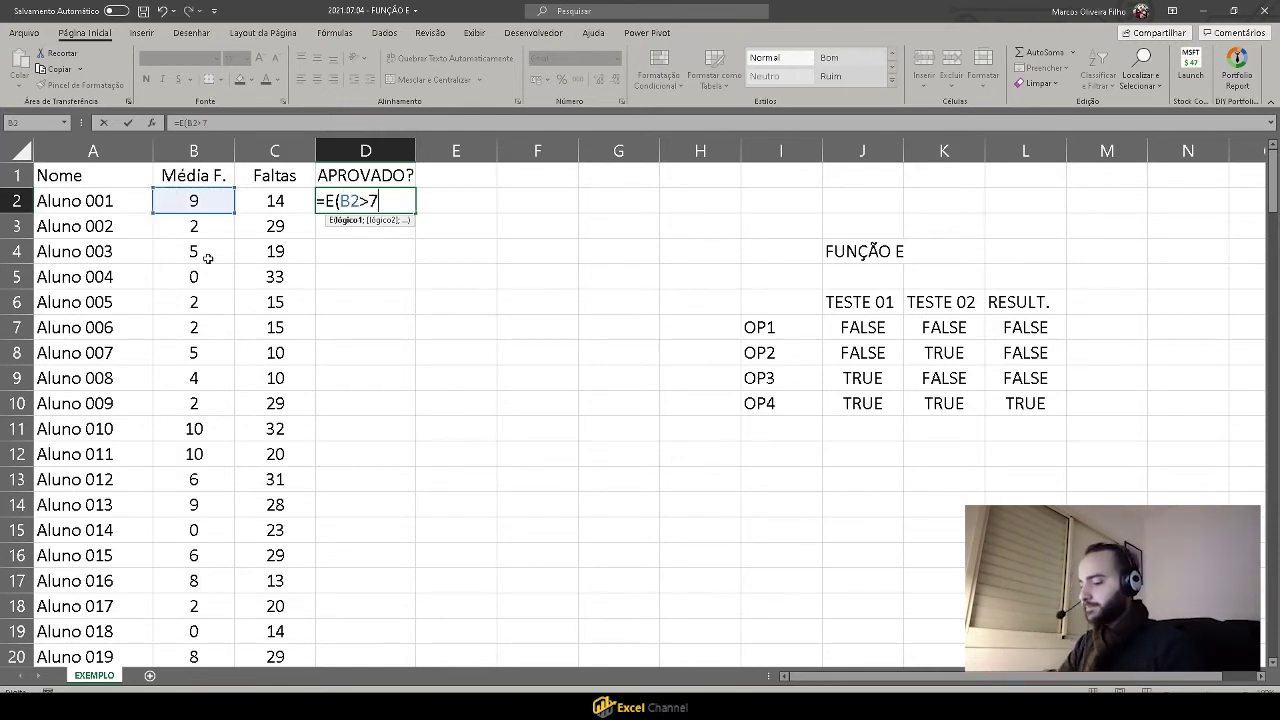
pyautogui.write(';')
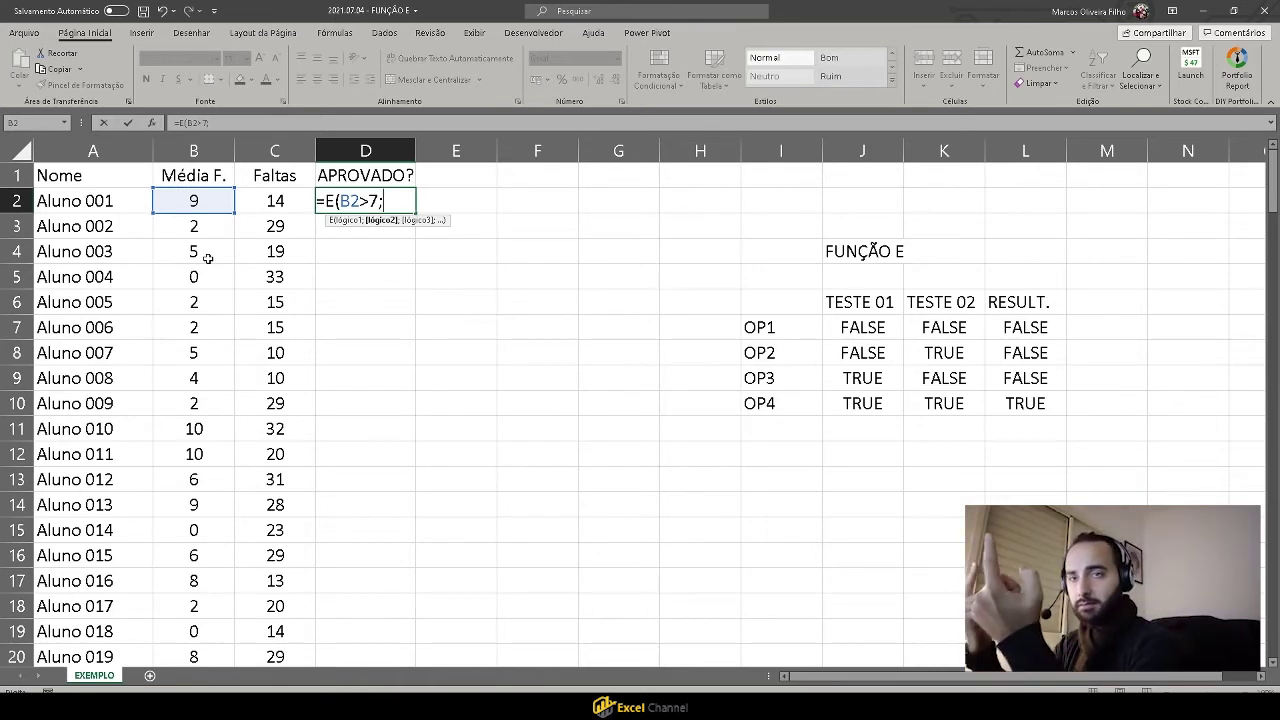
pyautogui.click(284, 200)
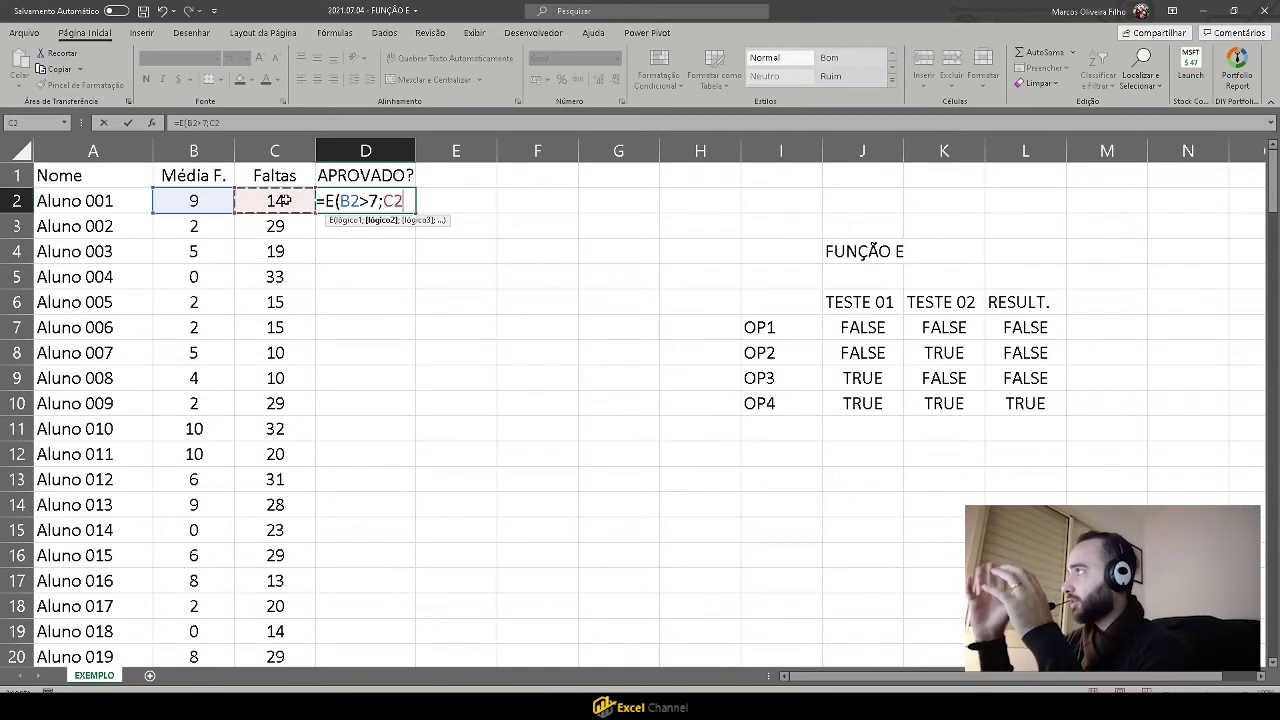
pyautogui.write('<35')
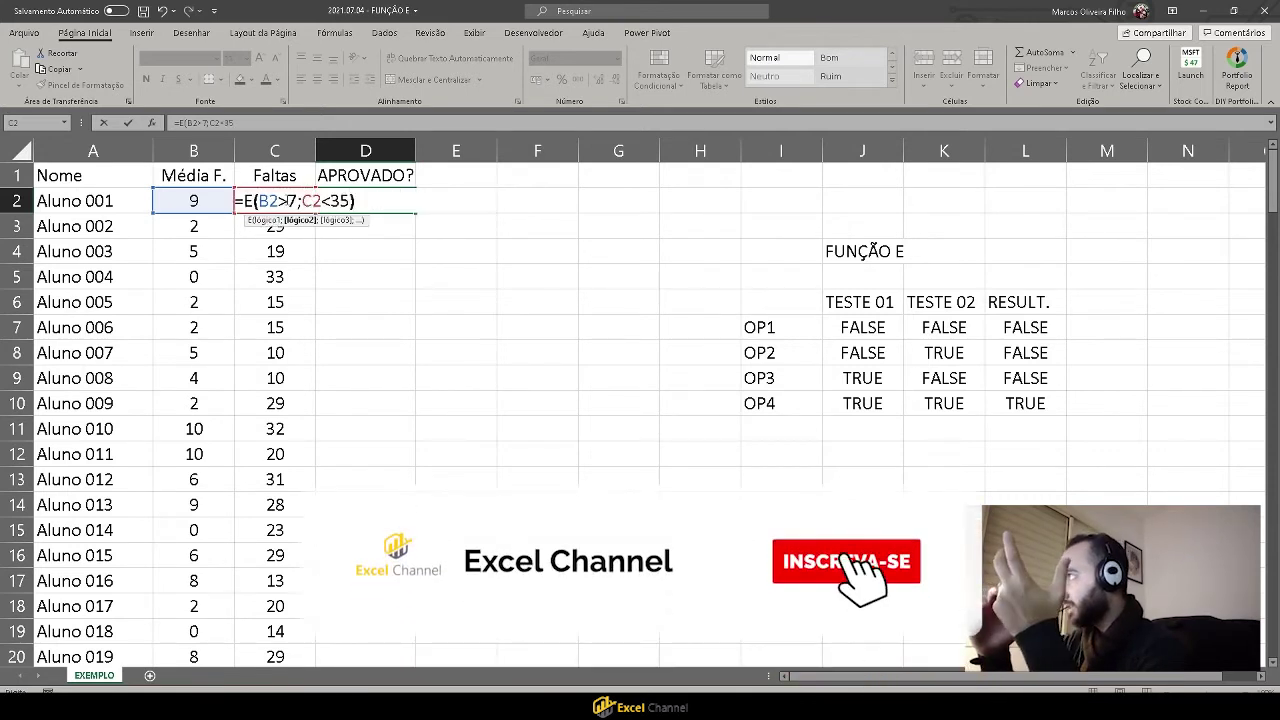
pyautogui.press('Return')
pyautogui.click(400, 200)
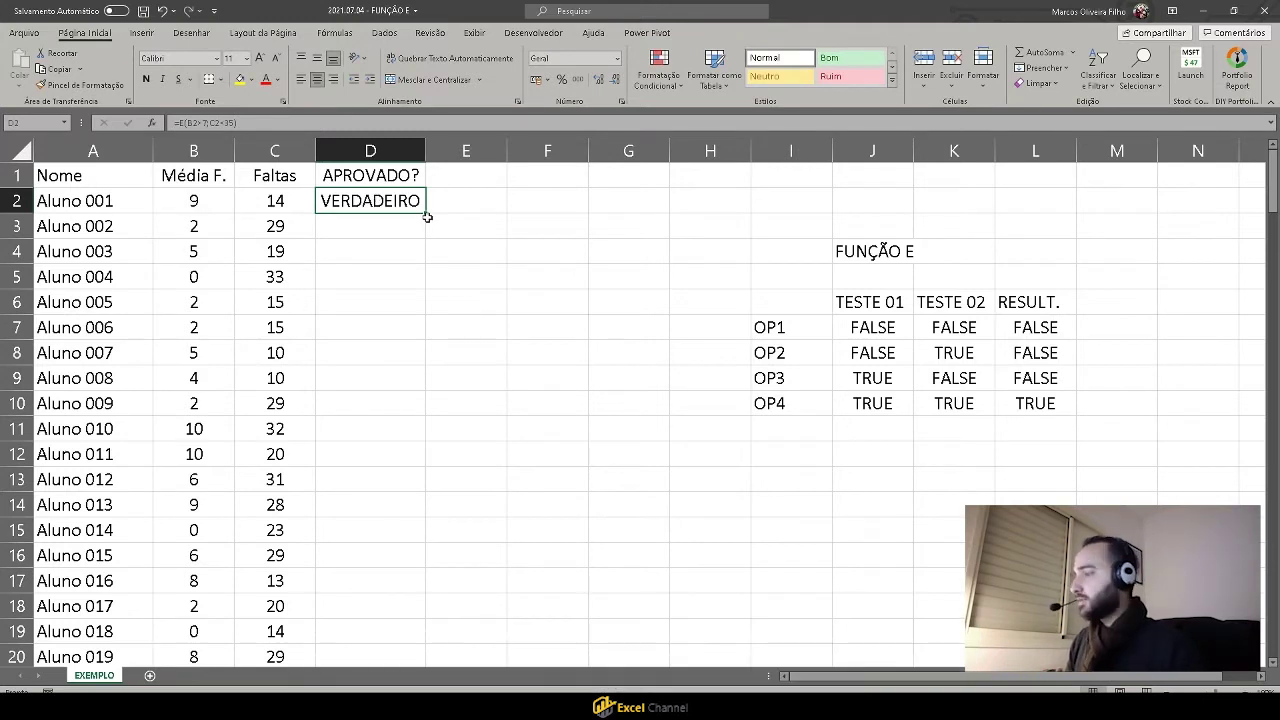
pyautogui.doubleClick(426, 216)
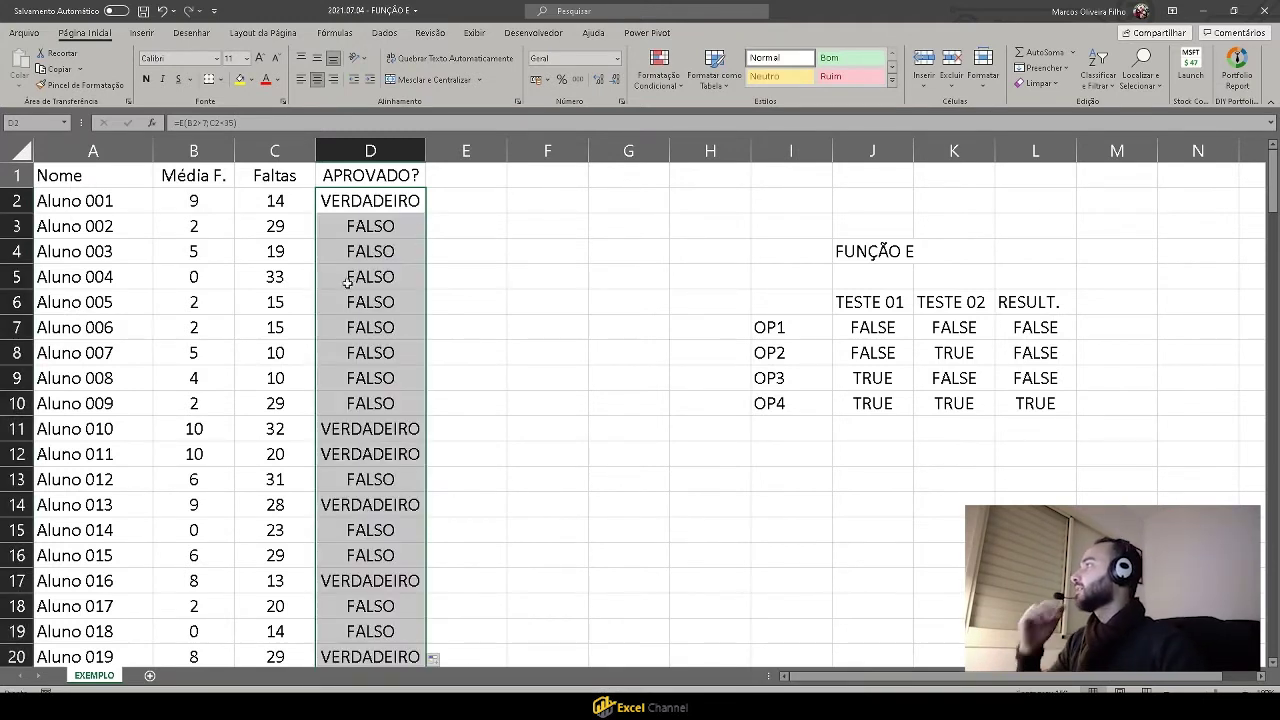
# Check Aluno 002's average, absences and approval result against the OP2 row of the FUNÇÃO E truth table.
pyautogui.click(366, 228)
pyautogui.moveTo(223, 232); pyautogui.dragTo(277, 232)
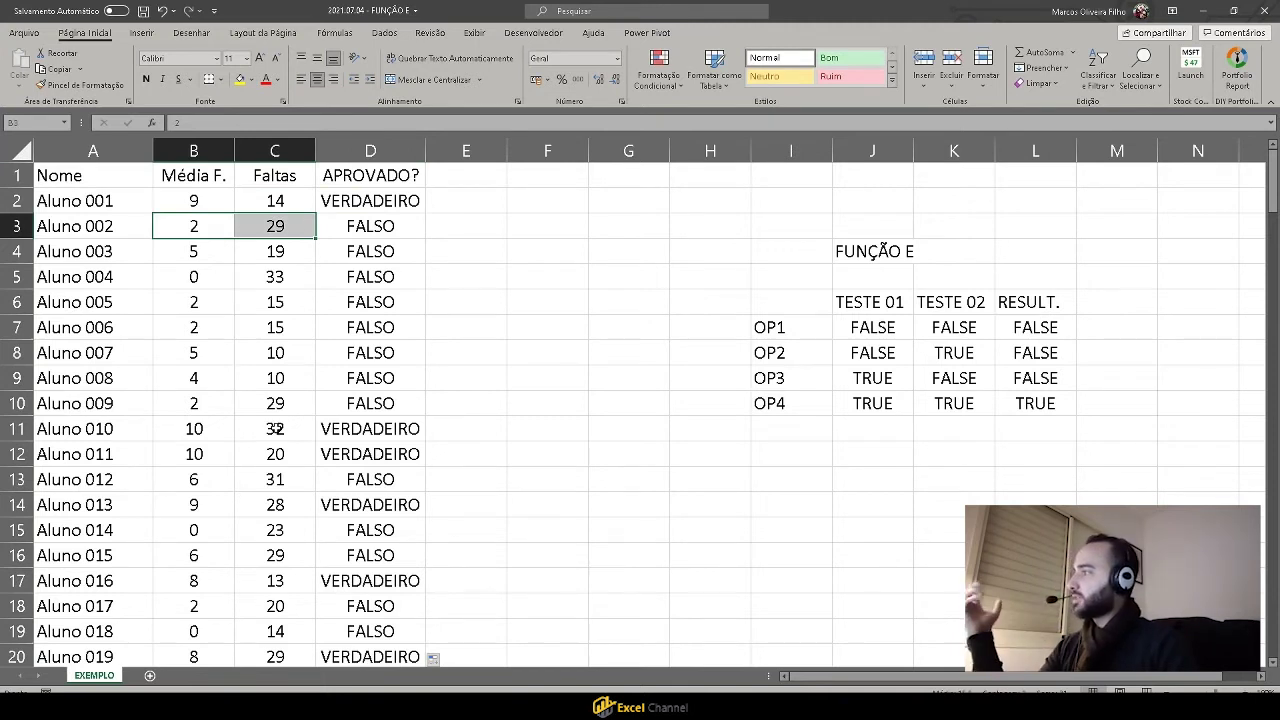
pyautogui.click(196, 226)
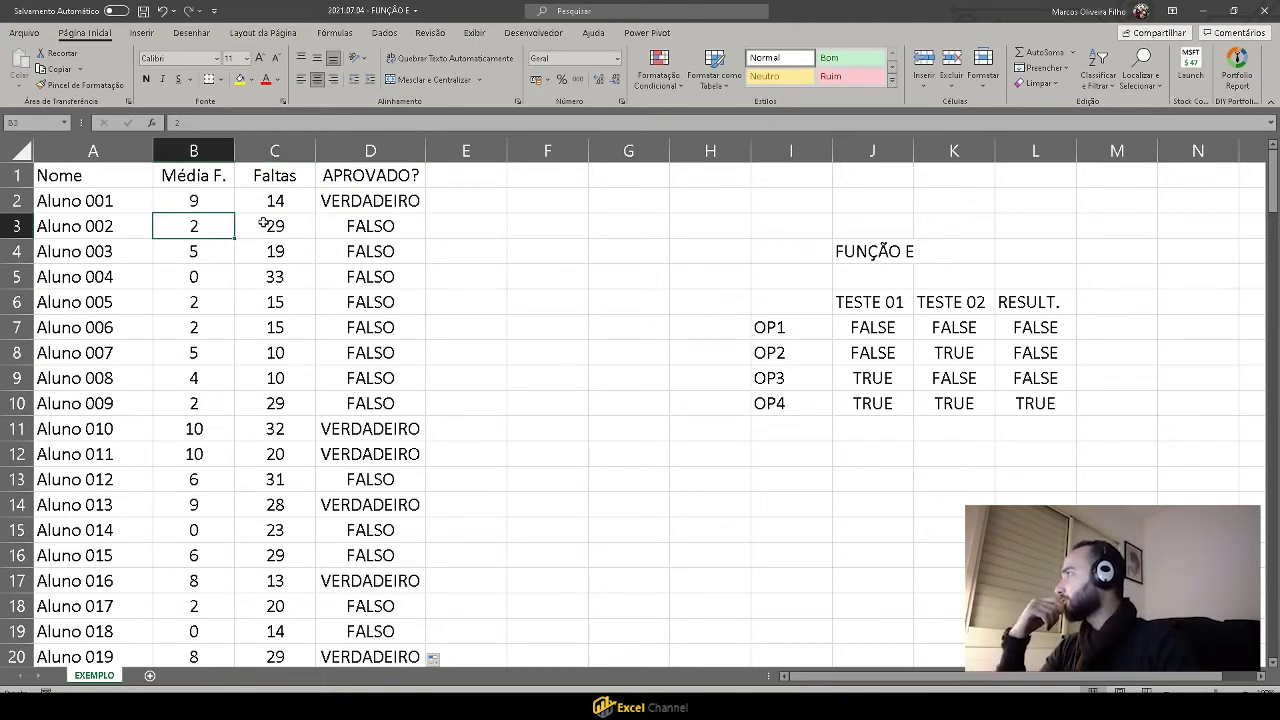
pyautogui.click(263, 223)
pyautogui.click(180, 214)
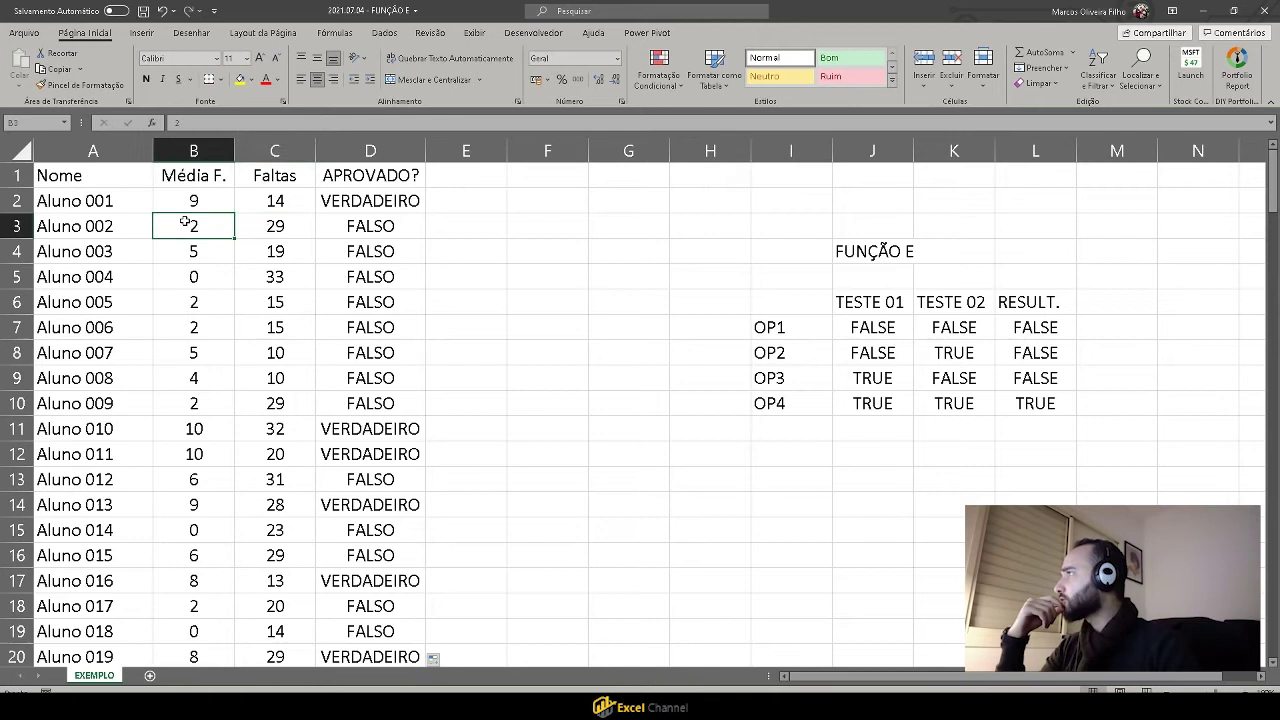
pyautogui.click(304, 222)
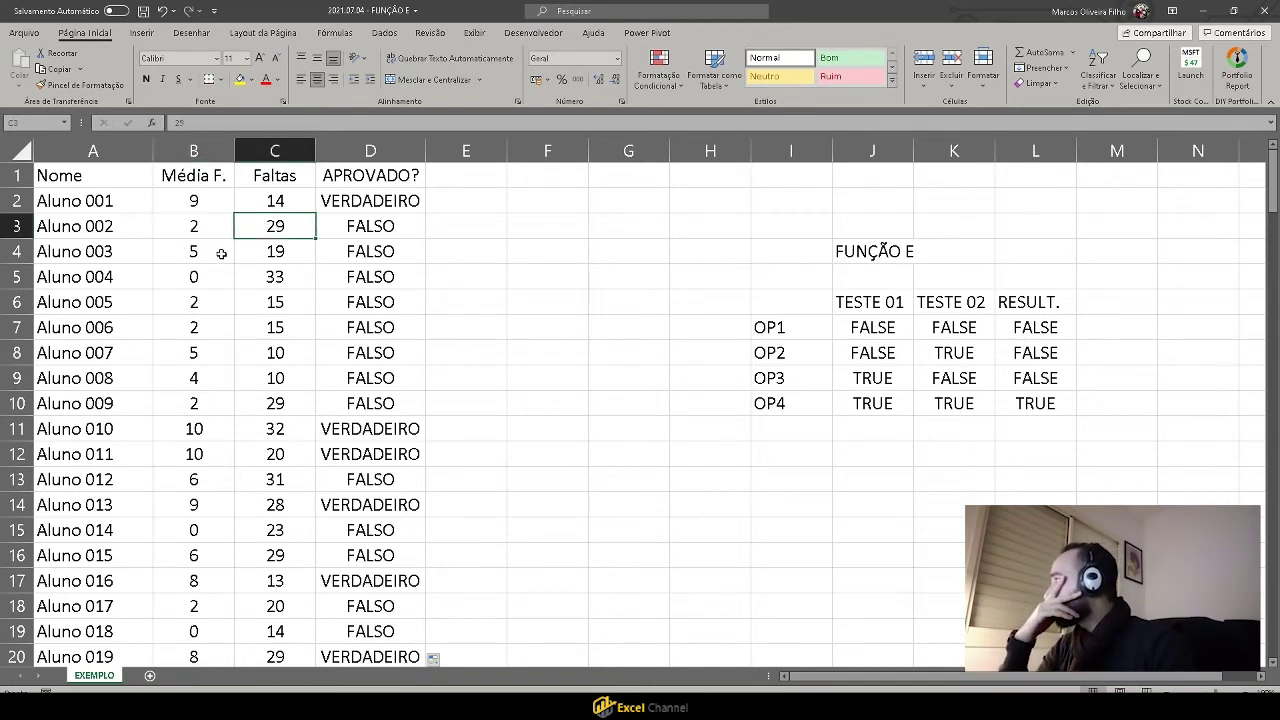
pyautogui.click(340, 229)
pyautogui.click(304, 230)
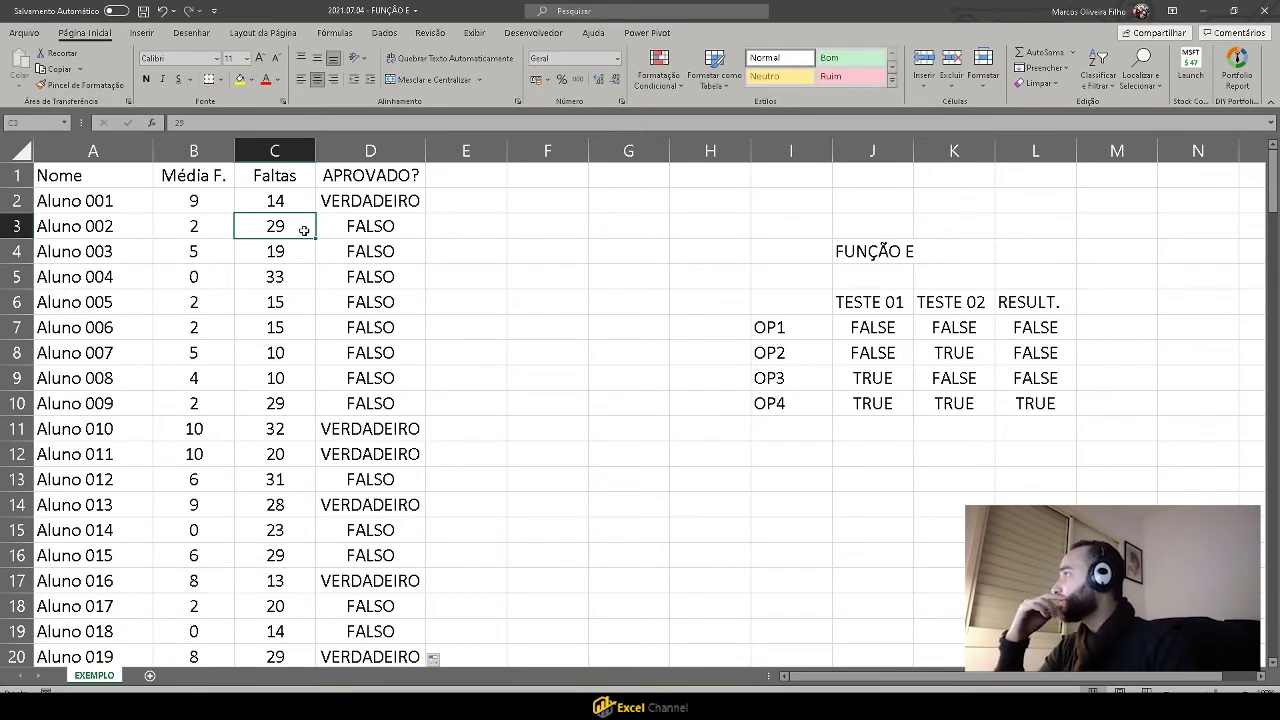
pyautogui.click(332, 172)
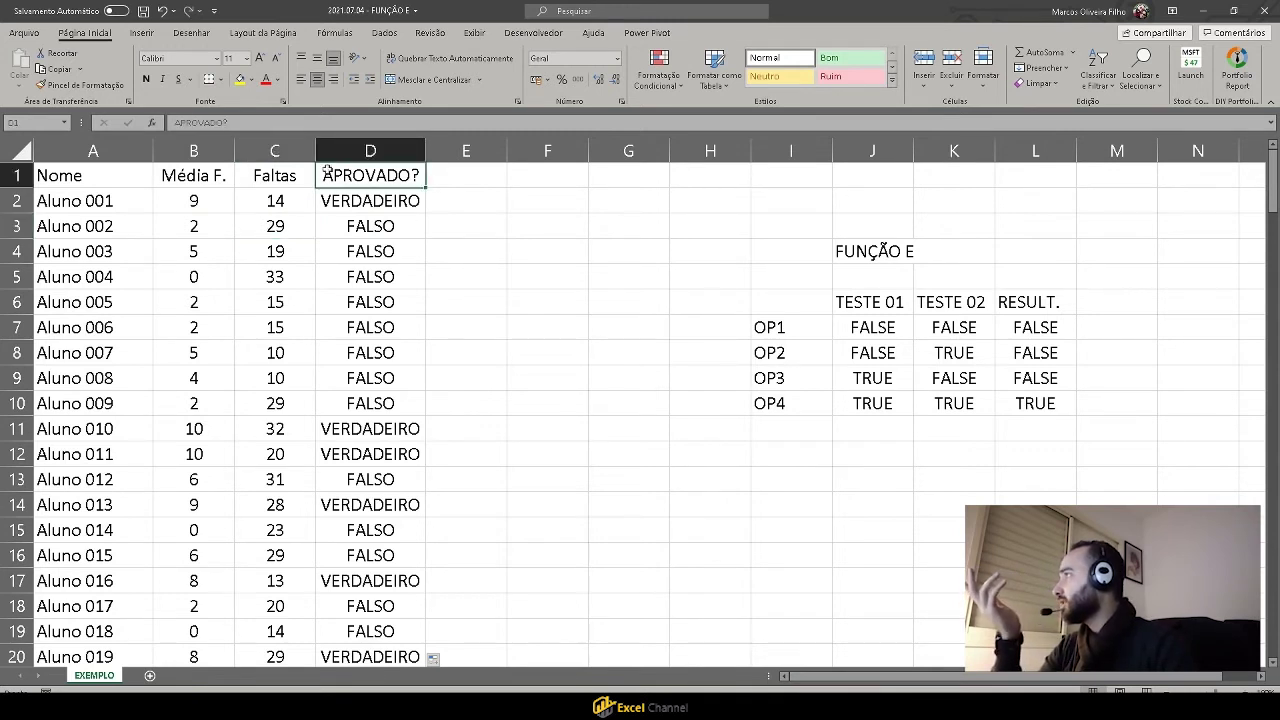
pyautogui.click(300, 176)
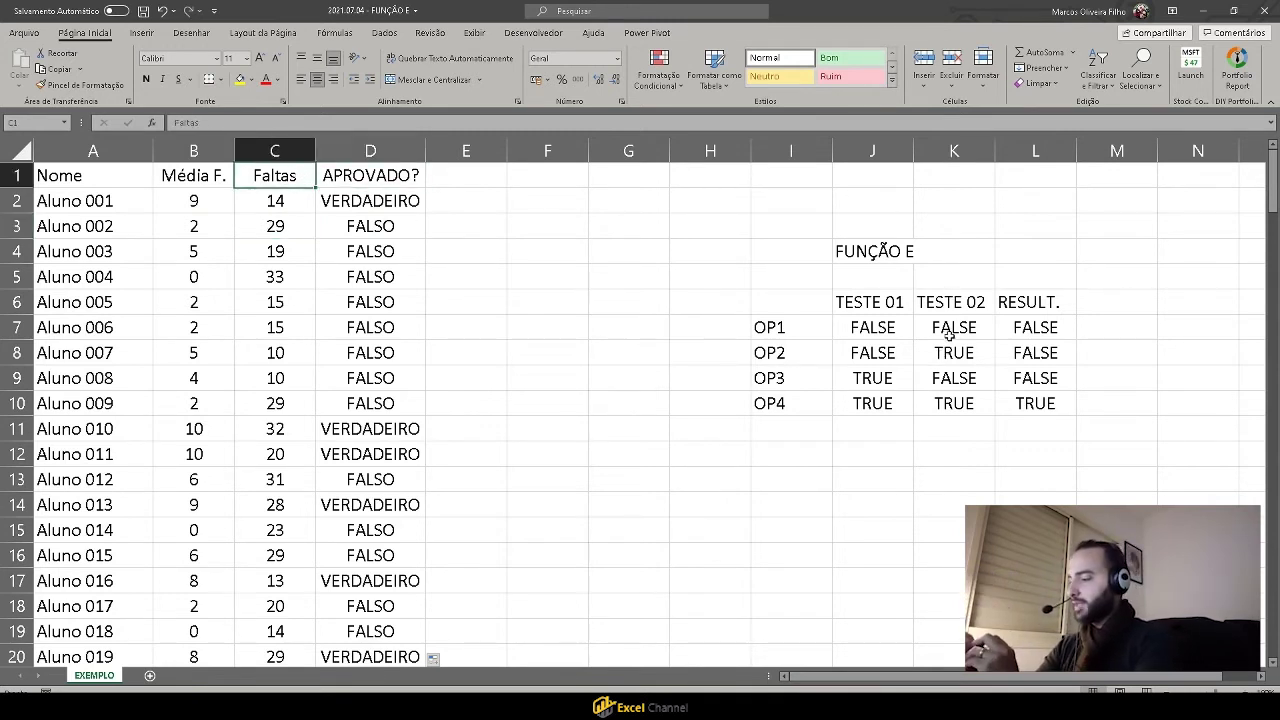
pyautogui.moveTo(783, 357); pyautogui.dragTo(1012, 354)
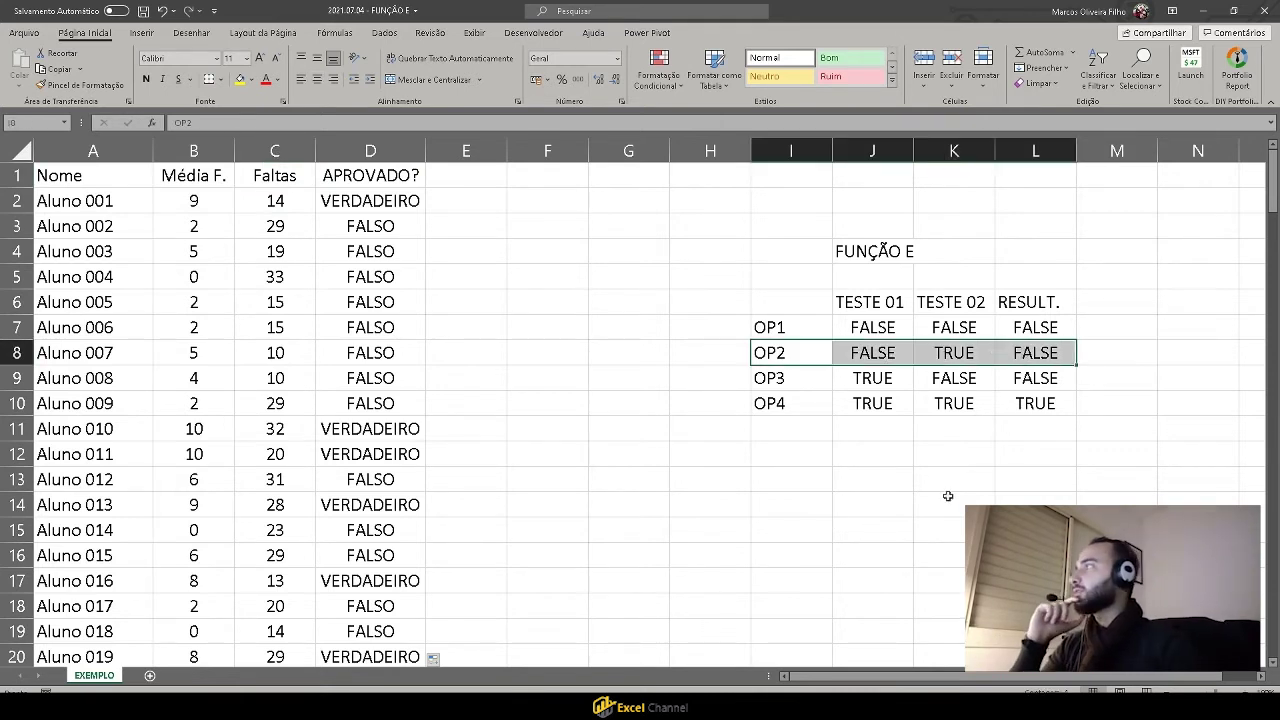
# Replace the TESTE 02 header in K6 of the truth table with FALTAS <35.
pyautogui.click(954, 304)
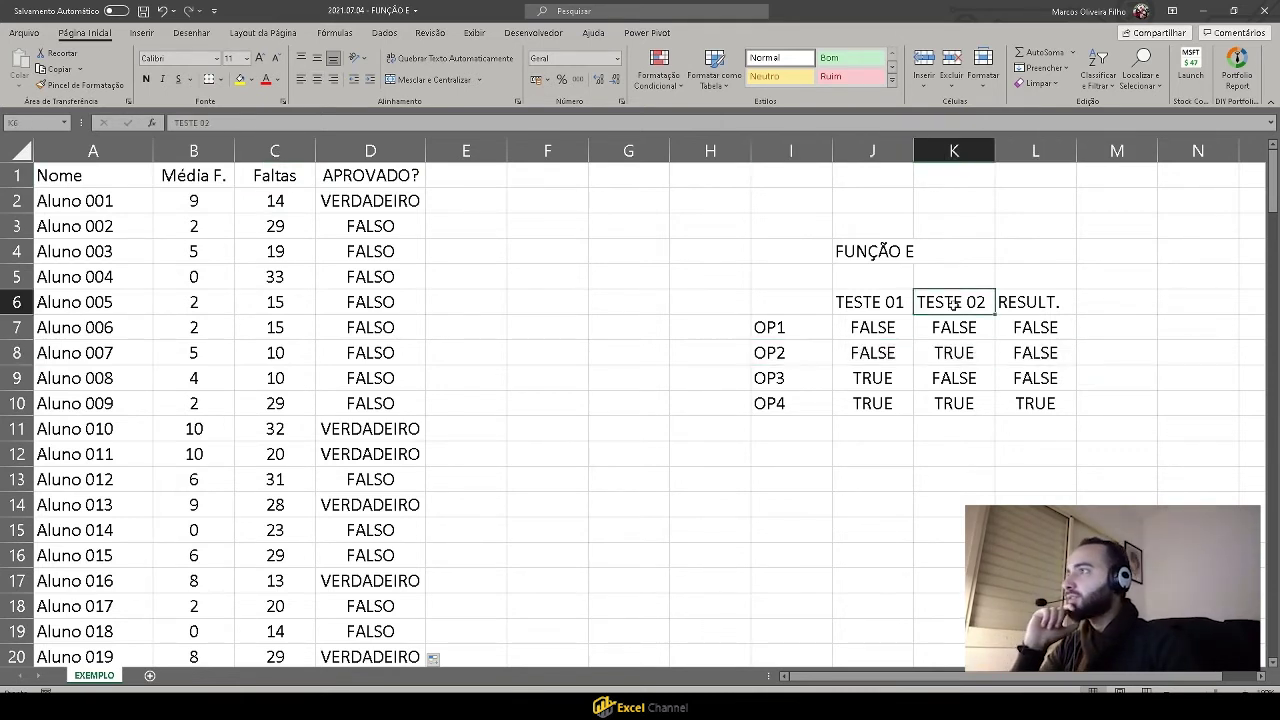
pyautogui.write('FALSE')
pyautogui.press('BackSpace')
pyautogui.press('BackSpace')
pyautogui.write('TAS')
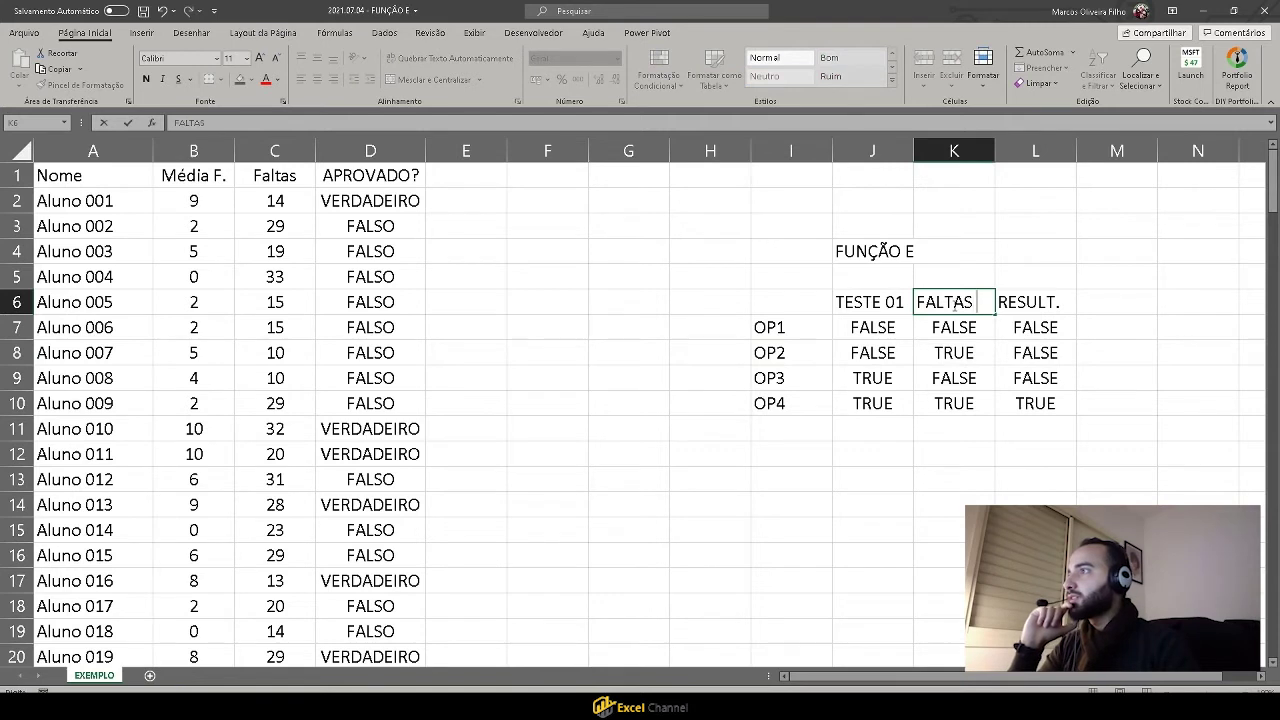
pyautogui.write(' <35')
pyautogui.press('BackSpace')
pyautogui.press('Return')
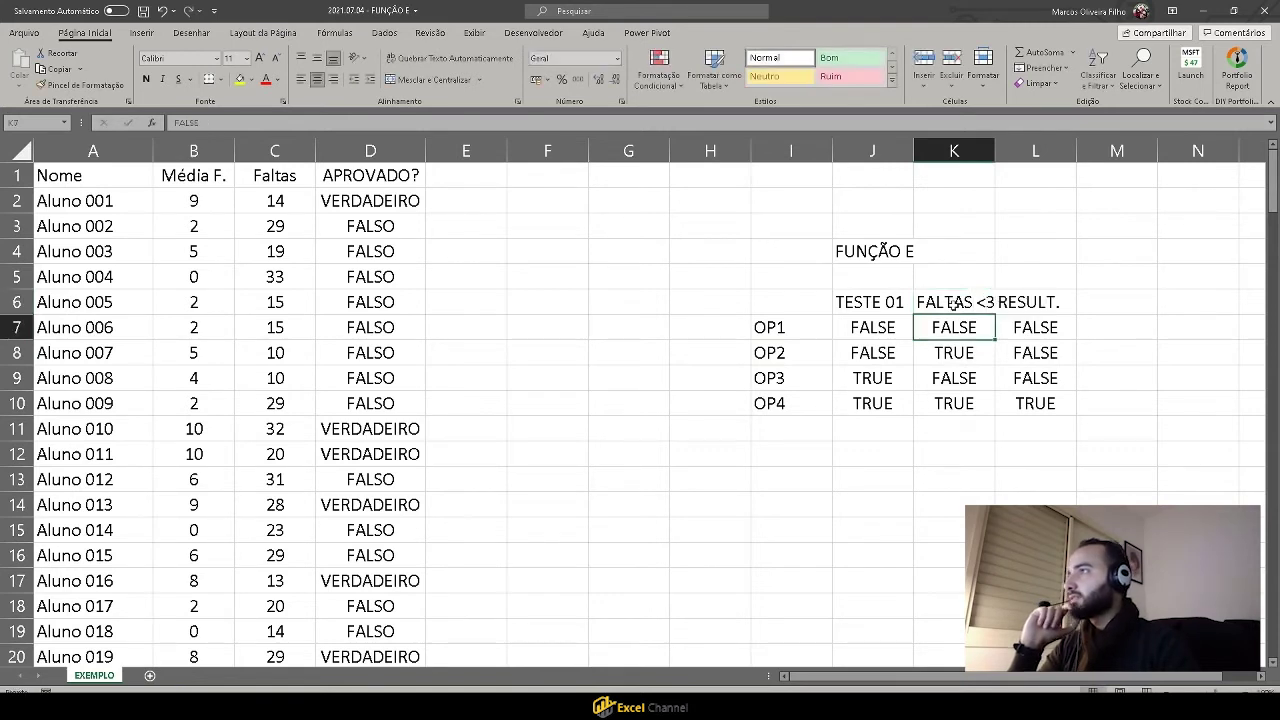
# Replace the TESTE 01 header in J6 with MÉDIA f. >7 and fit columns J and K to their contents.
pyautogui.press('Up')
pyautogui.press('Left')
pyautogui.write('MÉDIA')
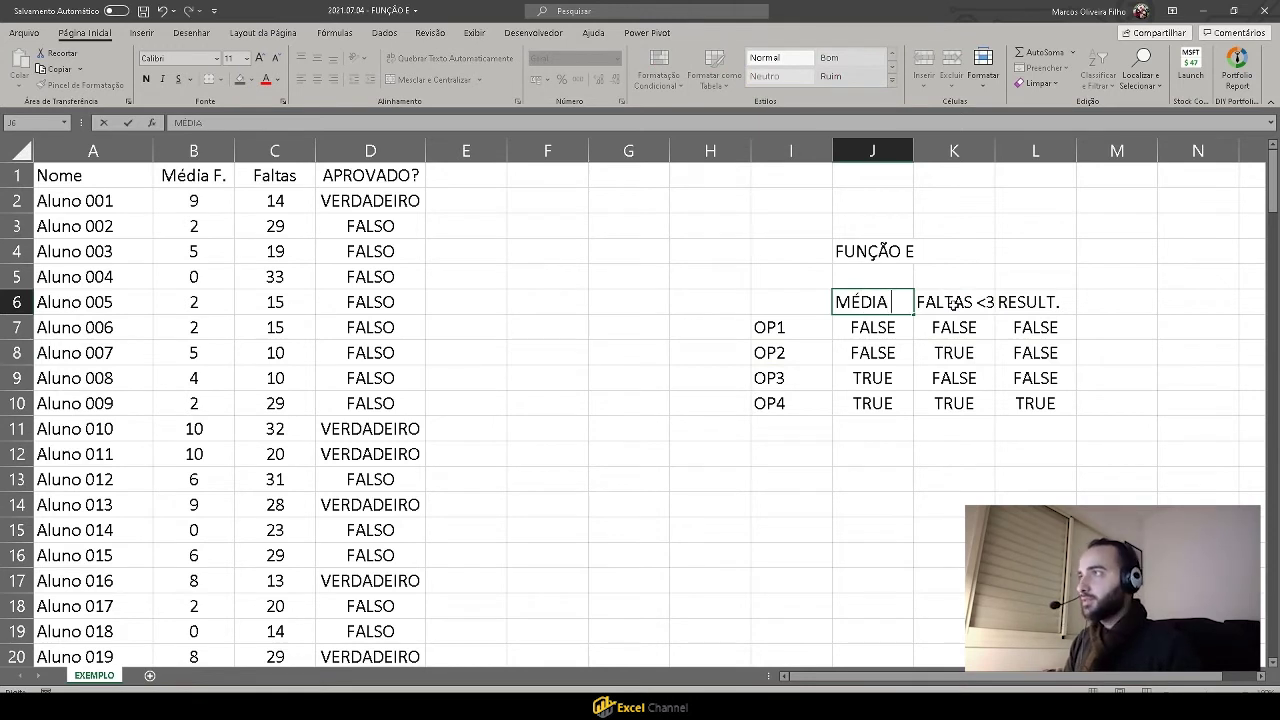
pyautogui.write(' f. >7')
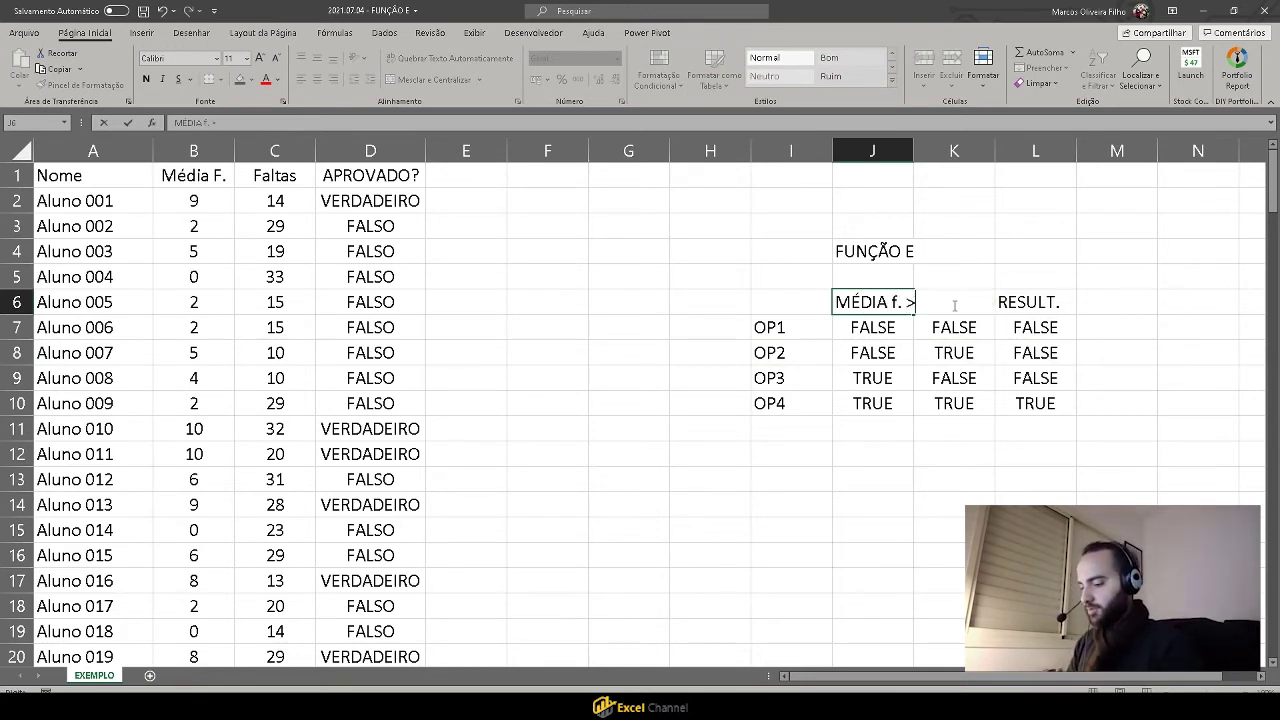
pyautogui.press('Return')
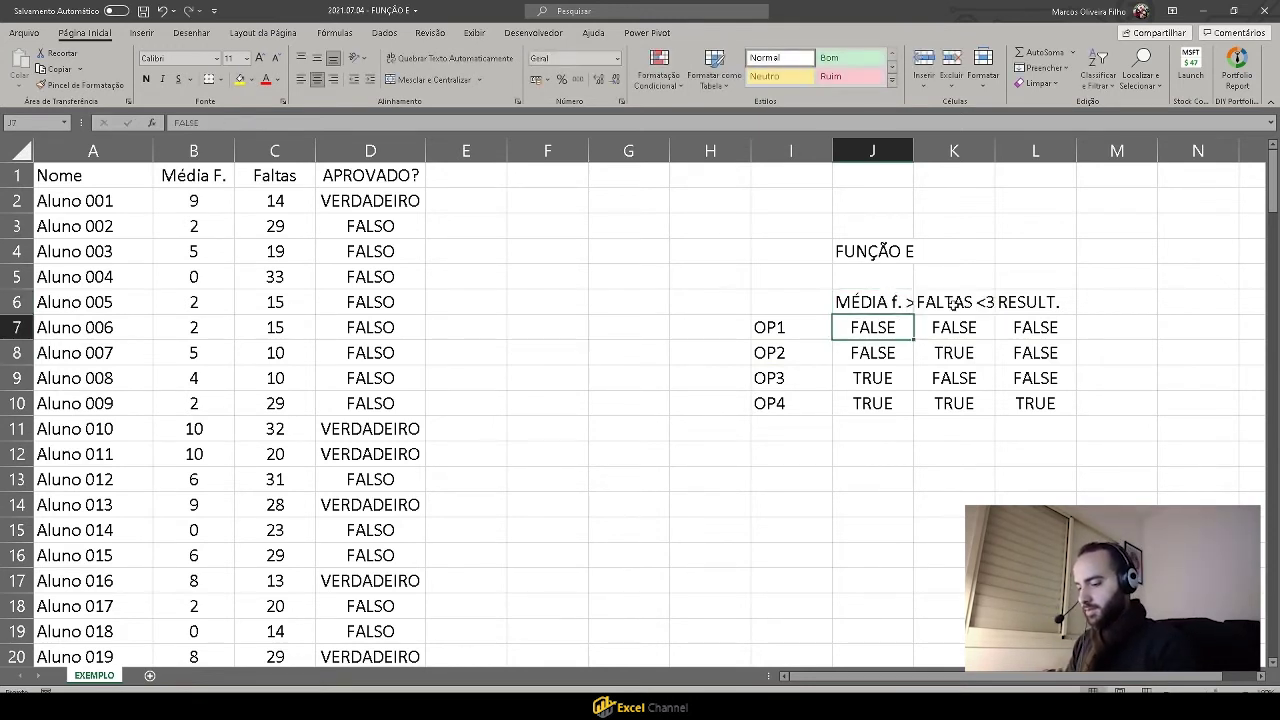
pyautogui.doubleClick(913, 150)
pyautogui.doubleClick(1010, 150)
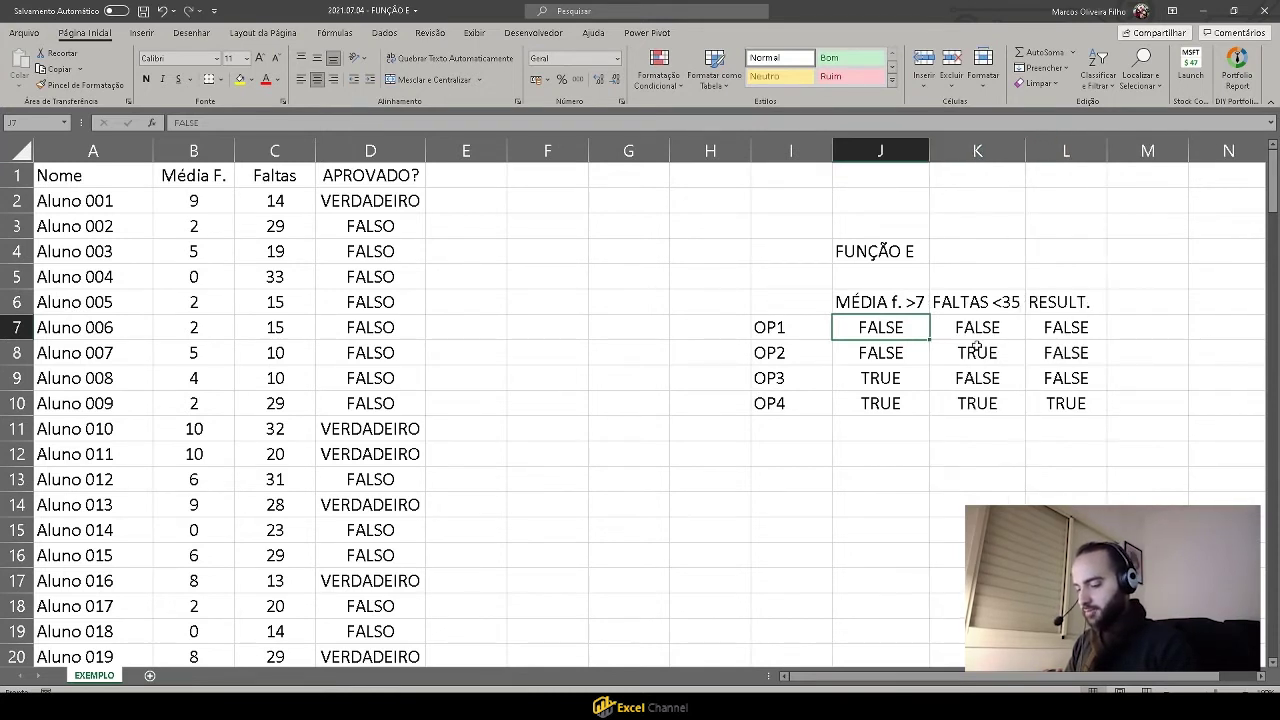
# Add a space before the number in both test headers so they read MÉDIA f. > 7 and FALTAS < 35.
pyautogui.doubleClick(920, 305)
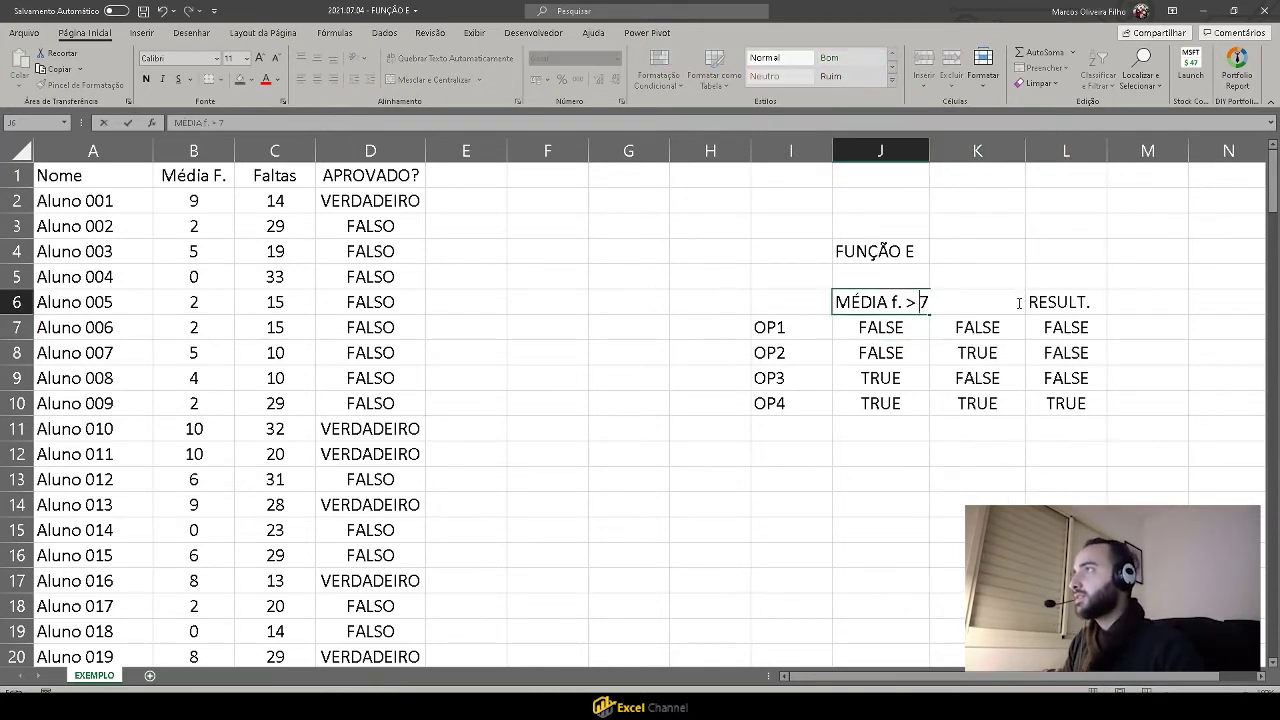
pyautogui.click(1000, 374)
pyautogui.doubleClick(1004, 302)
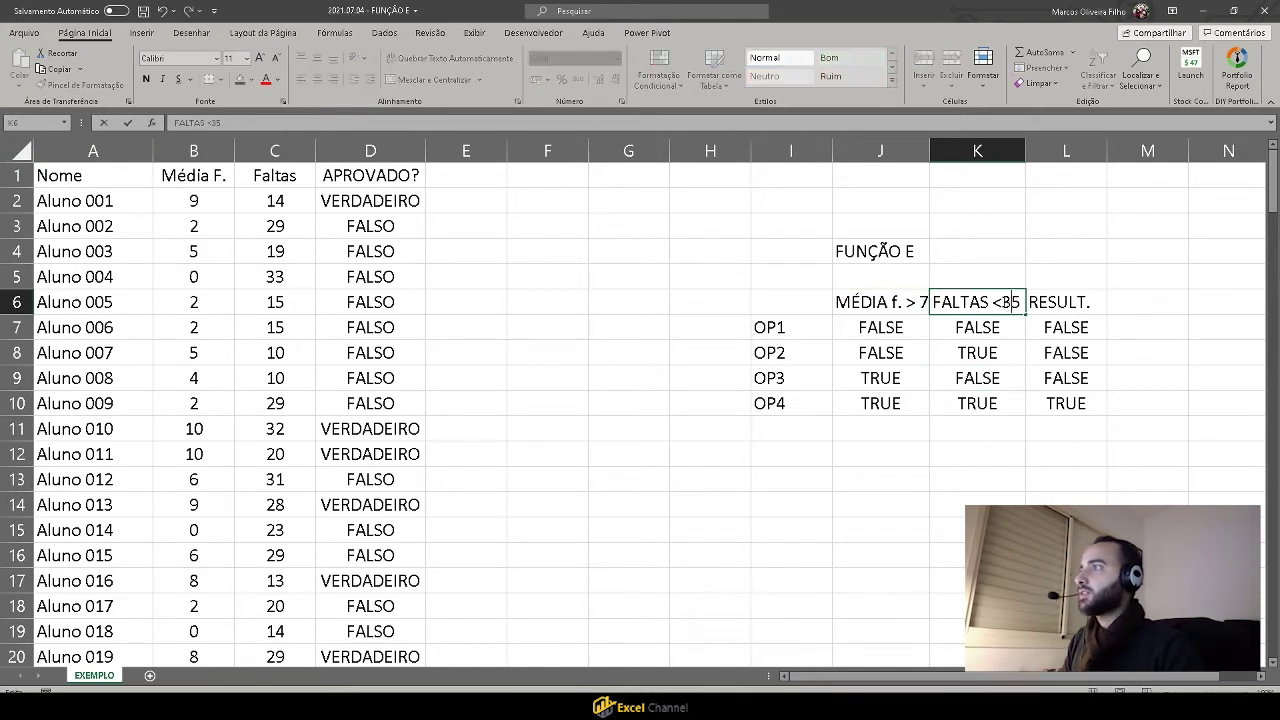
pyautogui.click(1013, 350)
pyautogui.click(980, 405)
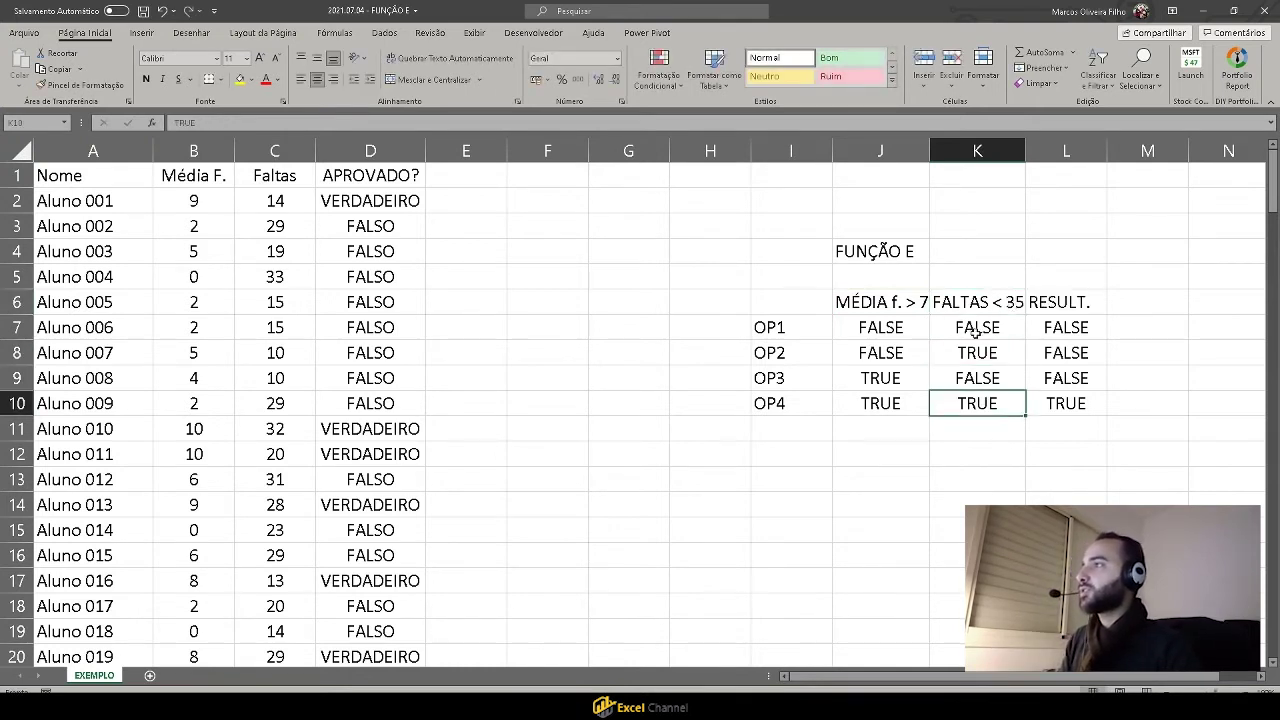
# Examine the OP2 row of the truth table, comparing its average test, absences test and result.
pyautogui.moveTo(776, 354); pyautogui.dragTo(1057, 357)
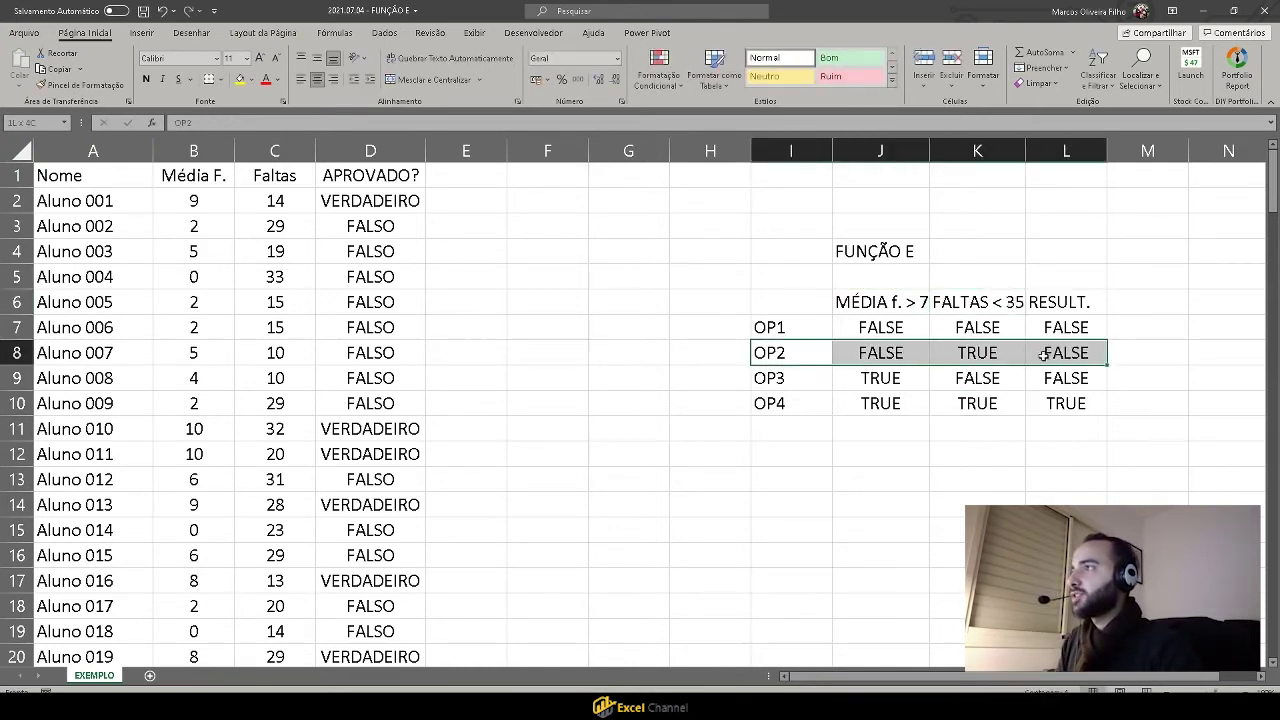
pyautogui.click(983, 355)
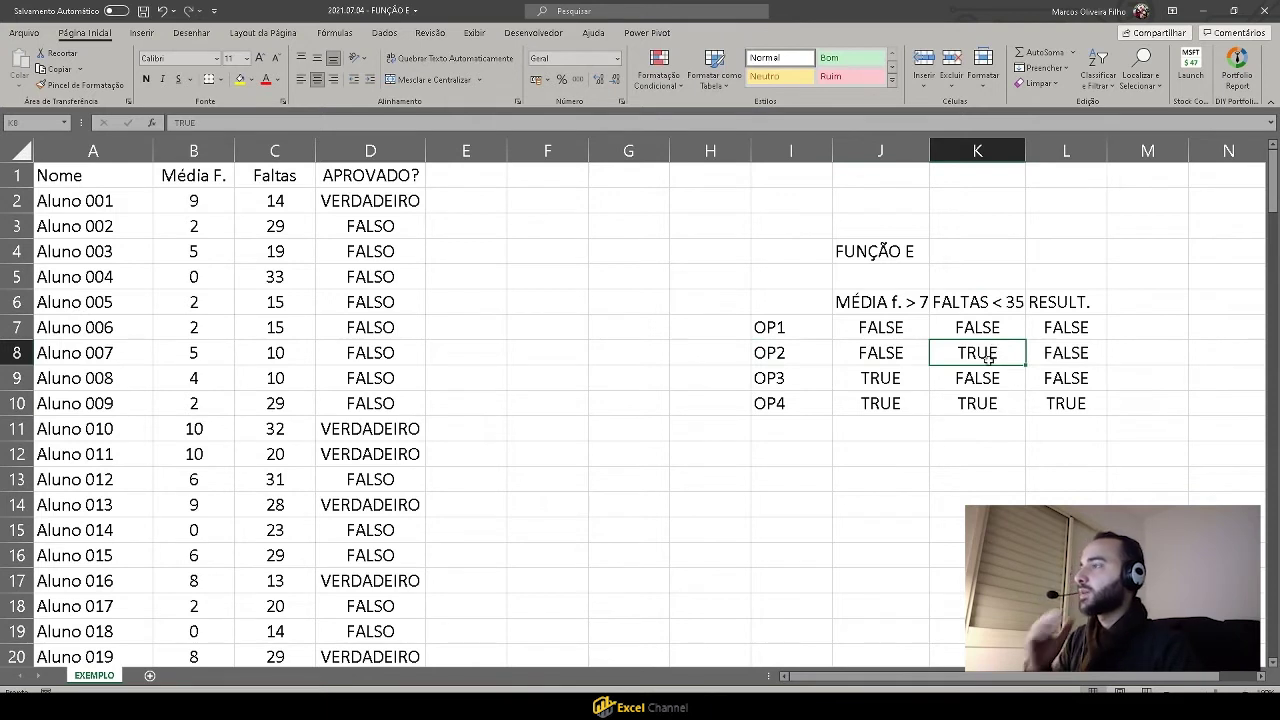
pyautogui.click(885, 352)
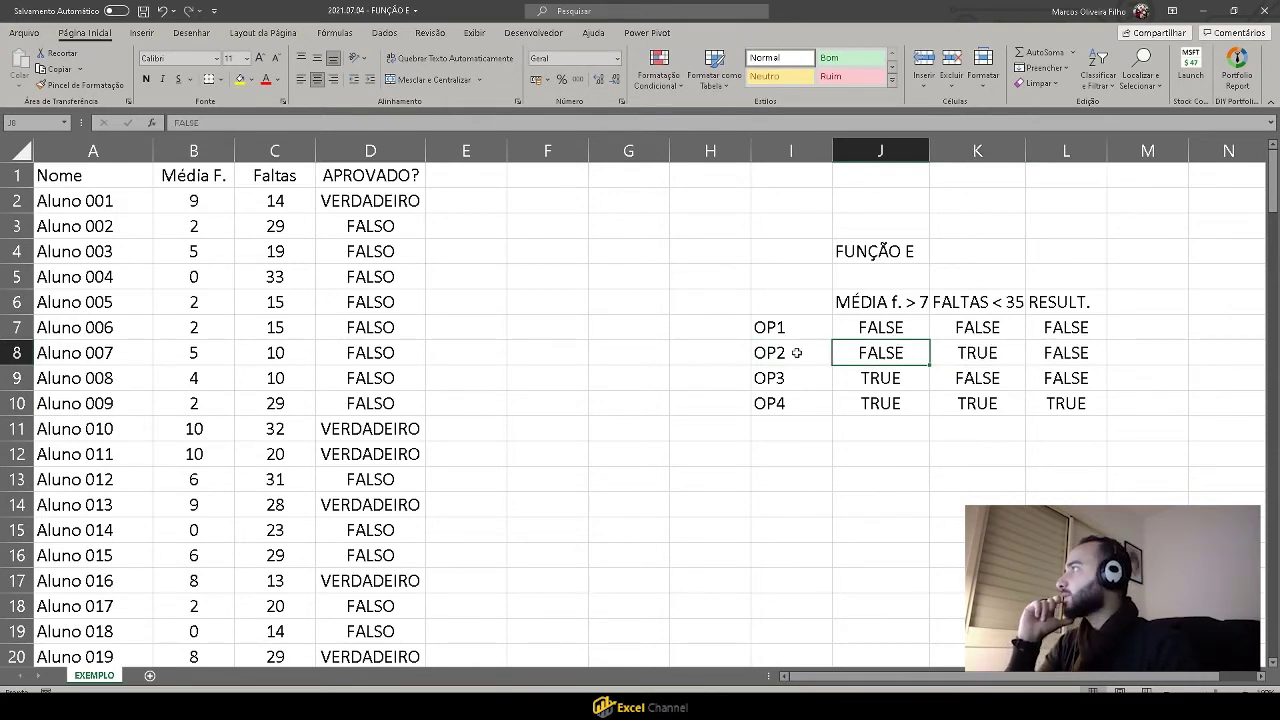
pyautogui.click(1087, 354)
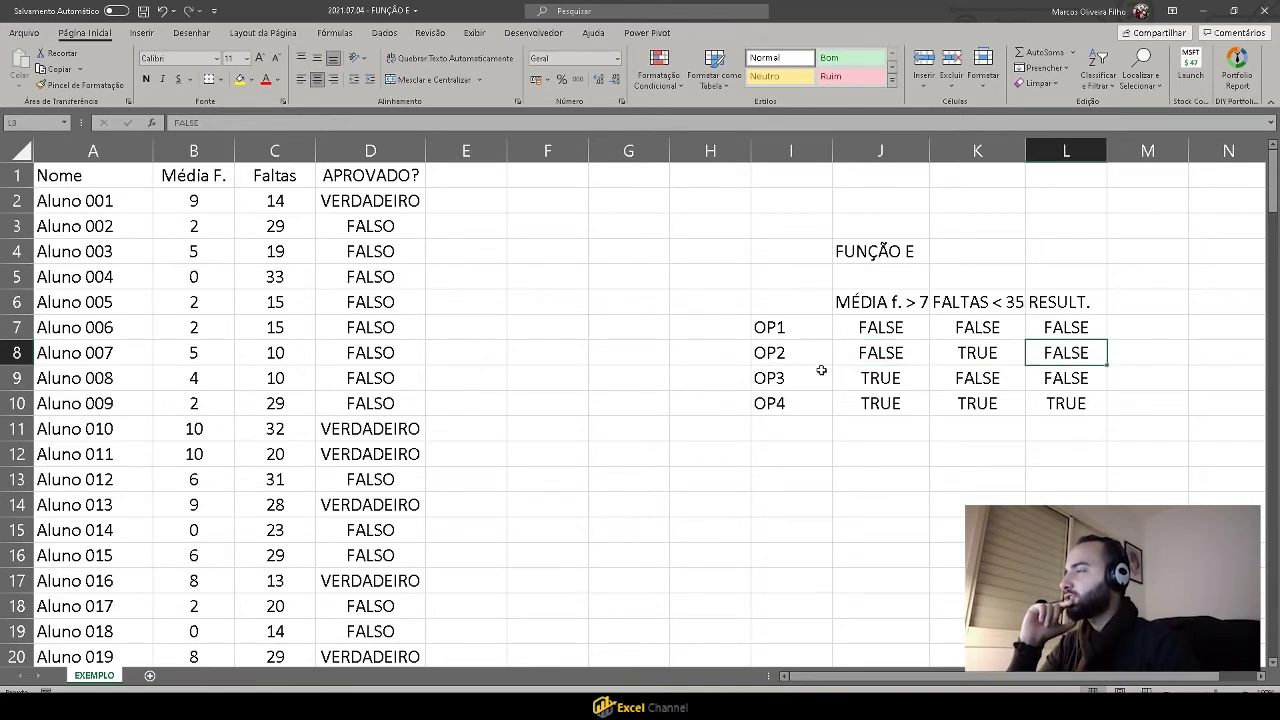
# Compare Aluno 010's average, absences and approval result in row 11 with the OP4 row of the truth table.
pyautogui.moveTo(186, 440); pyautogui.dragTo(305, 431)
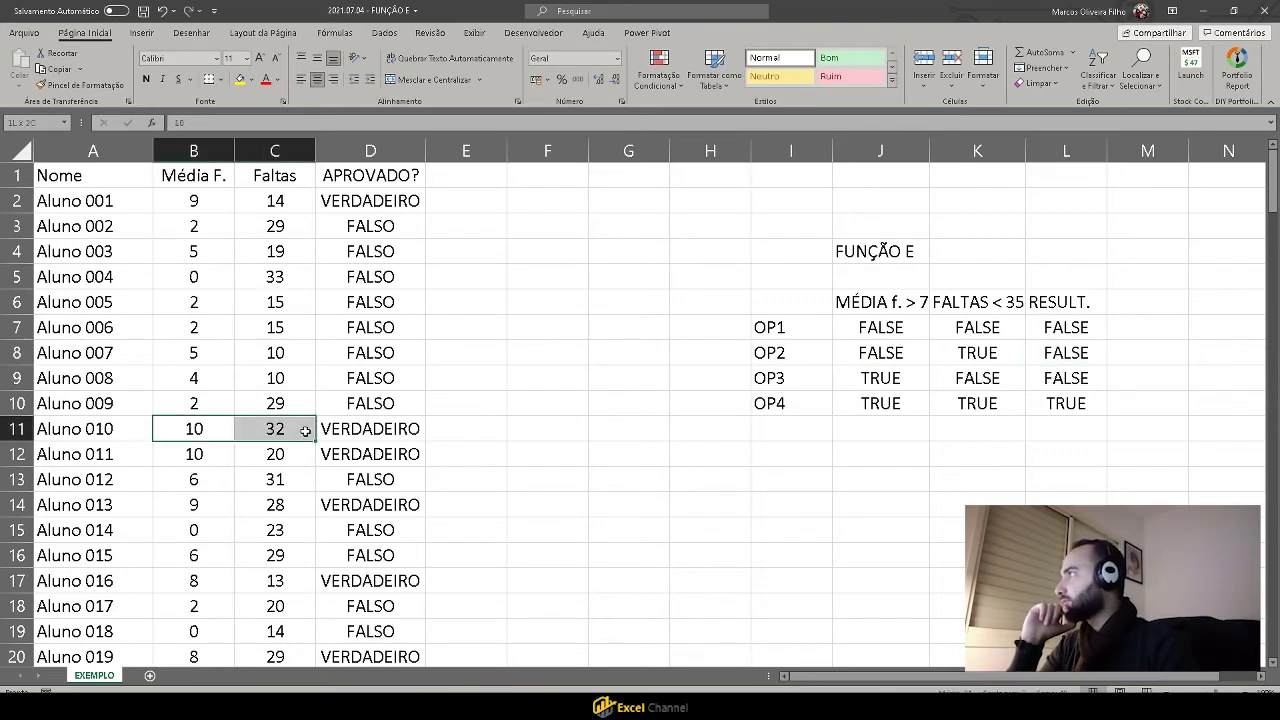
pyautogui.click(895, 404)
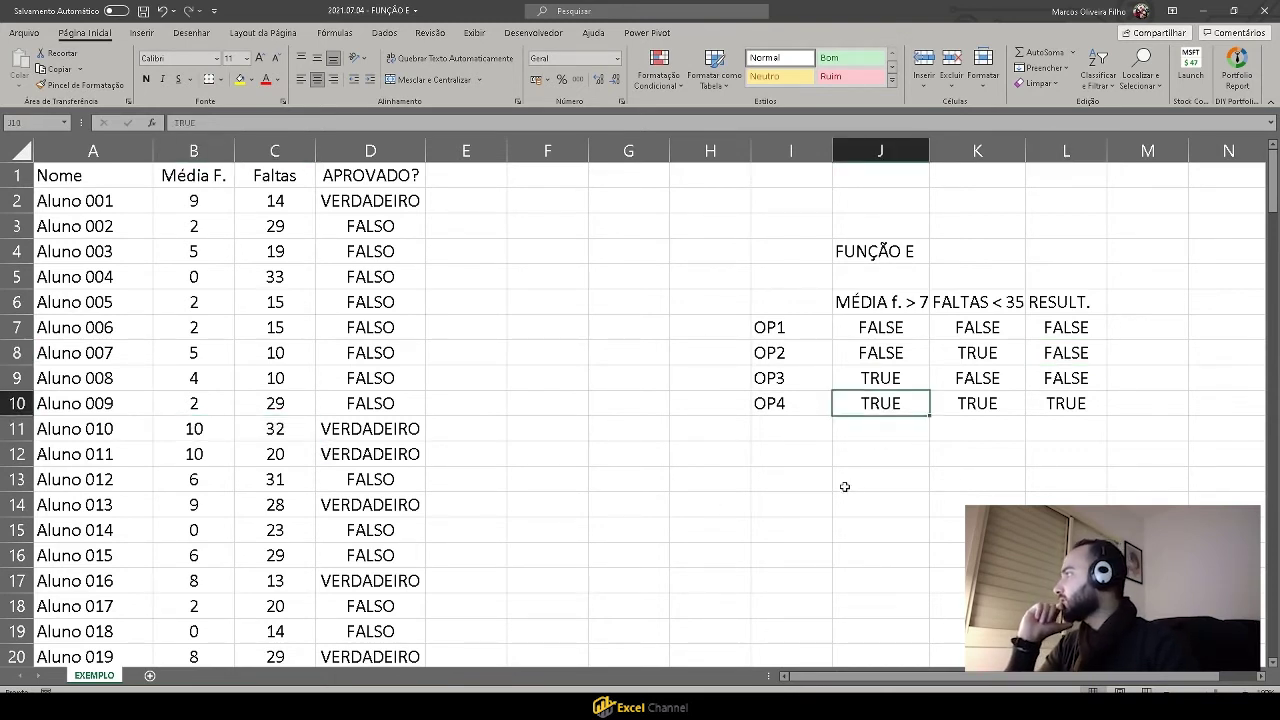
pyautogui.click(1000, 403)
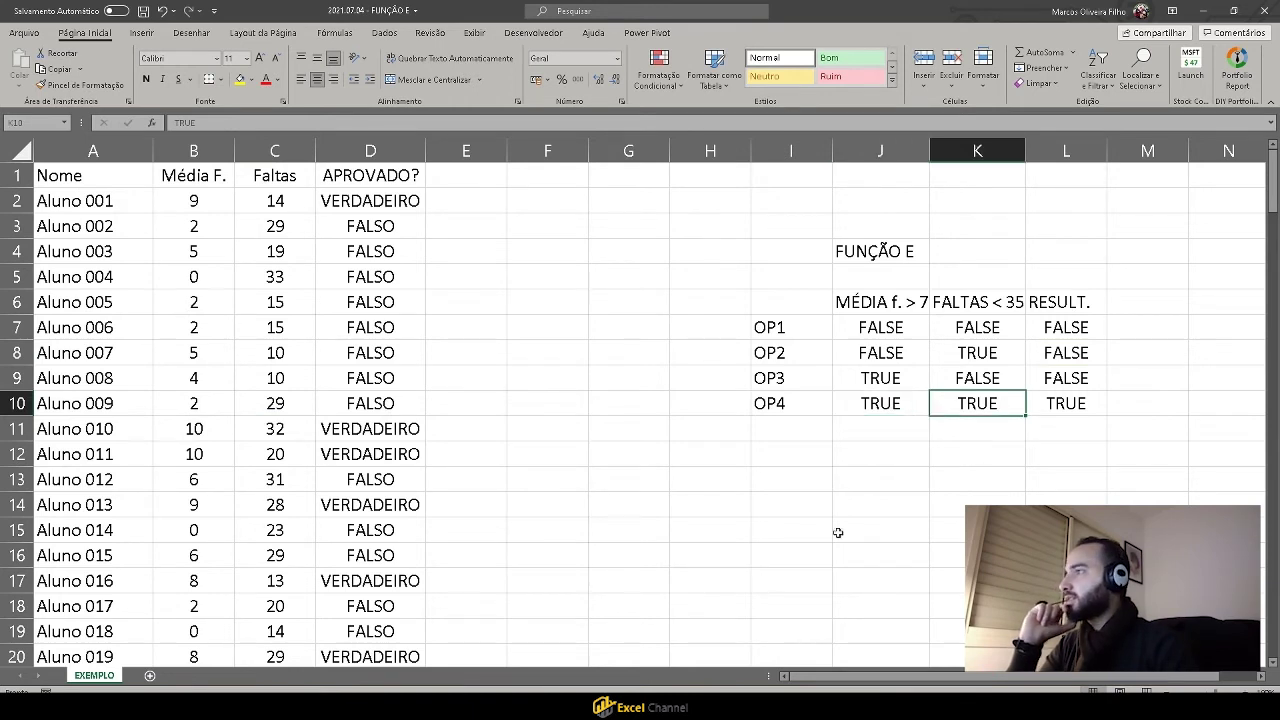
pyautogui.click(339, 431)
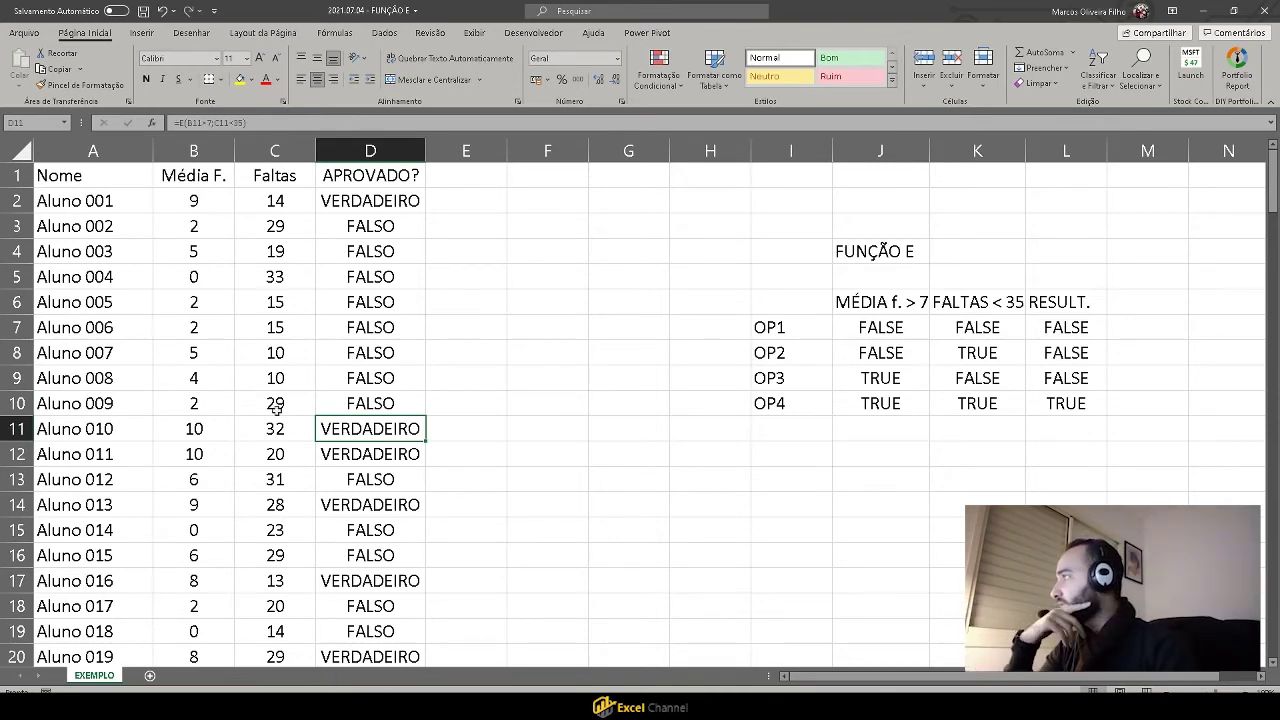
# Examine Aluno 035's average and absences in row 36 and compare them with the OP3 row of the truth table.
pyautogui.scroll(-1, 288, 515)
pyautogui.scroll(-6, 288, 515)
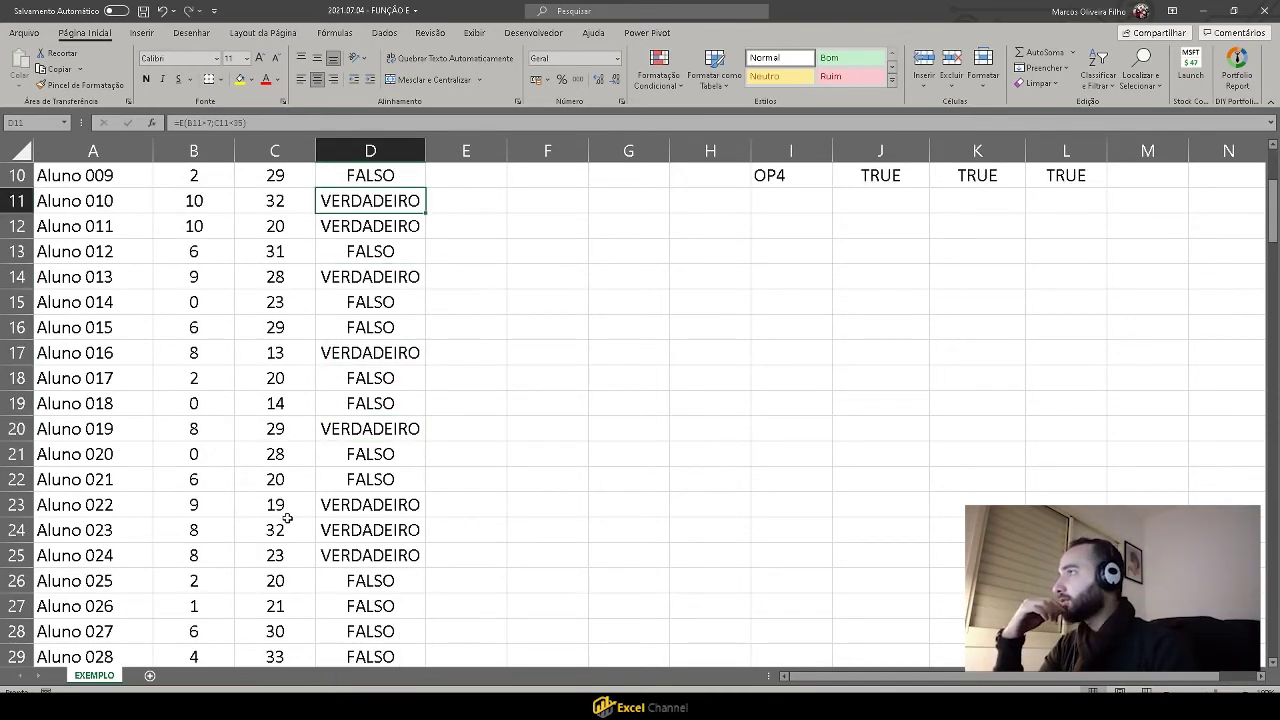
pyautogui.click(275, 530)
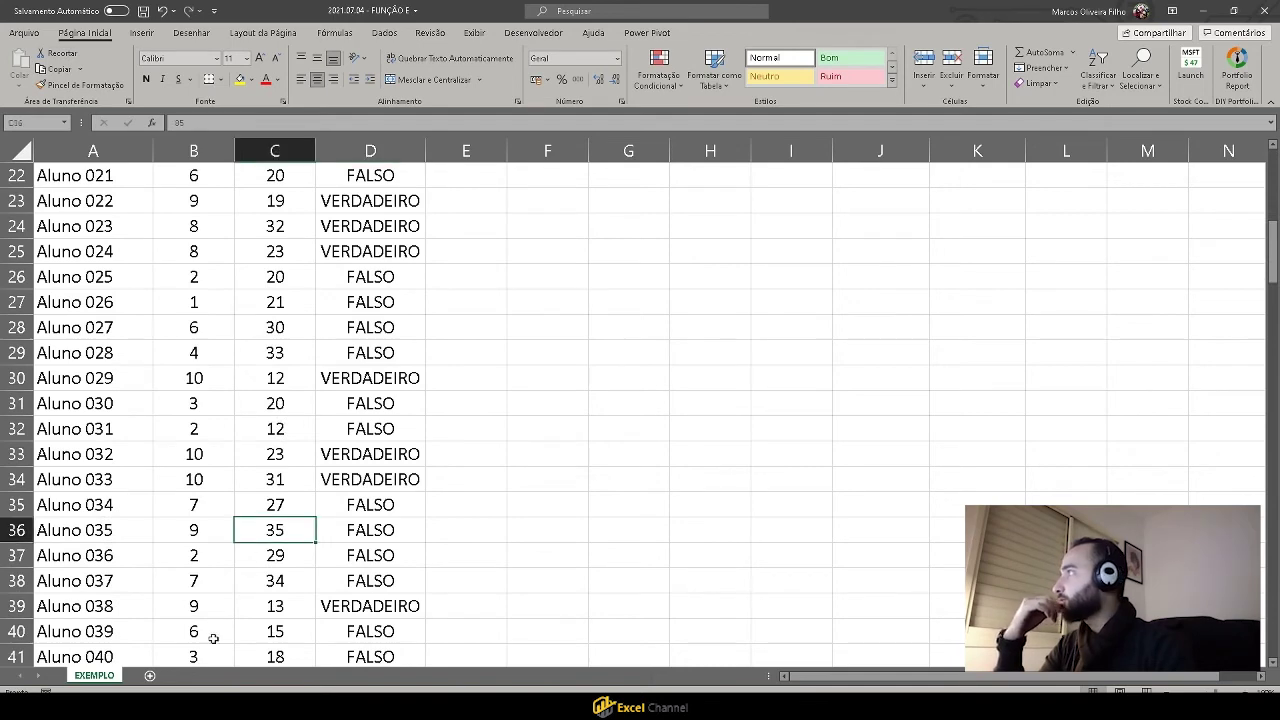
pyautogui.click(191, 528)
pyautogui.click(272, 533)
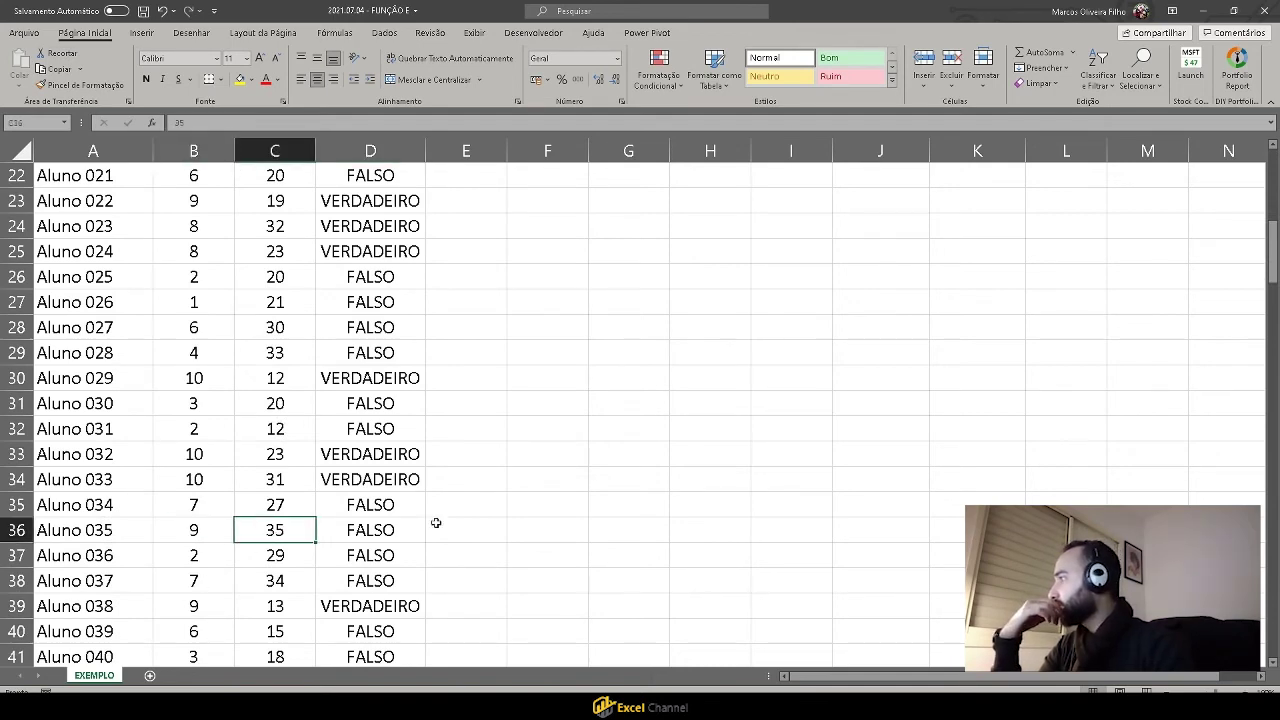
pyautogui.scroll(7, 757, 457)
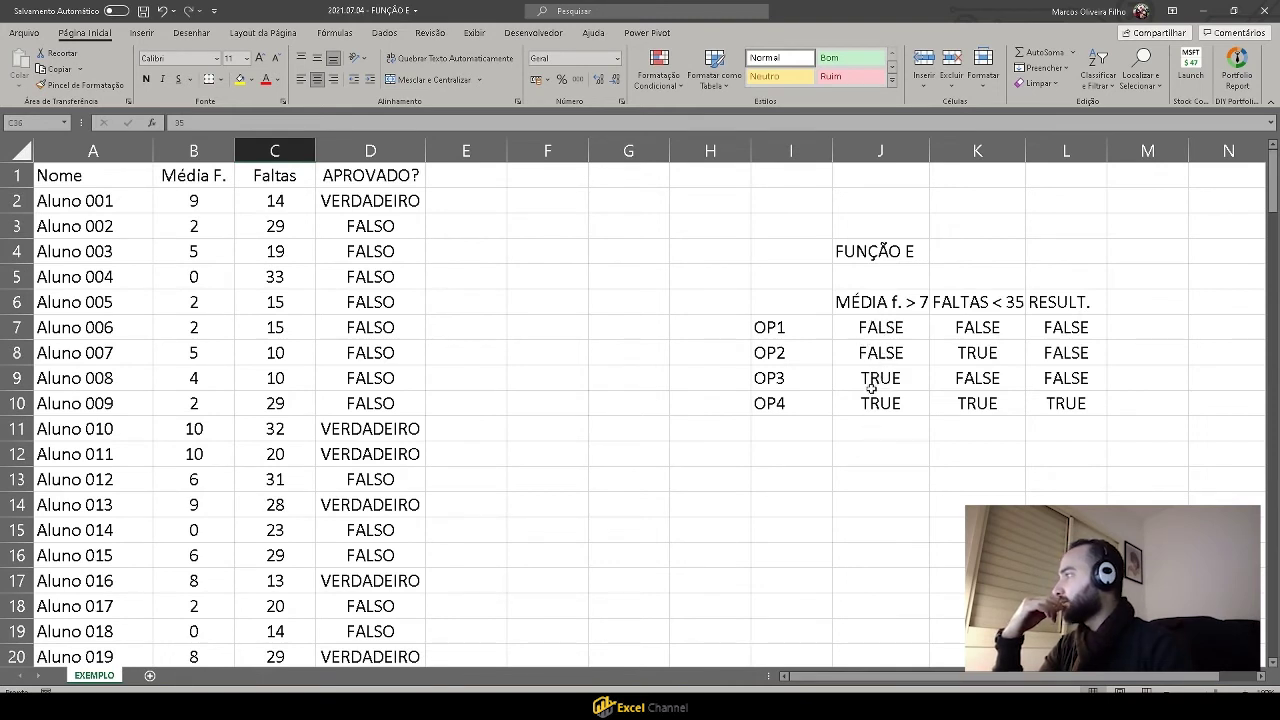
pyautogui.scroll(-7, 586, 423)
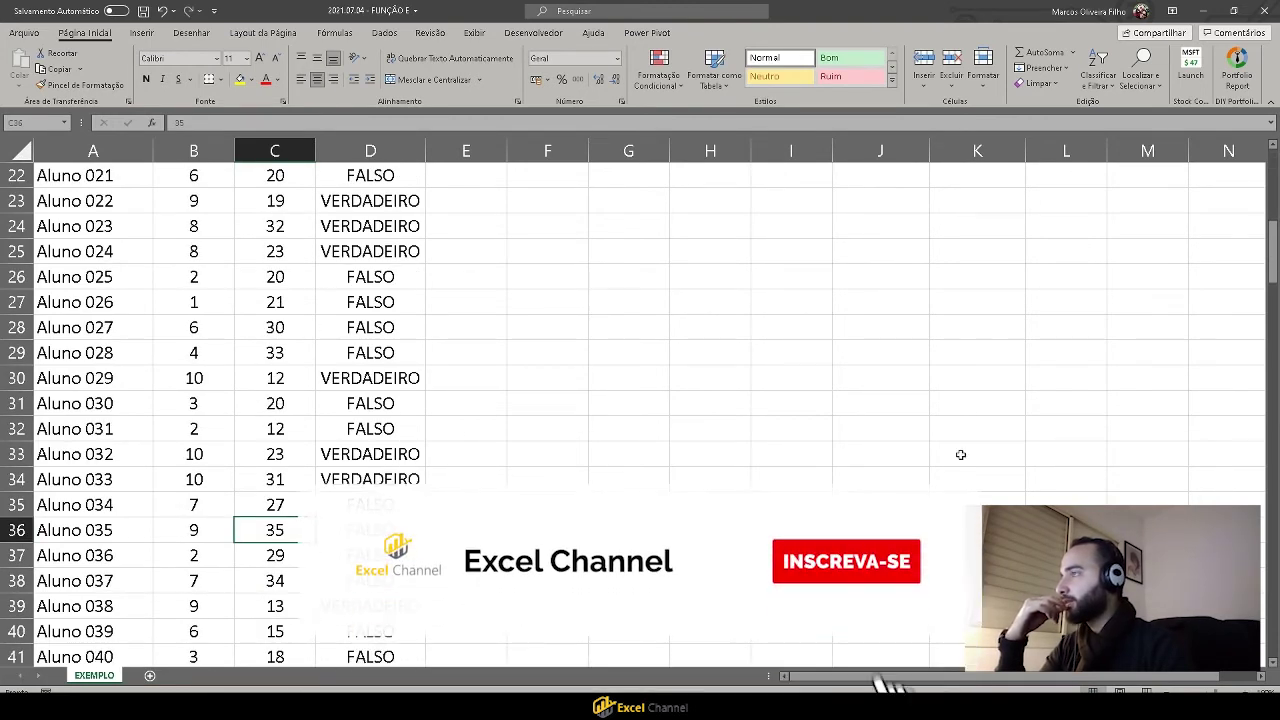
pyautogui.scroll(7, 968, 451)
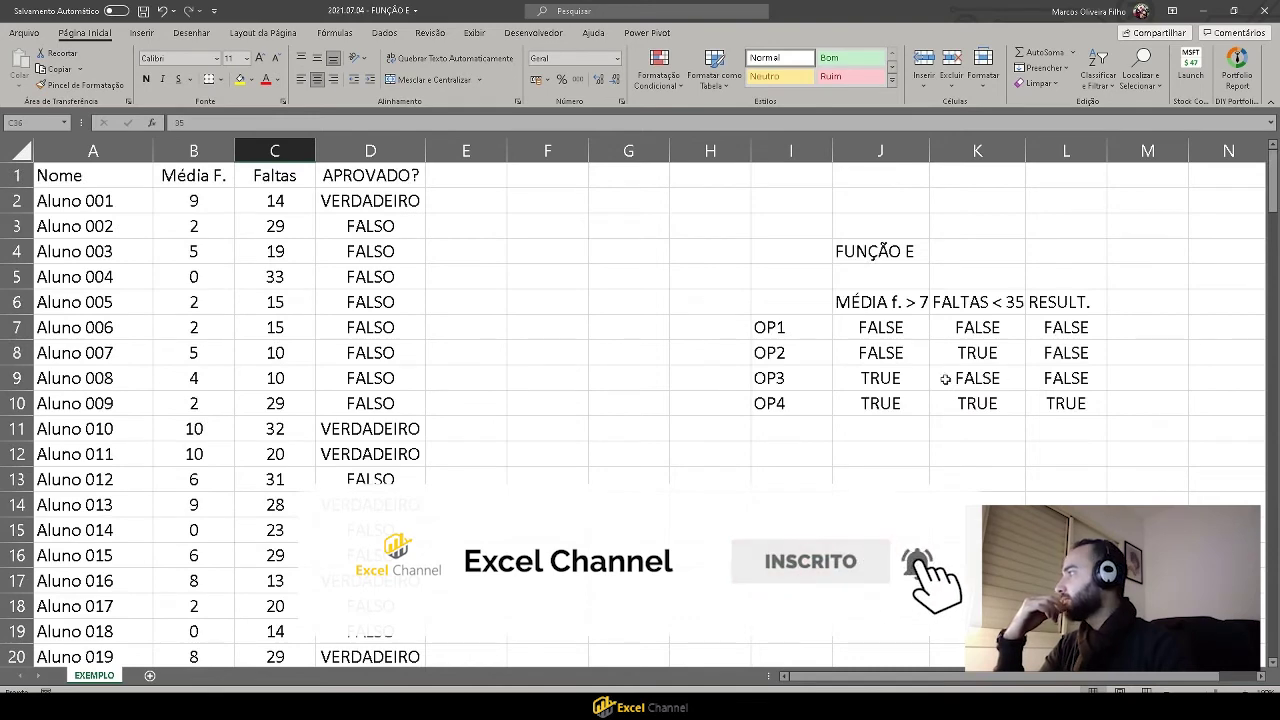
# Look through the rest of the student list, checking averages and absences against the APROVADO? results.
pyautogui.scroll(-10, 303, 465)
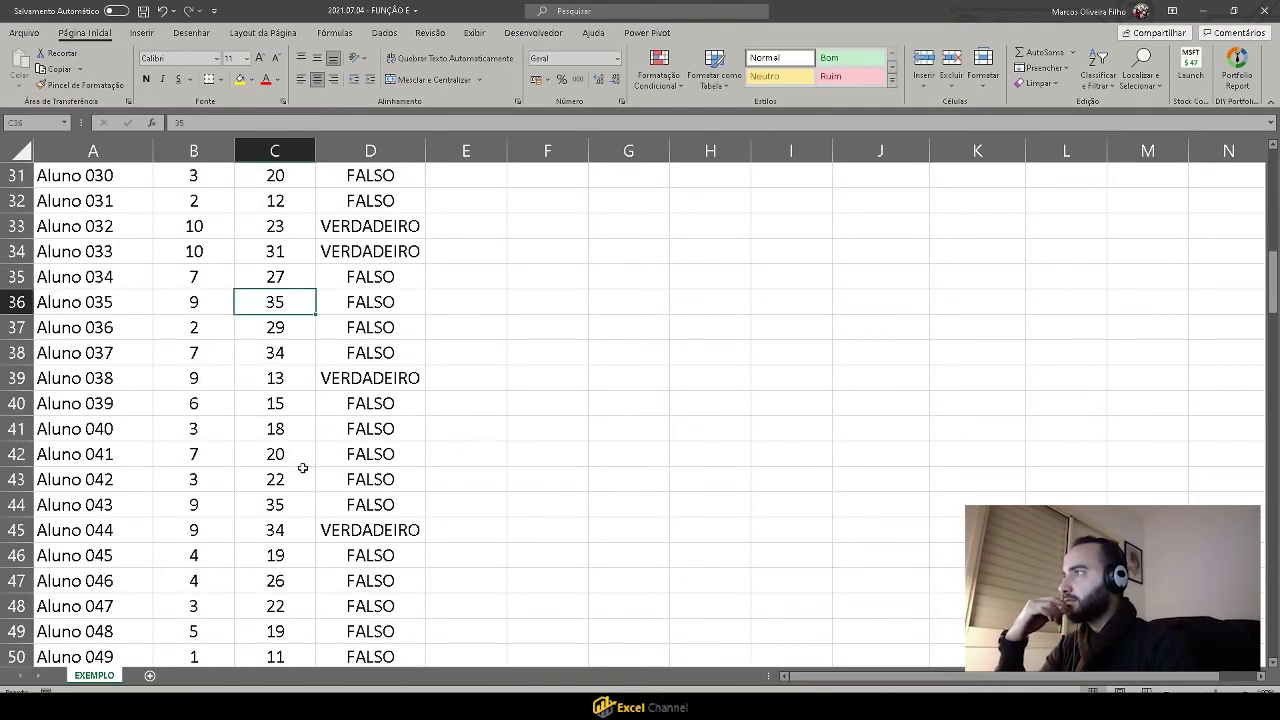
pyautogui.scroll(-2, 303, 468)
pyautogui.scroll(-3, 303, 468)
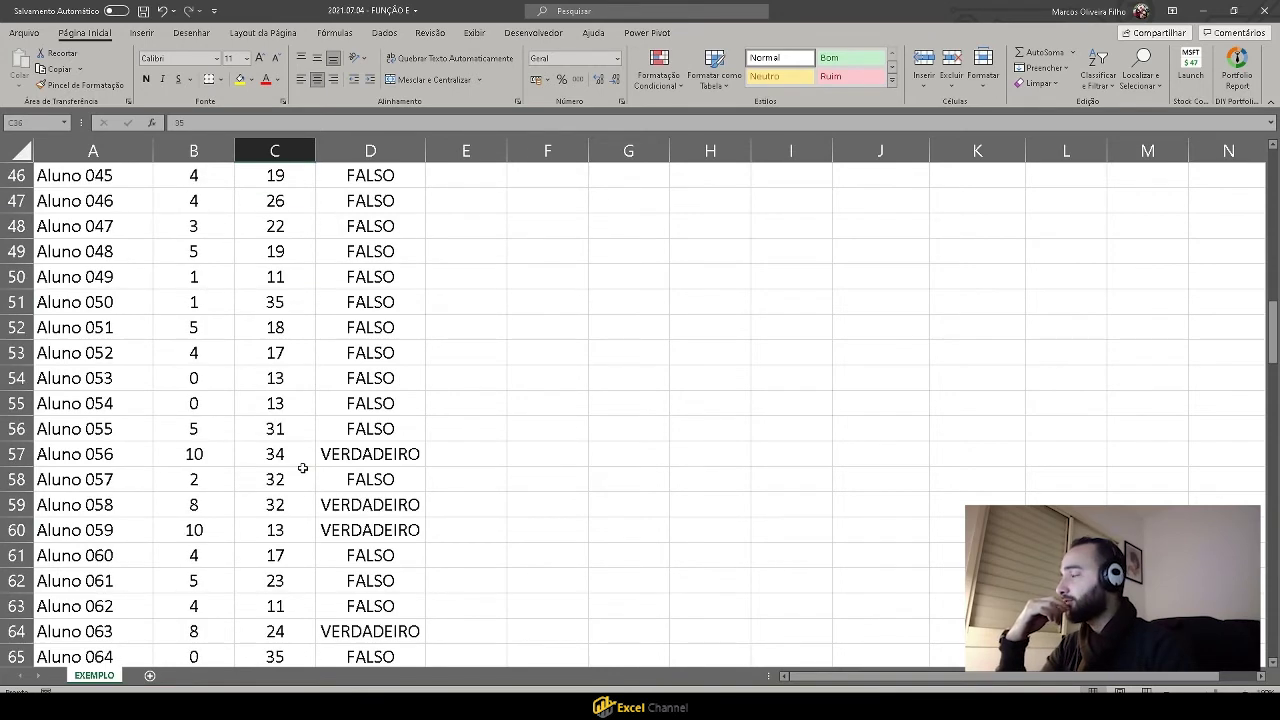
pyautogui.scroll(-7, 303, 468)
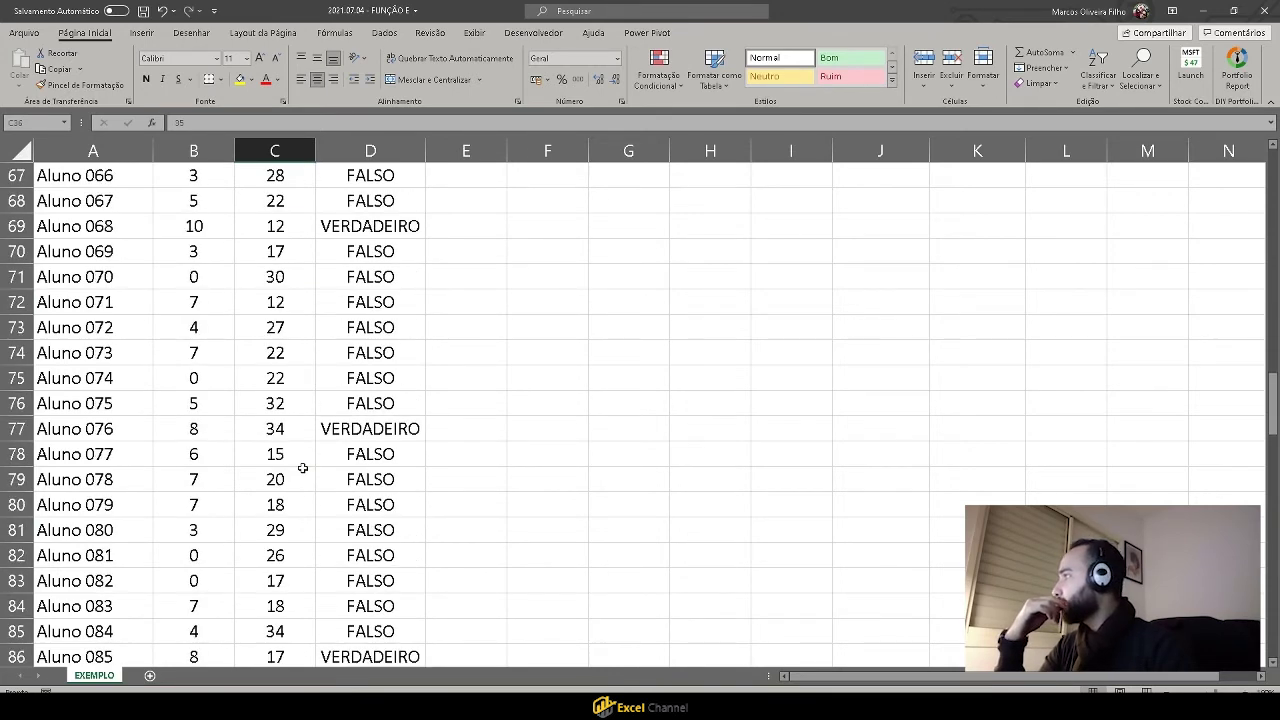
pyautogui.scroll(-6, 303, 468)
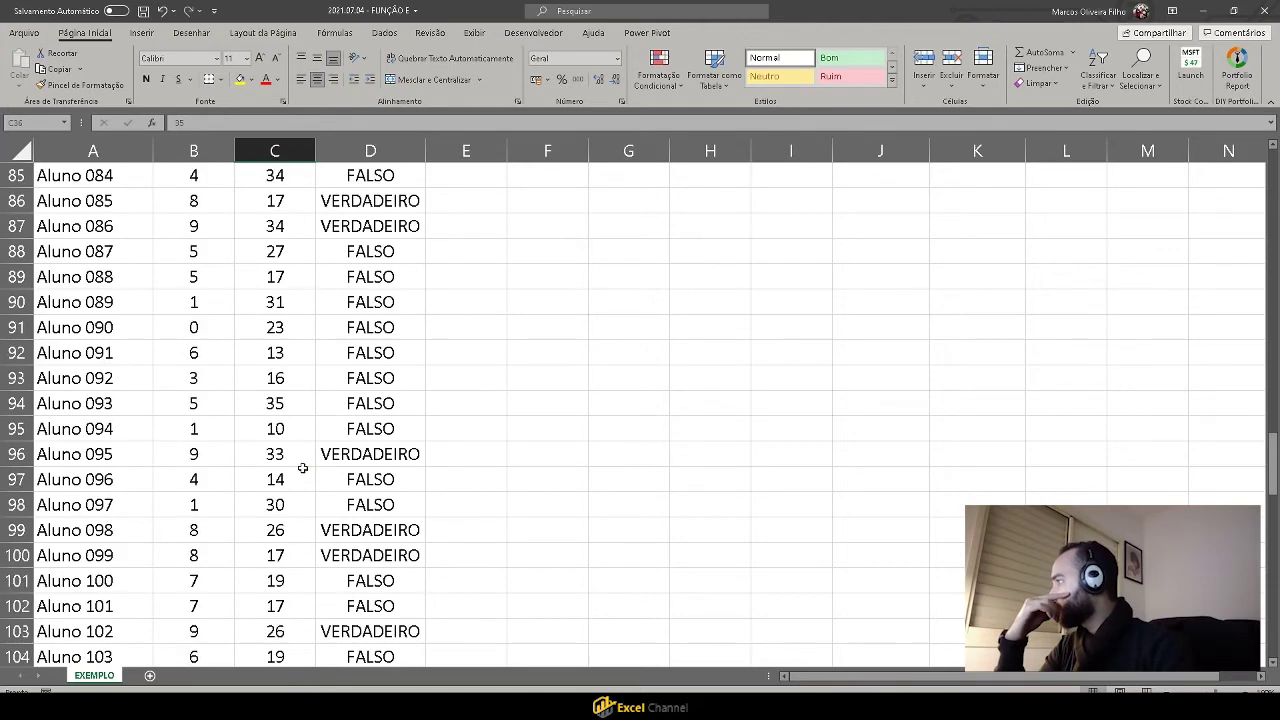
pyautogui.scroll(-4, 303, 468)
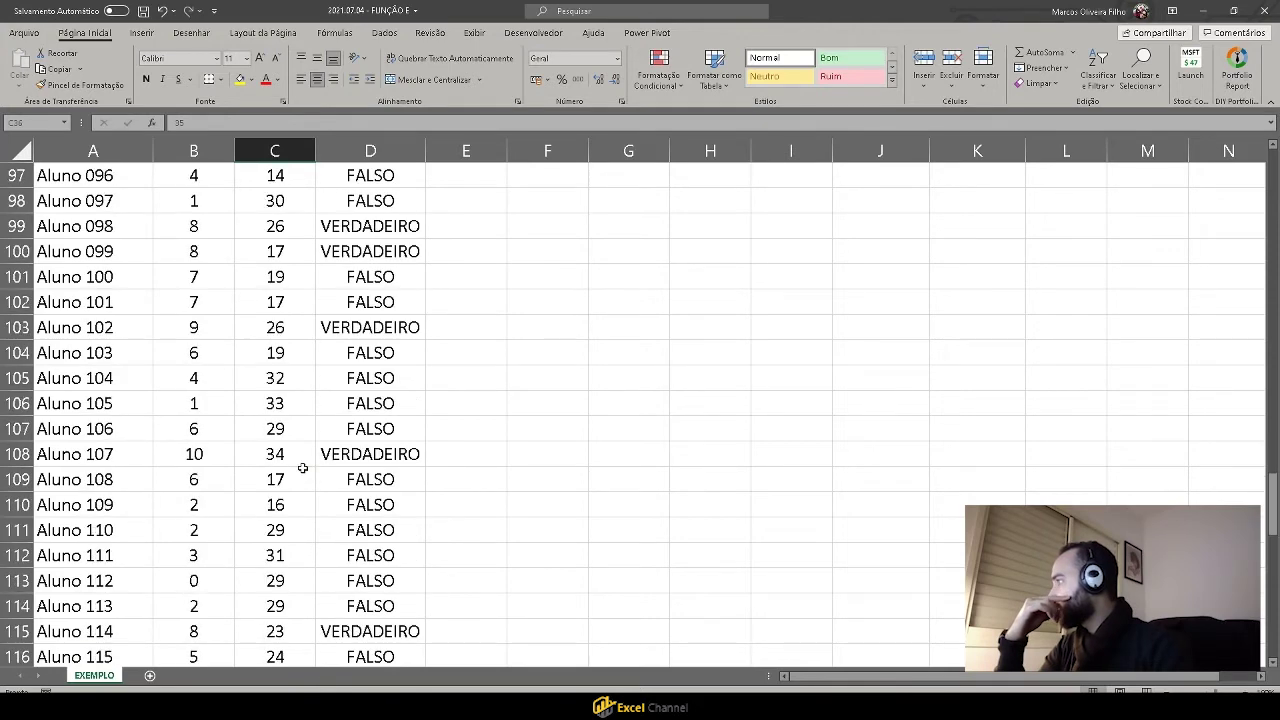
pyautogui.scroll(-8, 303, 468)
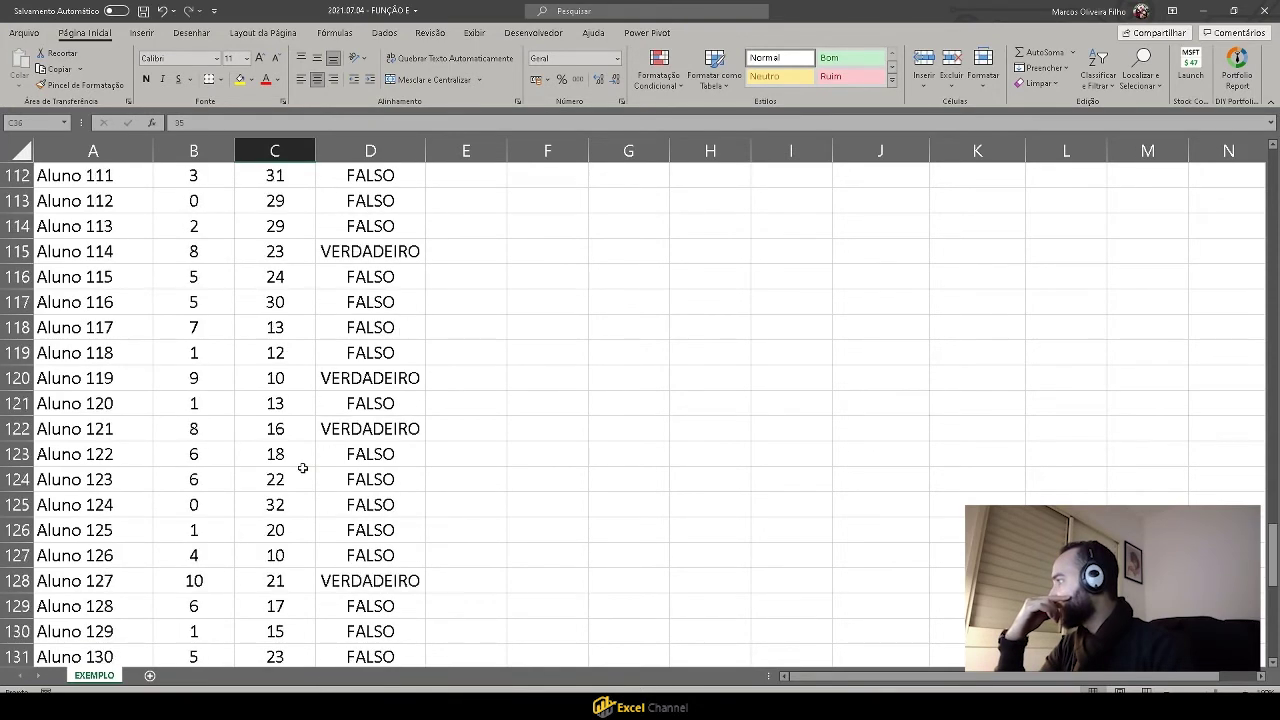
pyautogui.scroll(-2, 303, 468)
pyautogui.scroll(20, 303, 468)
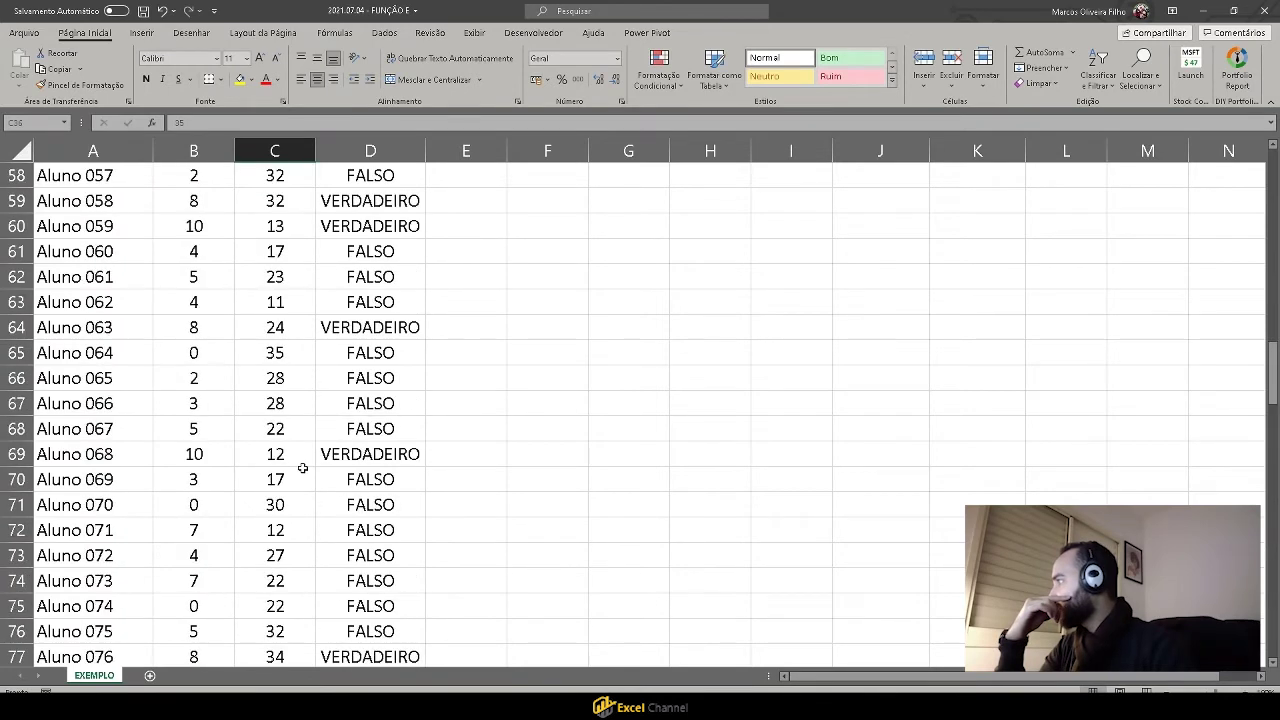
pyautogui.scroll(2, 303, 468)
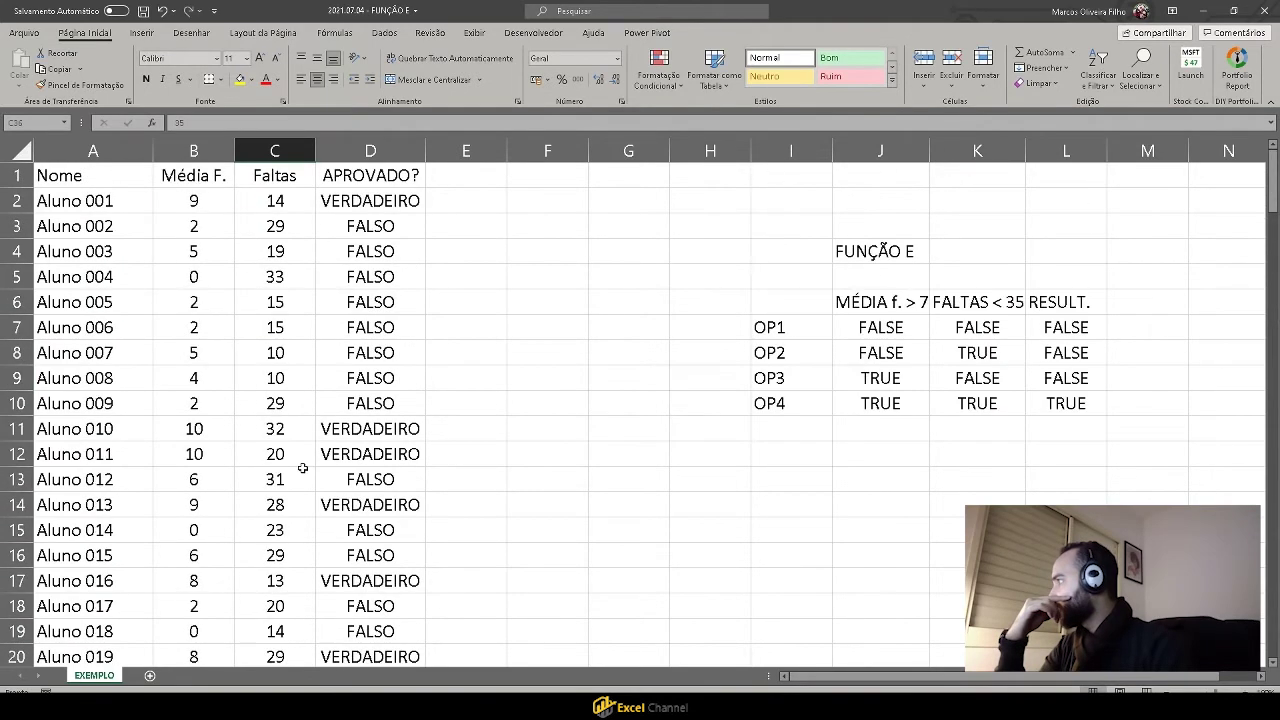
# Nest D2's E(B2>7;C2<35) test inside an SE function, with "Aprovado" as the value if true.
pyautogui.click(397, 204)
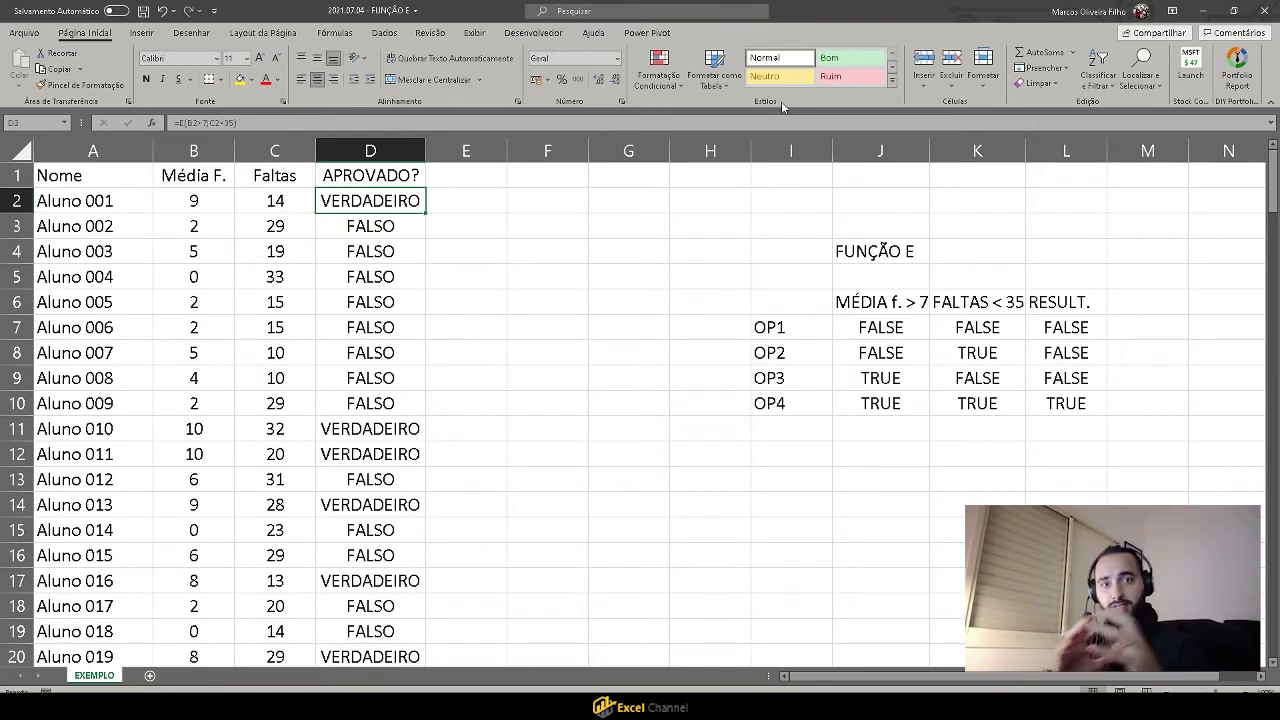
pyautogui.click(180, 122)
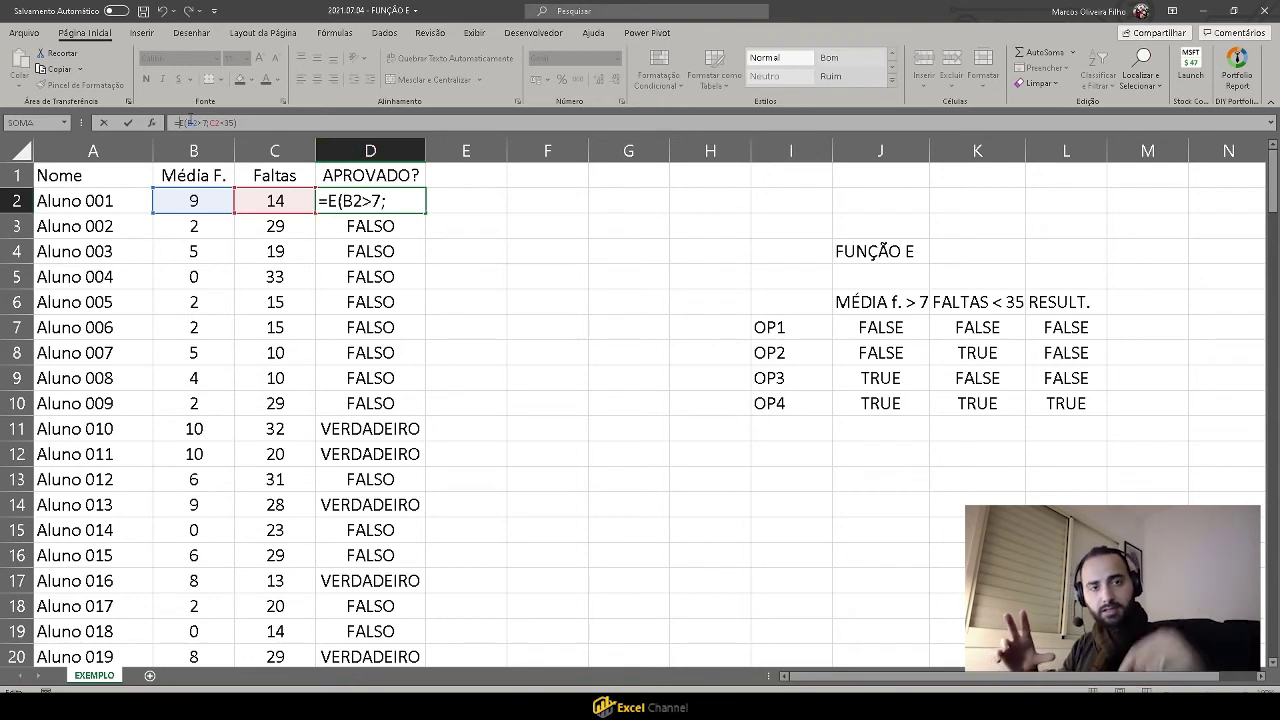
pyautogui.click(182, 122)
pyautogui.write('SE(')
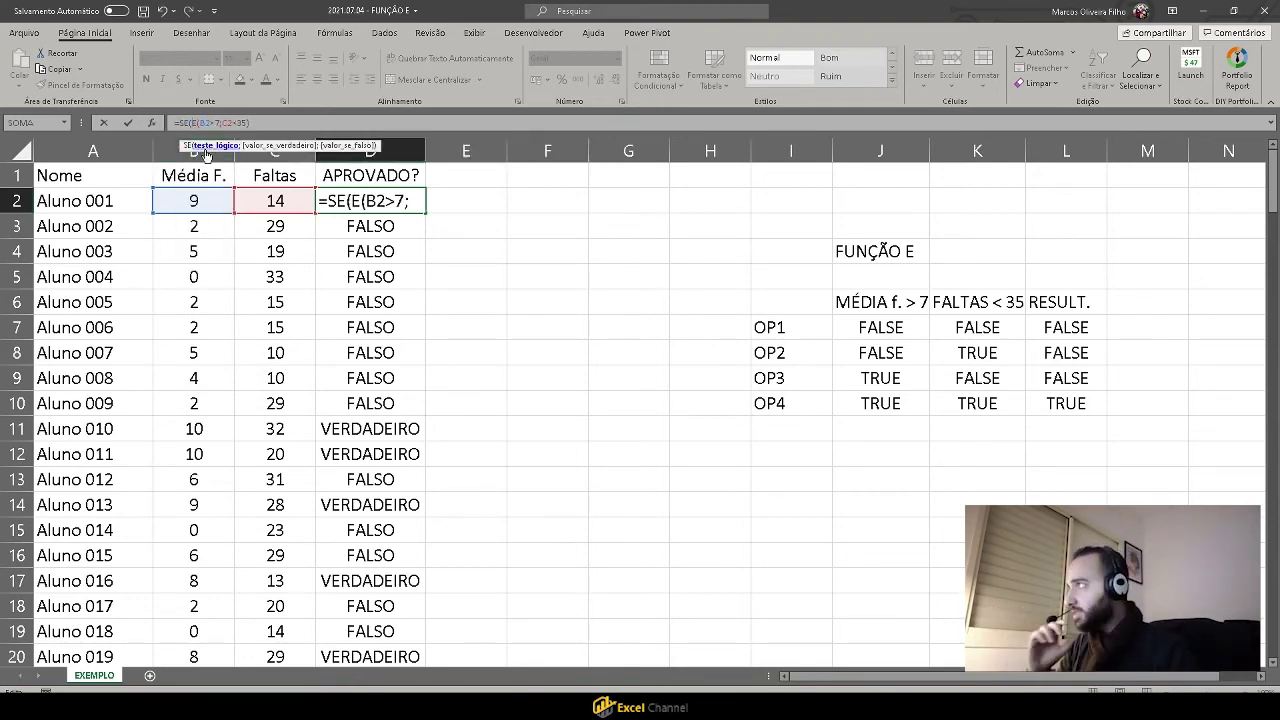
pyautogui.click(275, 124)
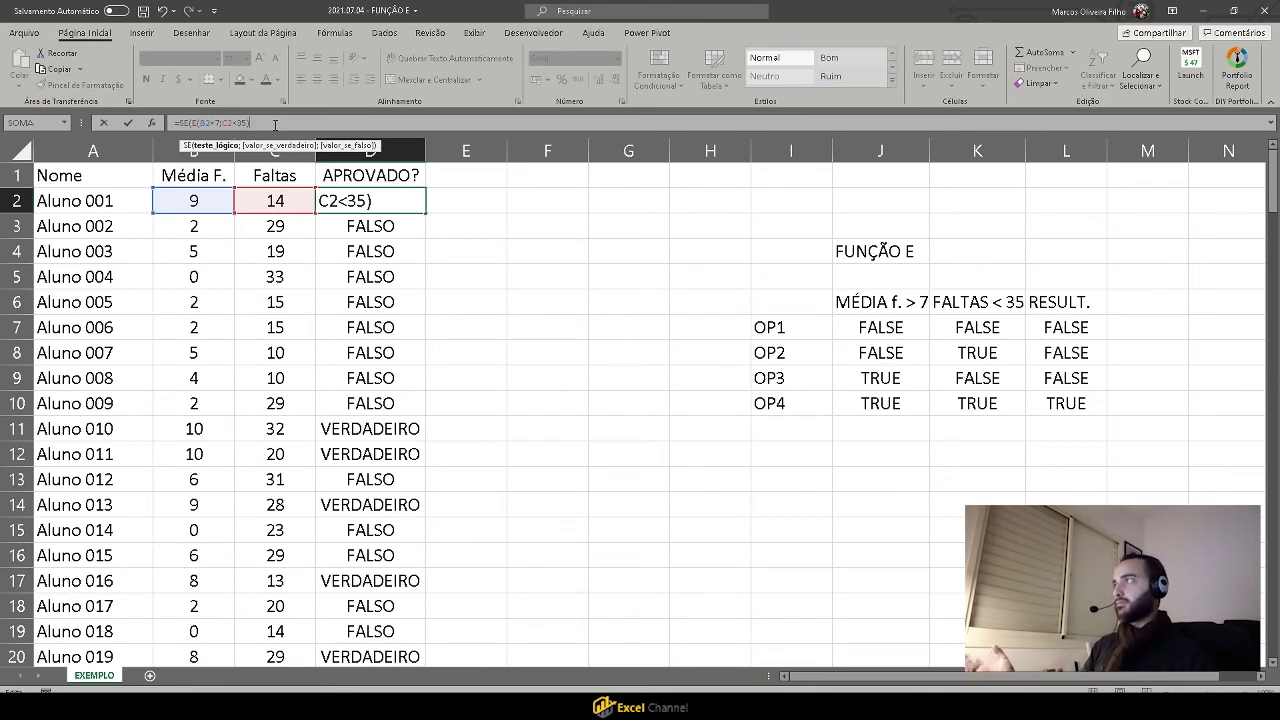
pyautogui.write(';"a')
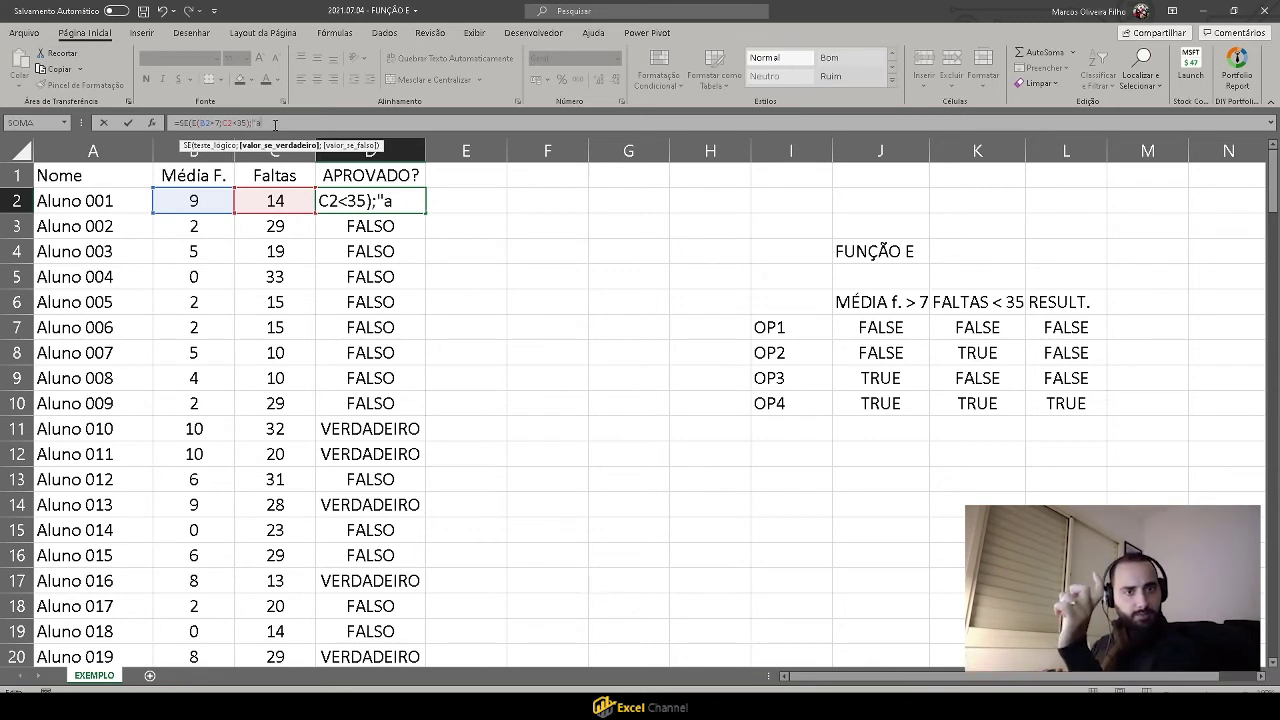
pyautogui.write('provado"')
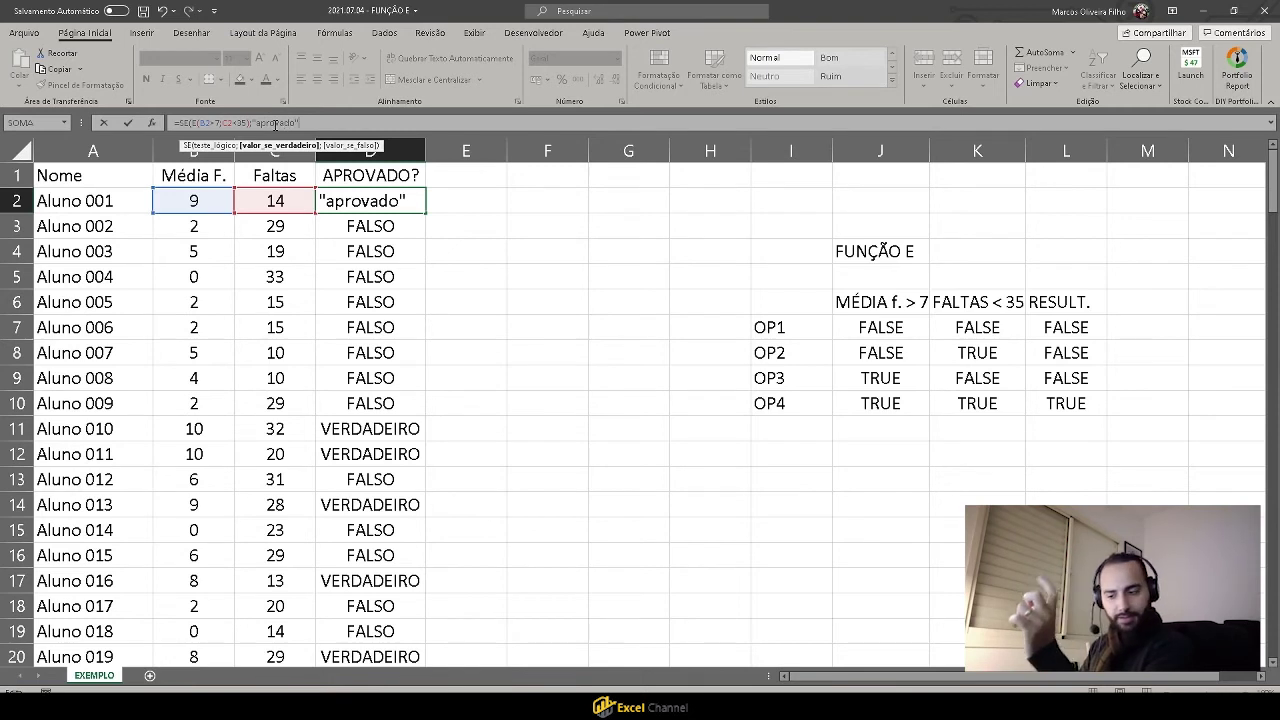
pyautogui.hotkey('shift', 'Right')
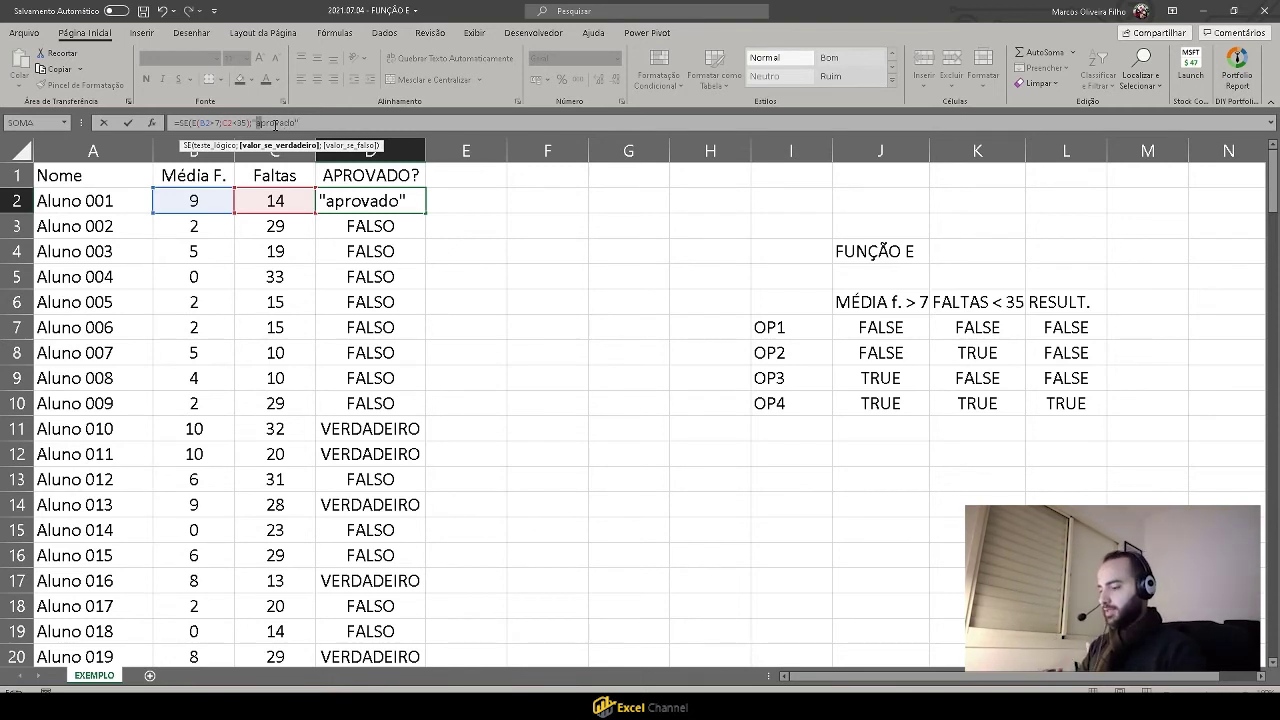
pyautogui.write('A')
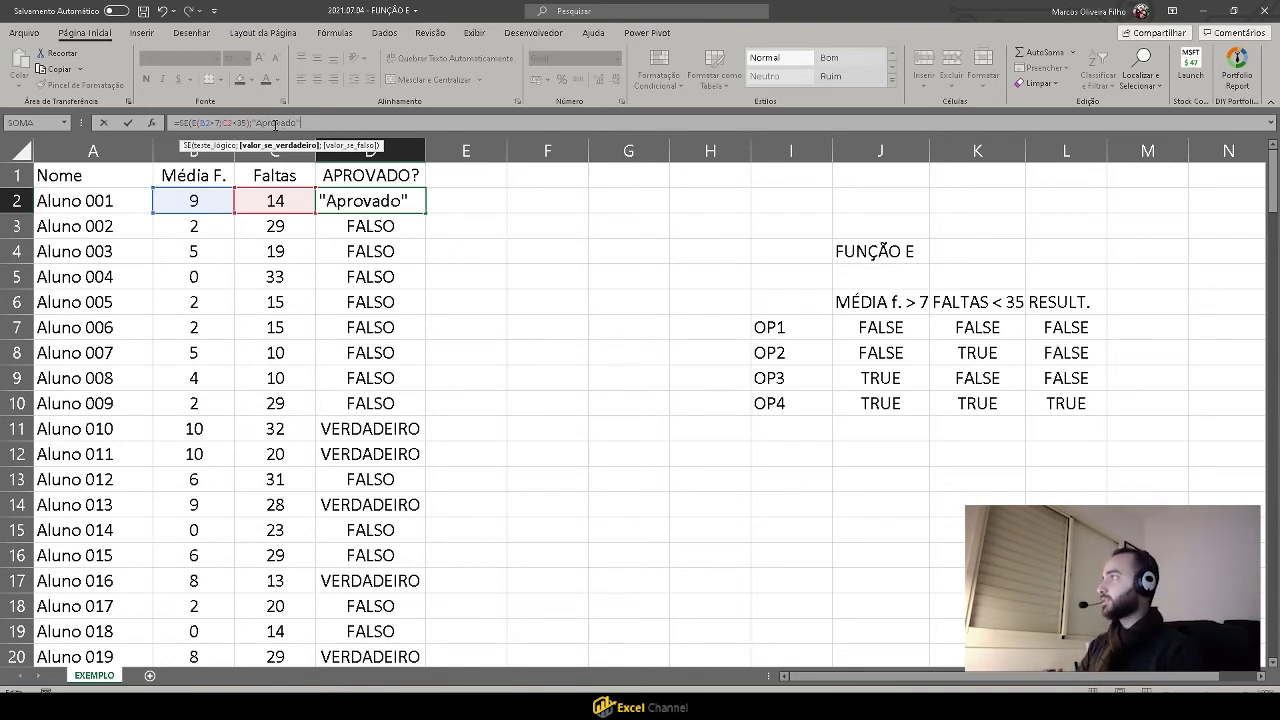
# Complete D2's SE formula with "Reprovado" as the value if false.
pyautogui.write(';')
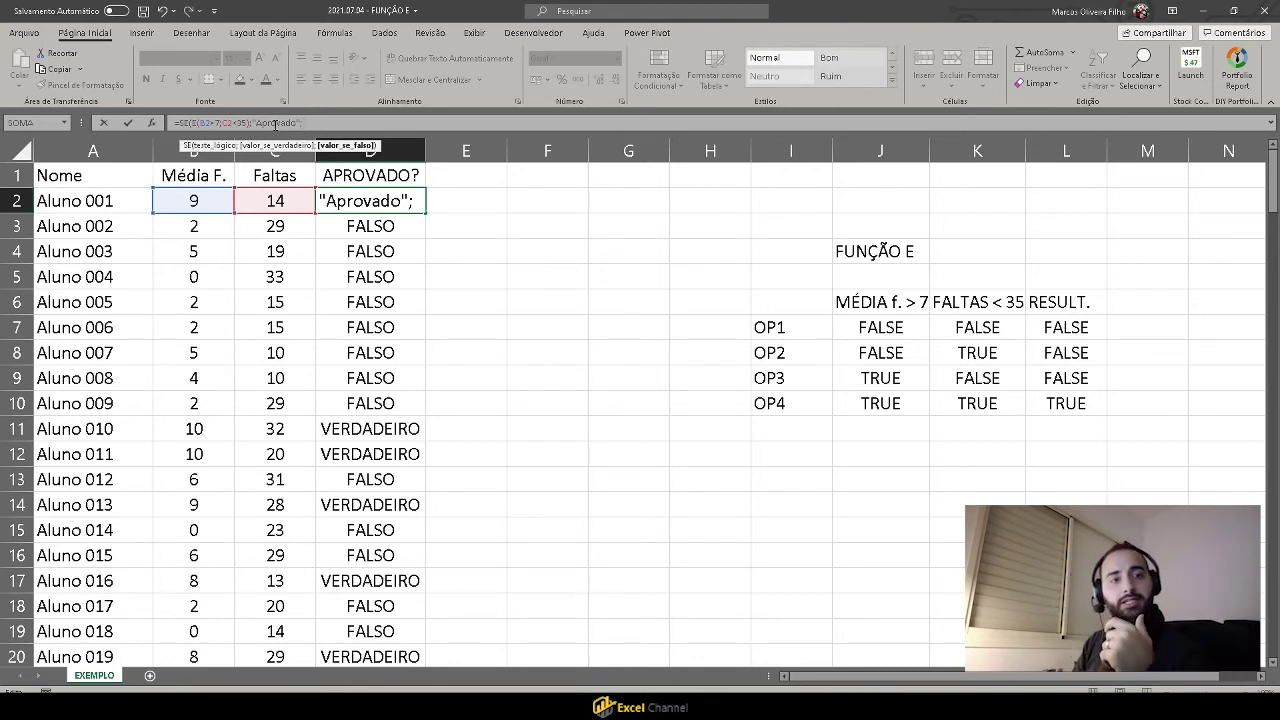
pyautogui.write('"Reprov')
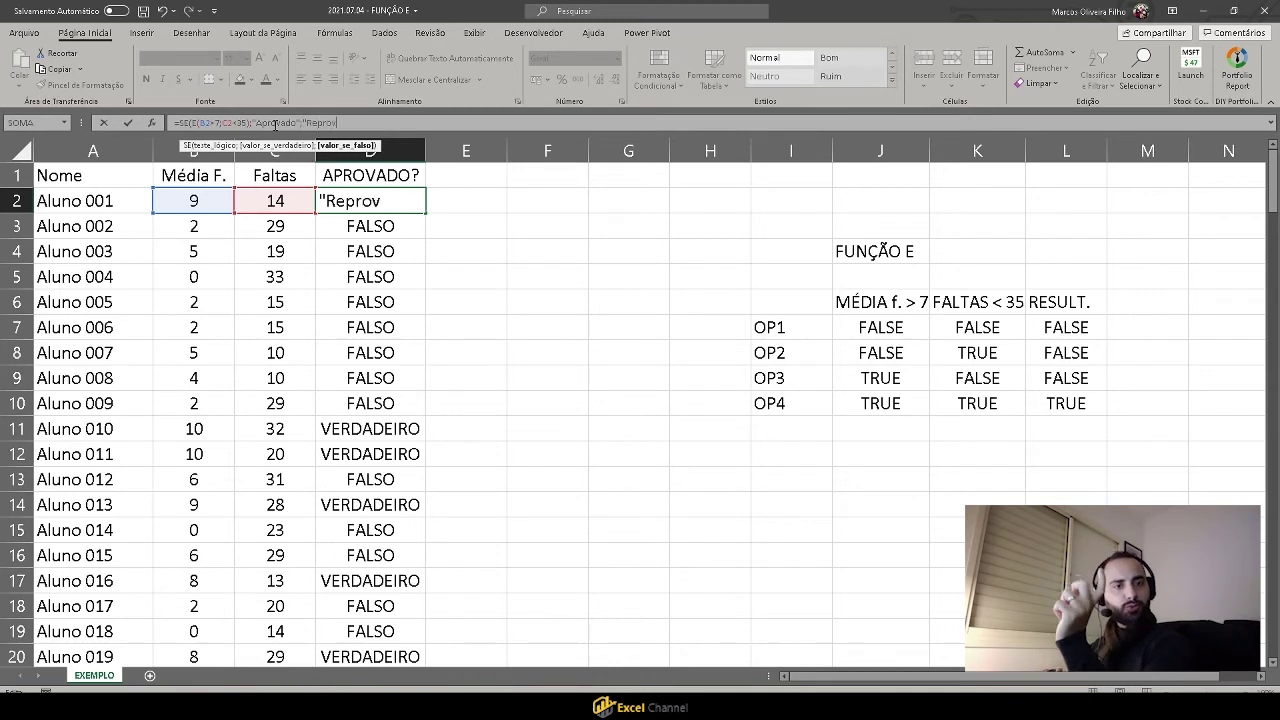
pyautogui.write('ado"')
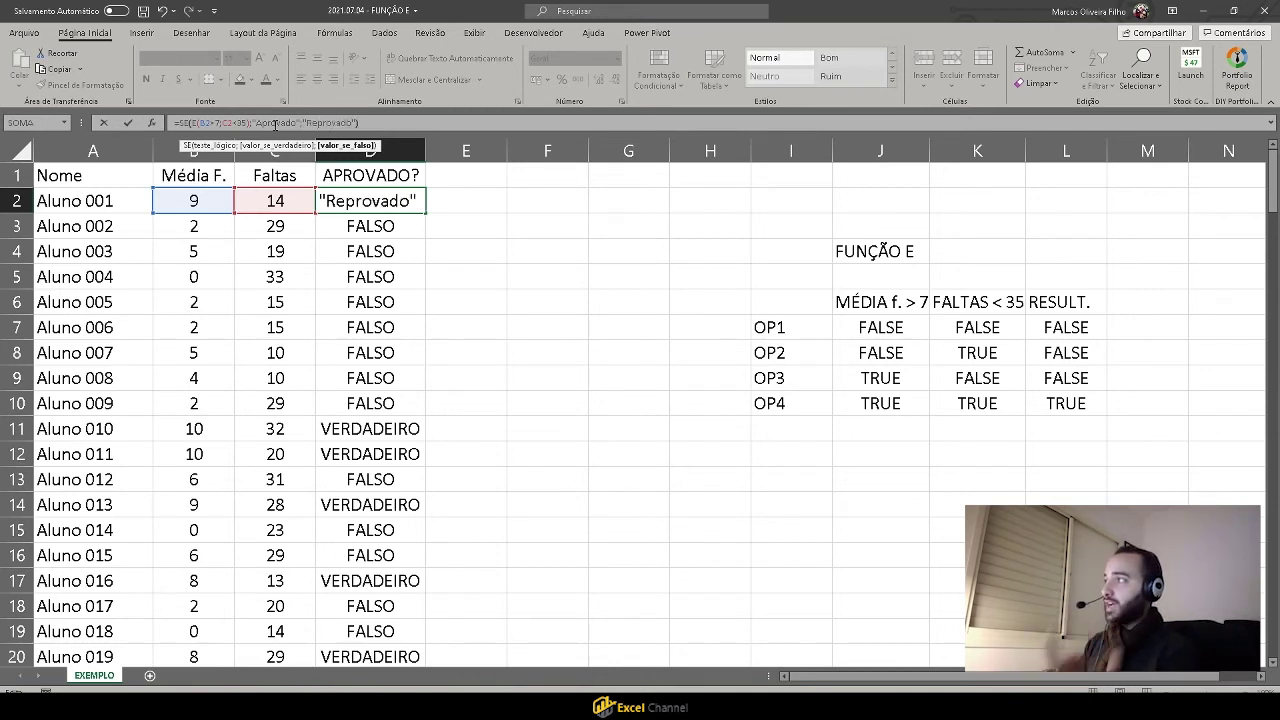
pyautogui.press('Return')
# Fill D2's SE formula down the APROVADO? column to row 151 and check the results through the list.
pyautogui.click(405, 206)
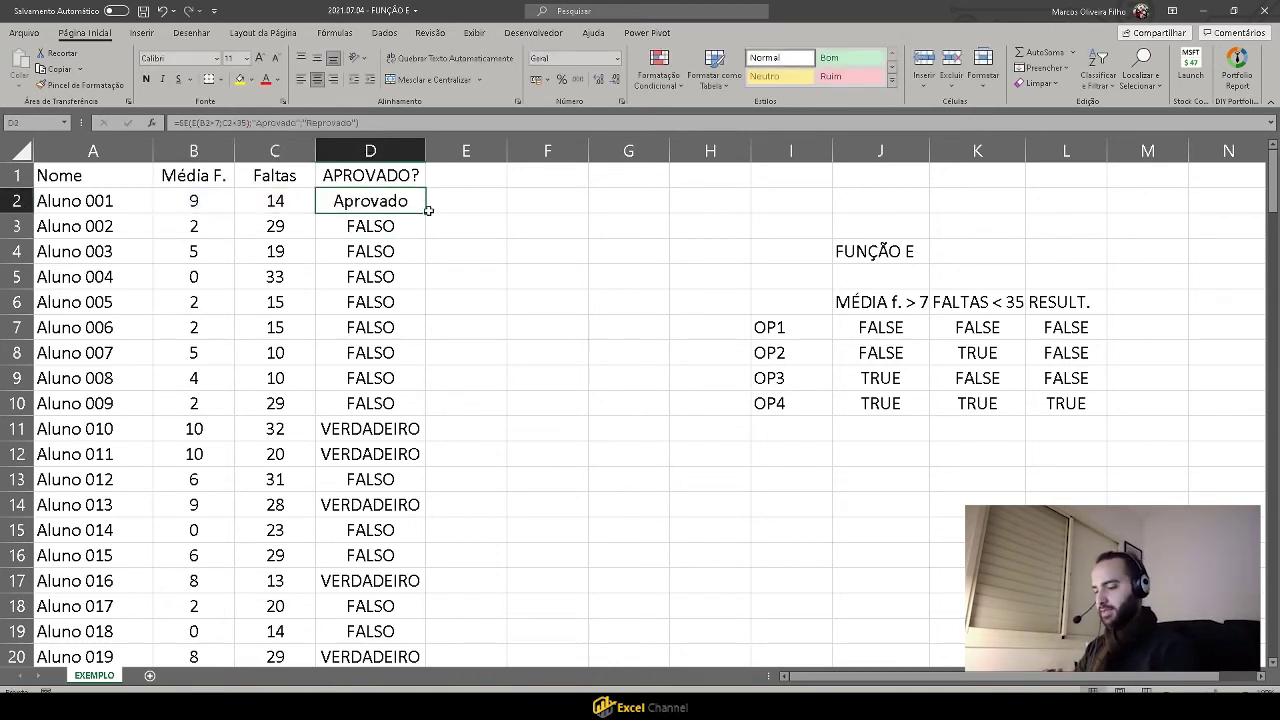
pyautogui.doubleClick(425, 213)
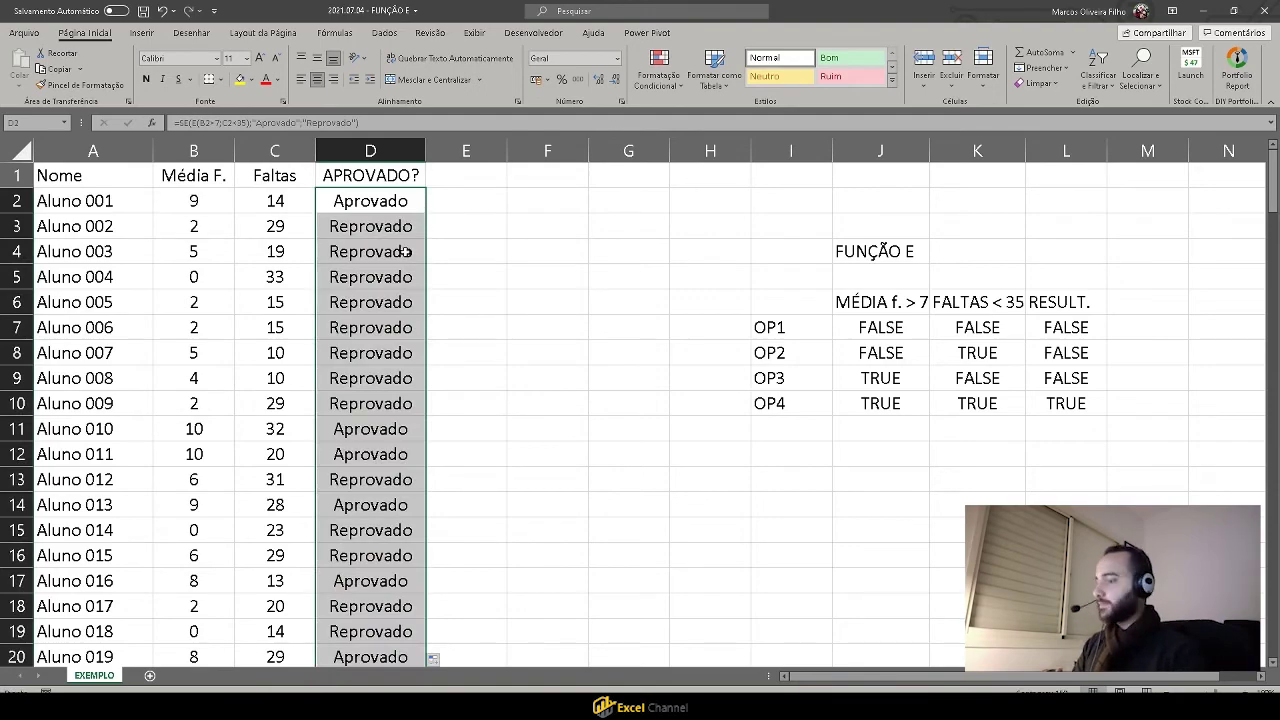
pyautogui.scroll(-20, 357, 512)
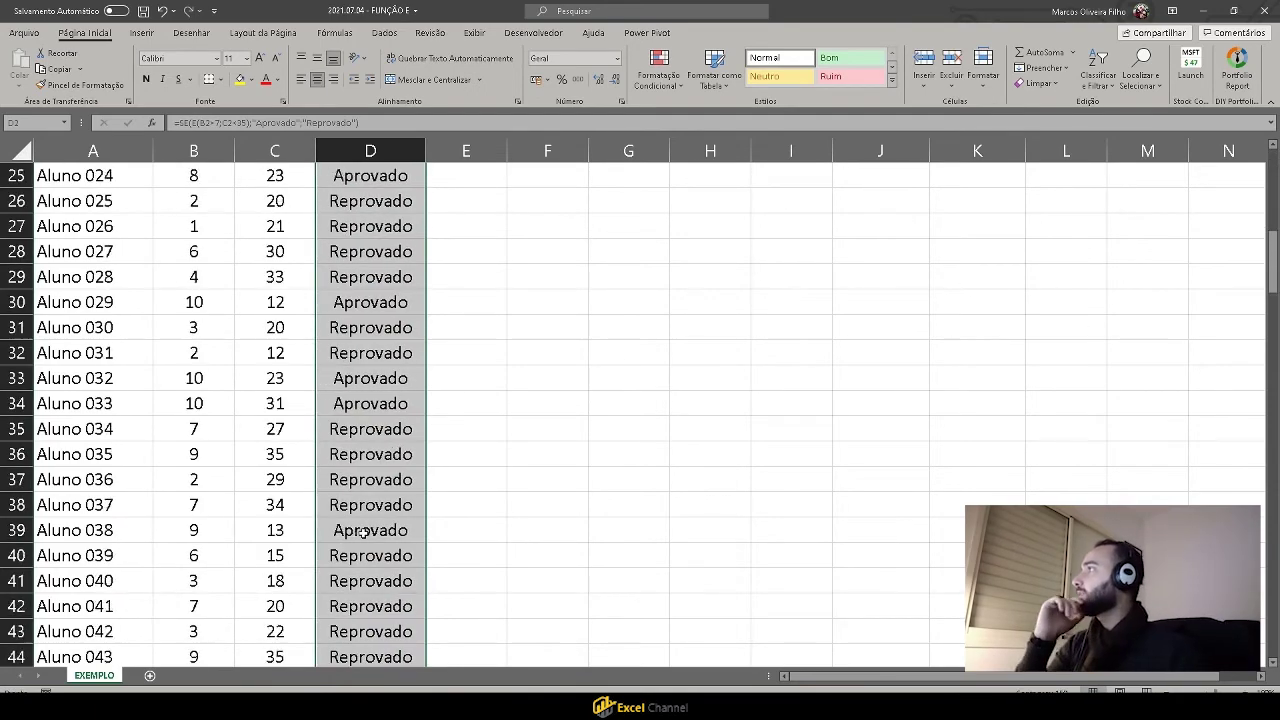
pyautogui.scroll(-20, 363, 532)
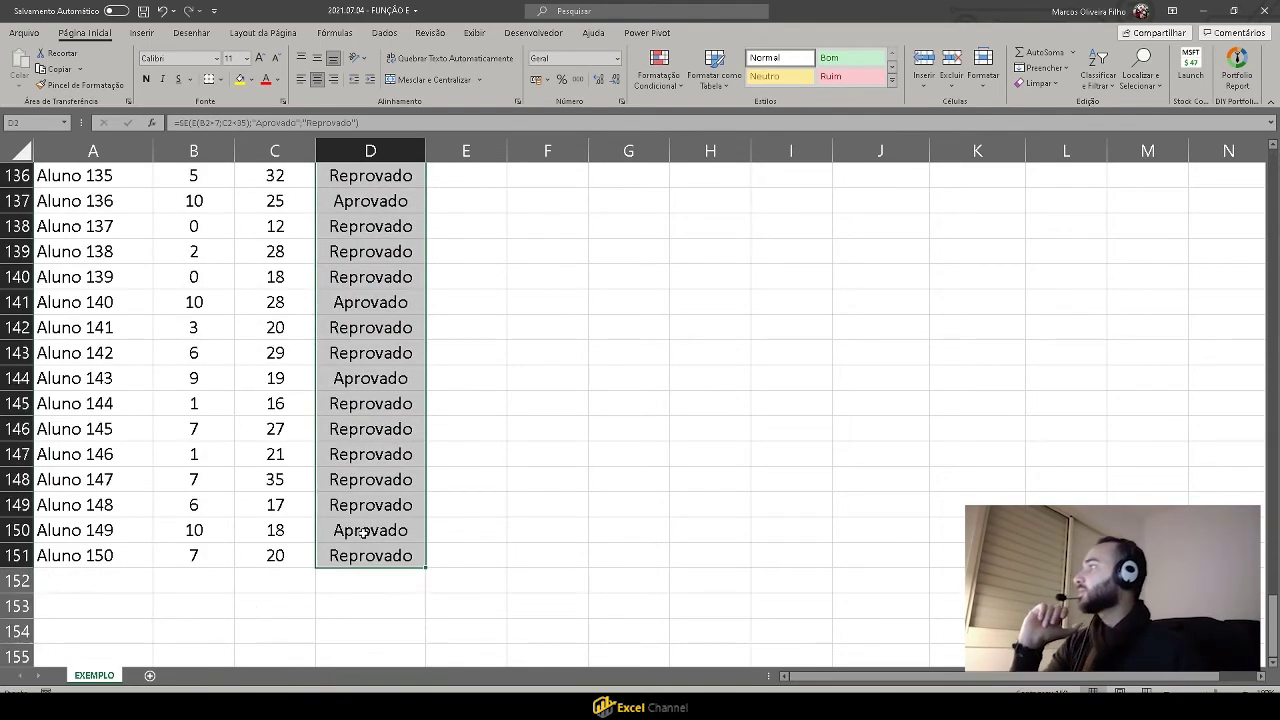
pyautogui.scroll(10, 363, 532)
pyautogui.scroll(20, 363, 532)
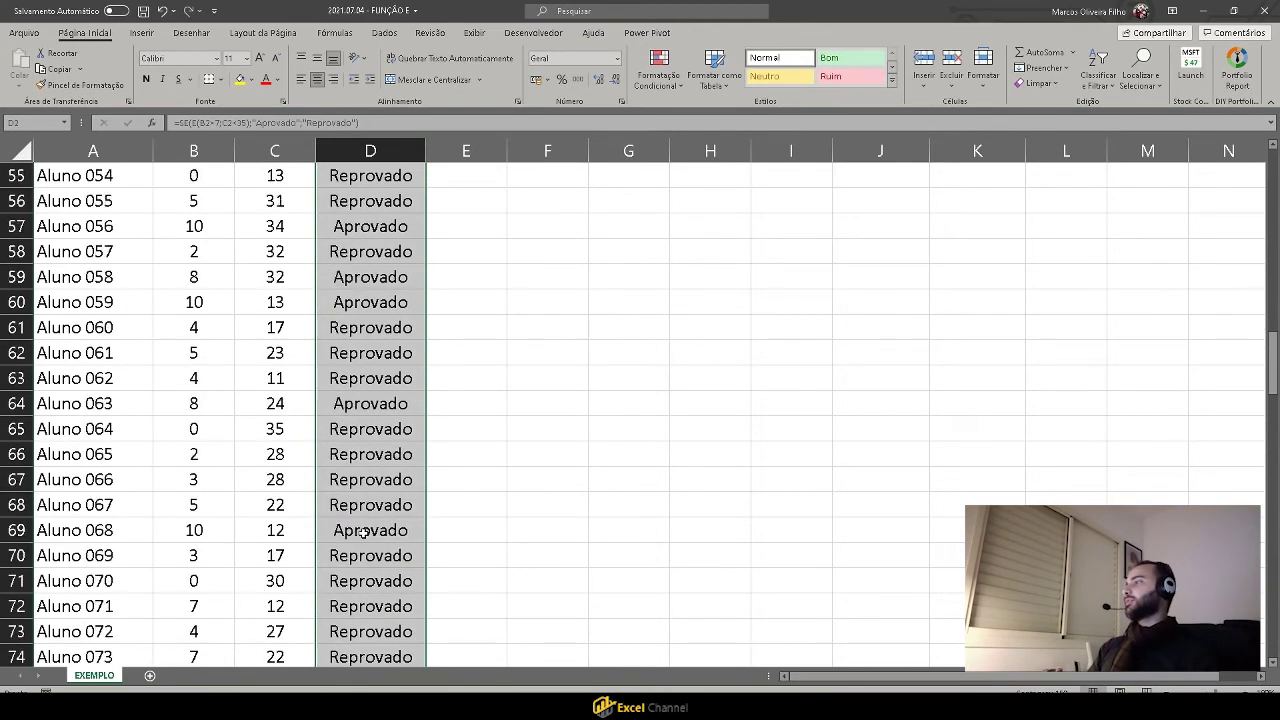
pyautogui.click(562, 407)
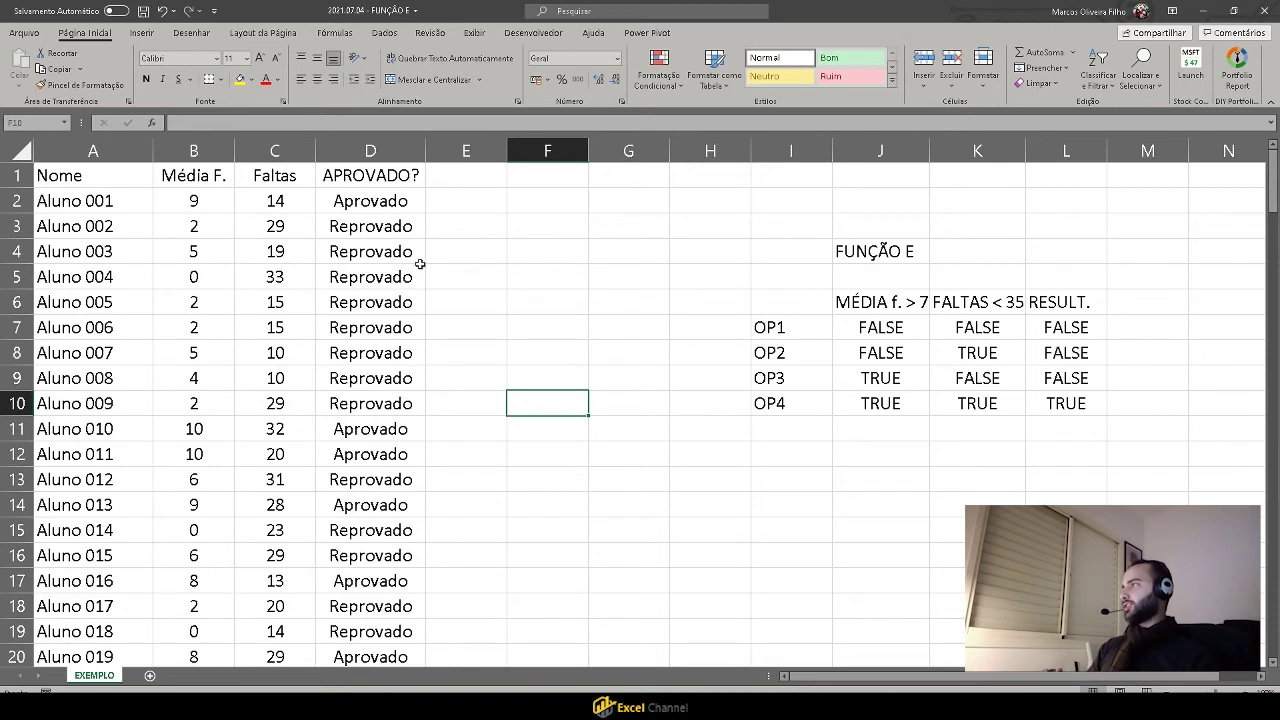
# Rename the EXEMPLO sheet as EXEMPLO E.
pyautogui.doubleClick(115, 678)
pyautogui.click(116, 678)
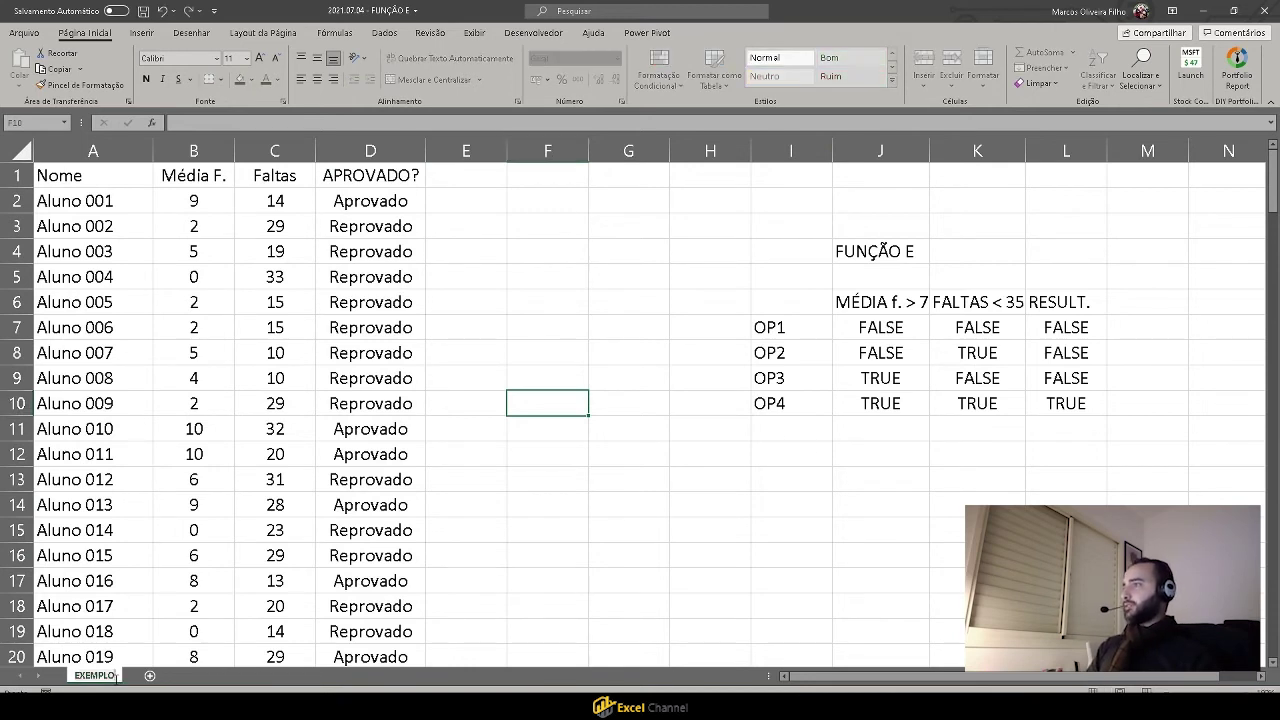
pyautogui.write('E')
pyautogui.press('Return')
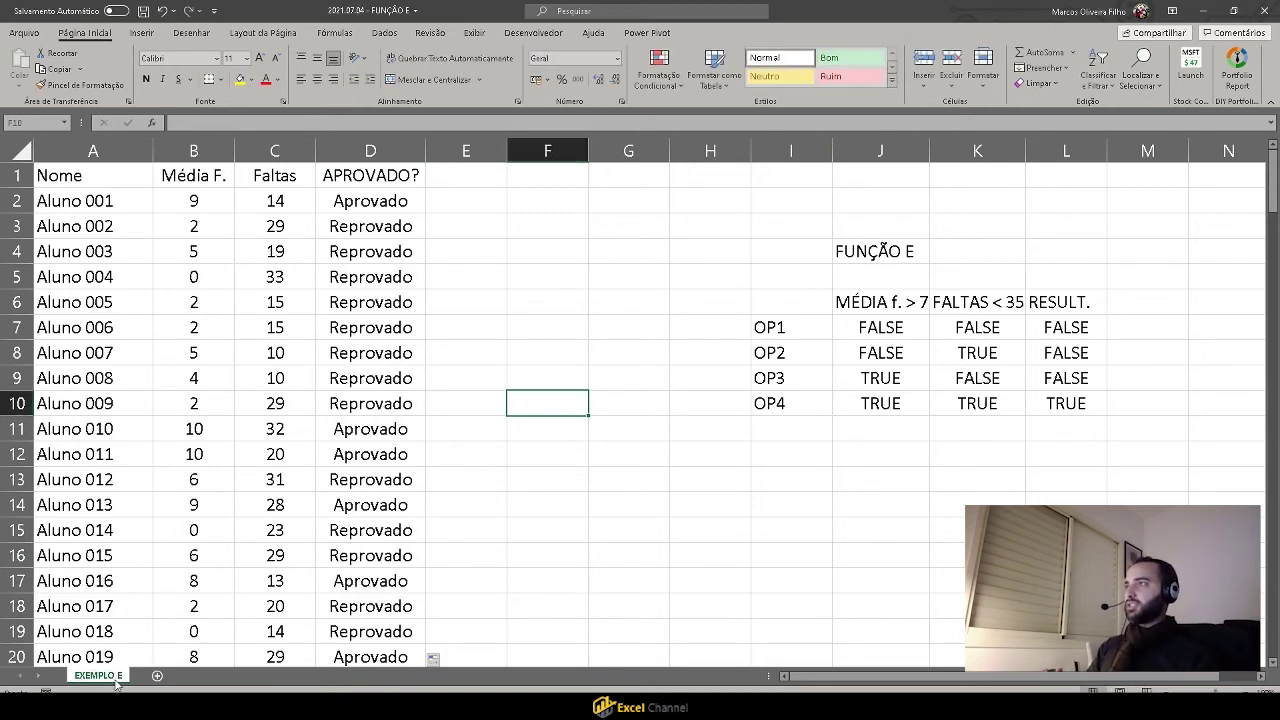